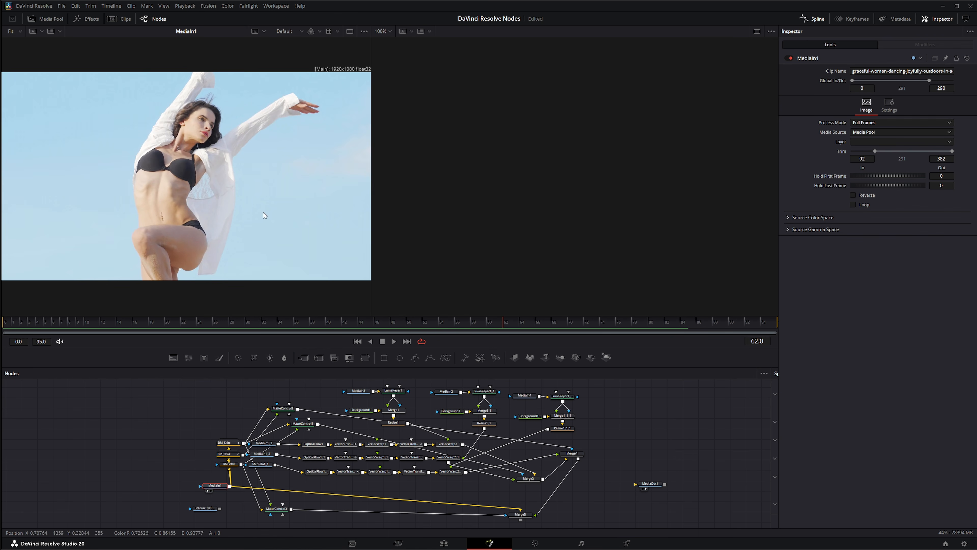
Examine the dancer footage, the smoke clip and the rendered smoke result in the viewer by scrubbing through their frames.
{"action": "left_click_drag", "start_coordinate": [495, 328], "coordinate": [466, 327]}
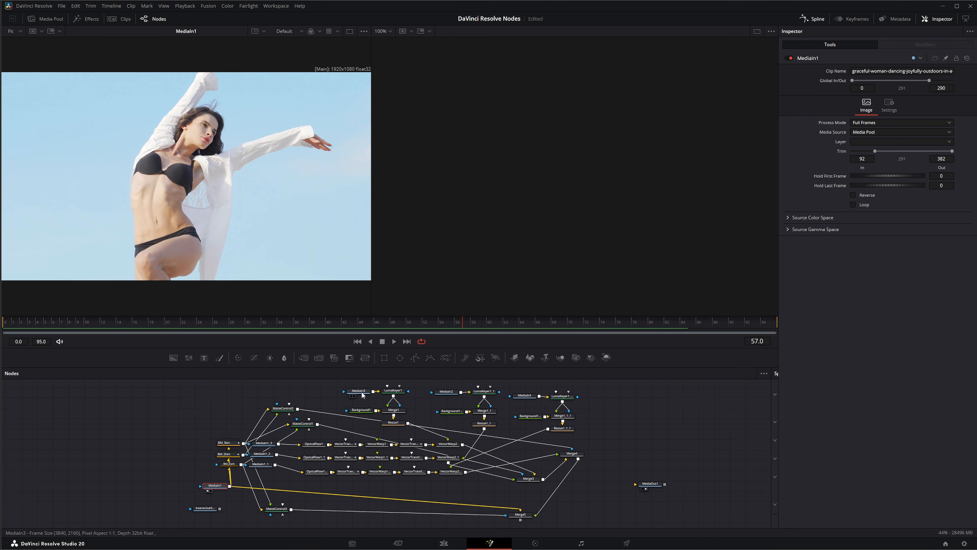
{"action": "key", "text": "1"}
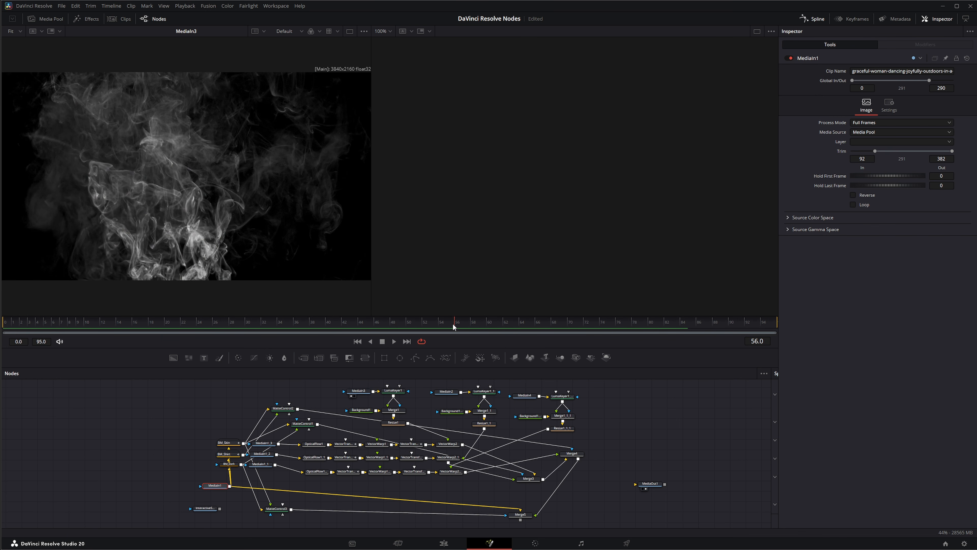
{"action": "left_click_drag", "start_coordinate": [454, 327], "coordinate": [486, 330]}
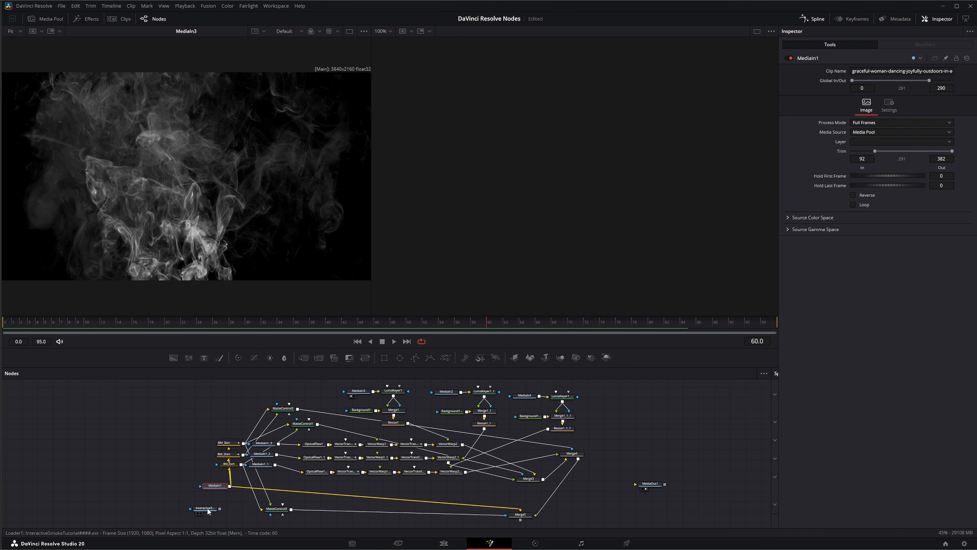
{"action": "key", "text": "1"}
{"action": "left_click_drag", "start_coordinate": [493, 325], "coordinate": [468, 332]}
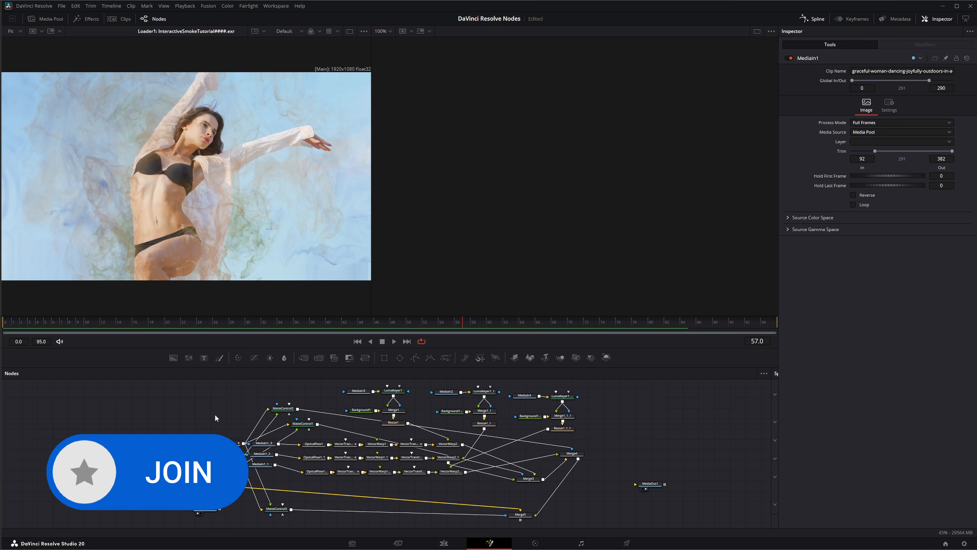
{"action": "left_click_drag", "start_coordinate": [176, 397], "coordinate": [170, 417]}
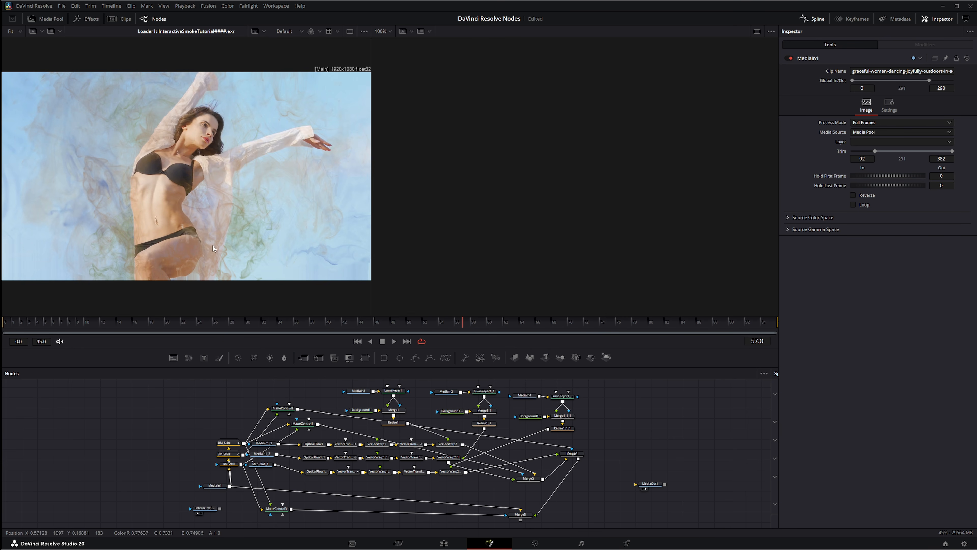
Delete the old effect nodes, keeping only the media inputs, their luma keyers and the media output.
{"action": "left_click_drag", "start_coordinate": [216, 486], "coordinate": [306, 521]}
{"action": "key", "text": "Delete"}
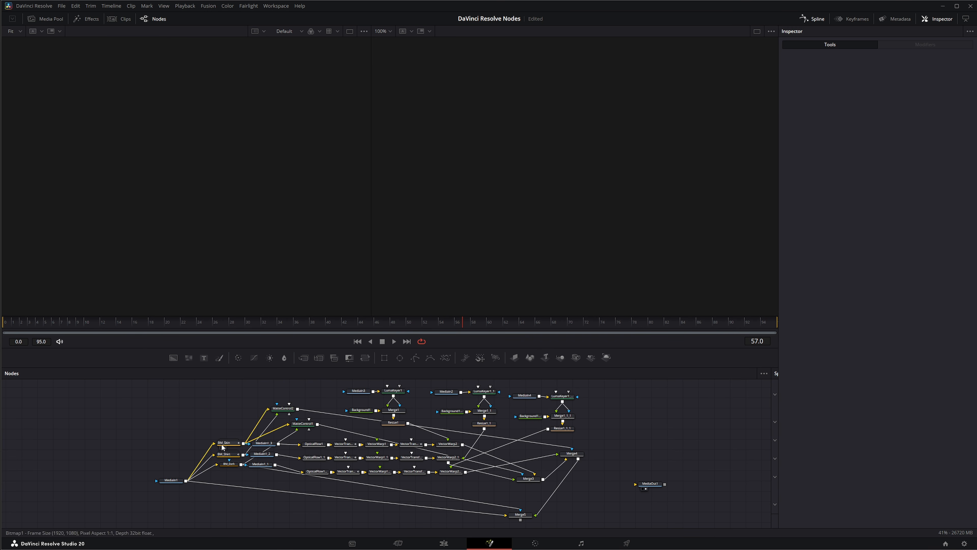
{"action": "left_click_drag", "start_coordinate": [213, 398], "coordinate": [426, 514]}
{"action": "key", "text": "Delete"}
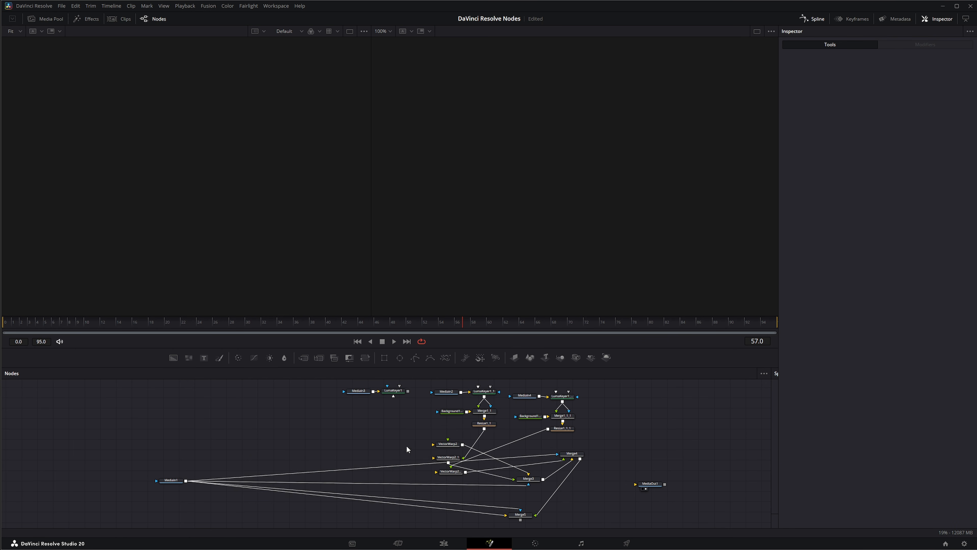
{"action": "left_click_drag", "start_coordinate": [404, 426], "coordinate": [605, 517]}
{"action": "key", "text": "Delete"}
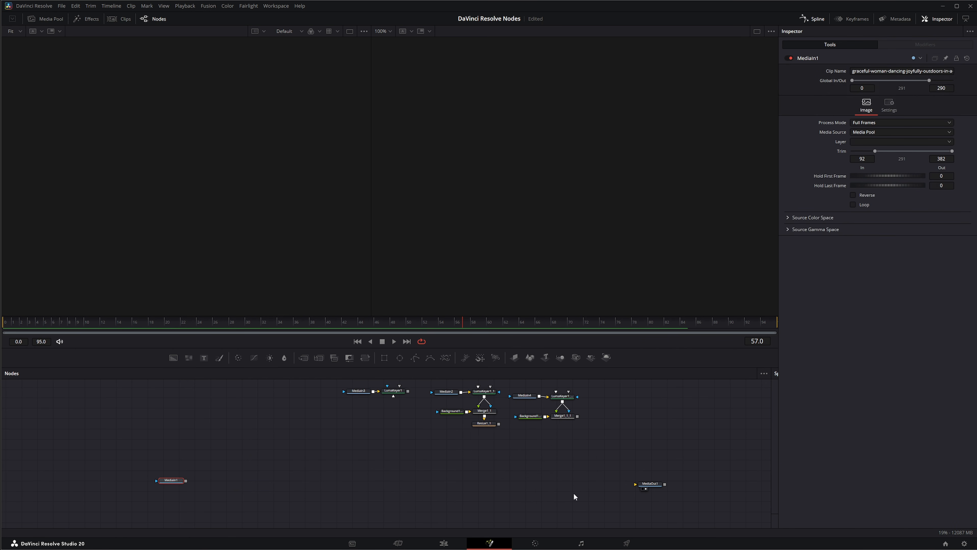
{"action": "left_click_drag", "start_coordinate": [406, 429], "coordinate": [598, 408]}
{"action": "key", "text": "Delete"}
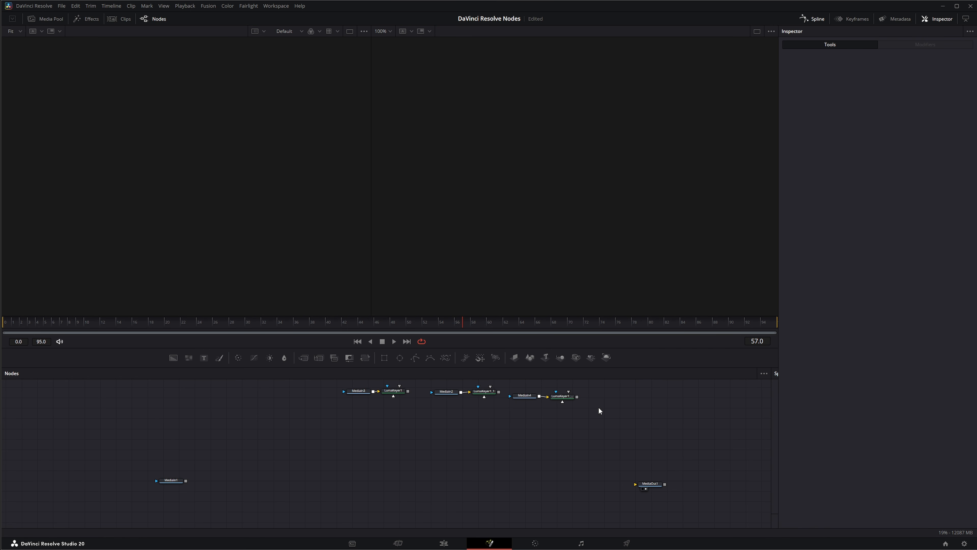
Delete the three luma keyer nodes attached to the smoke clips.
{"action": "left_click_drag", "start_coordinate": [395, 398], "coordinate": [395, 398]}
{"action": "key", "text": "Delete"}
{"action": "left_click_drag", "start_coordinate": [505, 410], "coordinate": [478, 385]}
{"action": "key", "text": "Delete"}
{"action": "left_click_drag", "start_coordinate": [572, 415], "coordinate": [565, 389]}
{"action": "key", "text": "Delete"}
Reposition the remaining media nodes, show MediaIn1 in the first viewer, and scrub through the dancer footage.
{"action": "left_click_drag", "start_coordinate": [360, 460], "coordinate": [444, 435]}
{"action": "left_click_drag", "start_coordinate": [363, 438], "coordinate": [322, 455]}
{"action": "scroll", "coordinate": [282, 476], "scroll_direction": "up", "scroll_amount": 2}
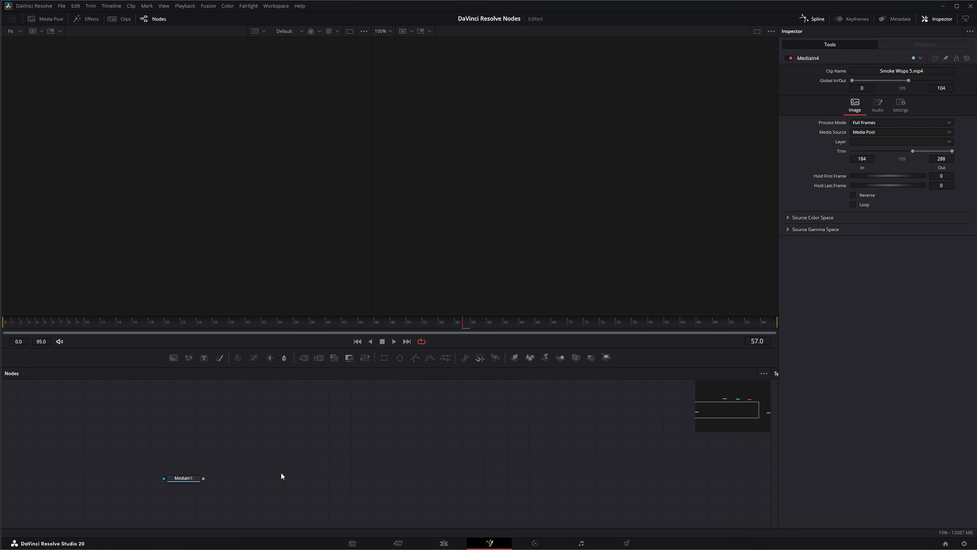
{"action": "left_click_drag", "start_coordinate": [169, 437], "coordinate": [138, 458]}
{"action": "left_click_drag", "start_coordinate": [152, 494], "coordinate": [198, 289]}
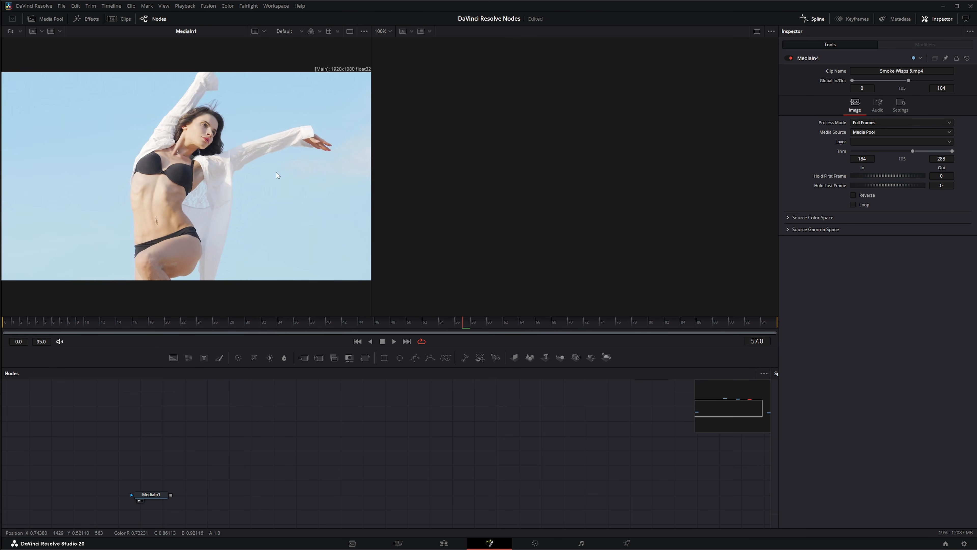
{"action": "mouse_move", "coordinate": [469, 329]}
{"action": "left_mouse_down"}
{"action": "mouse_move", "coordinate": [46, 328]}
{"action": "mouse_move", "coordinate": [167, 338]}
{"action": "mouse_move", "coordinate": [480, 327]}
{"action": "left_mouse_up"}
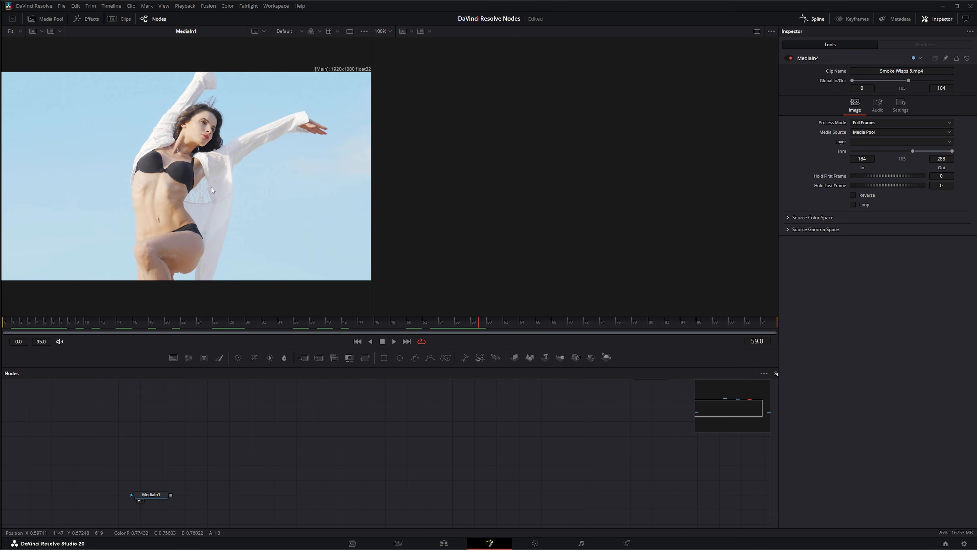
{"action": "left_click_drag", "start_coordinate": [477, 328], "coordinate": [411, 328]}
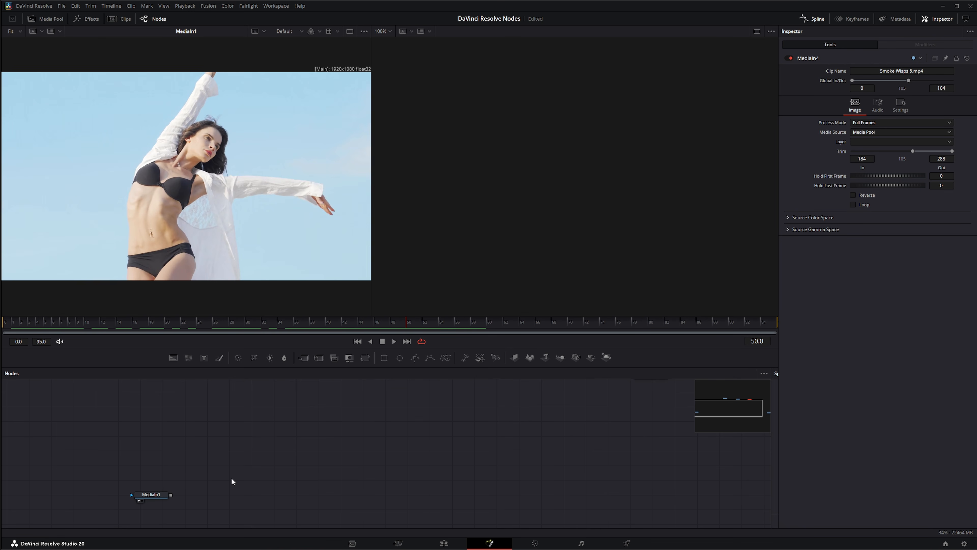
At the first frame, add a Magic Mask node, feed it from MediaIn1, and display it in the first viewer.
{"action": "left_click", "coordinate": [154, 496]}
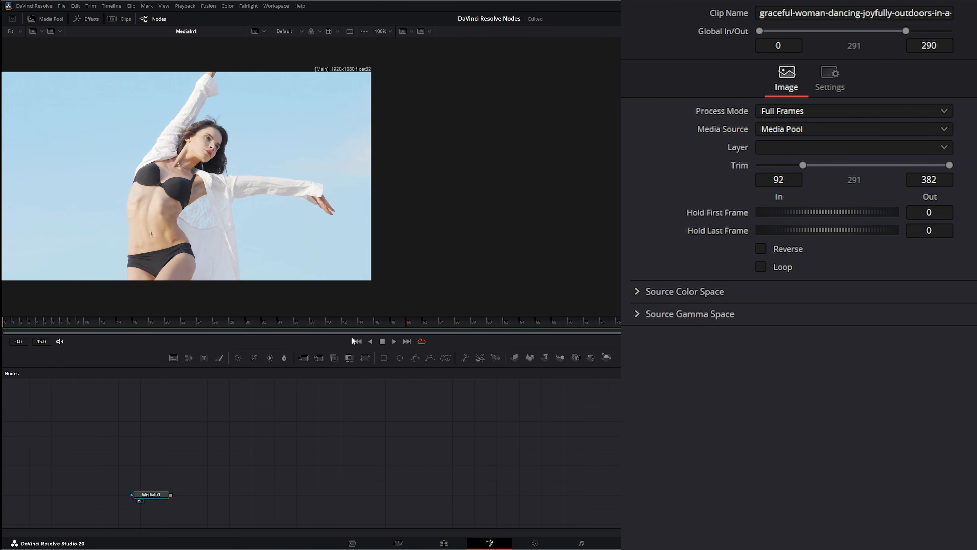
{"action": "left_click", "coordinate": [357, 340]}
{"action": "left_click", "coordinate": [179, 464]}
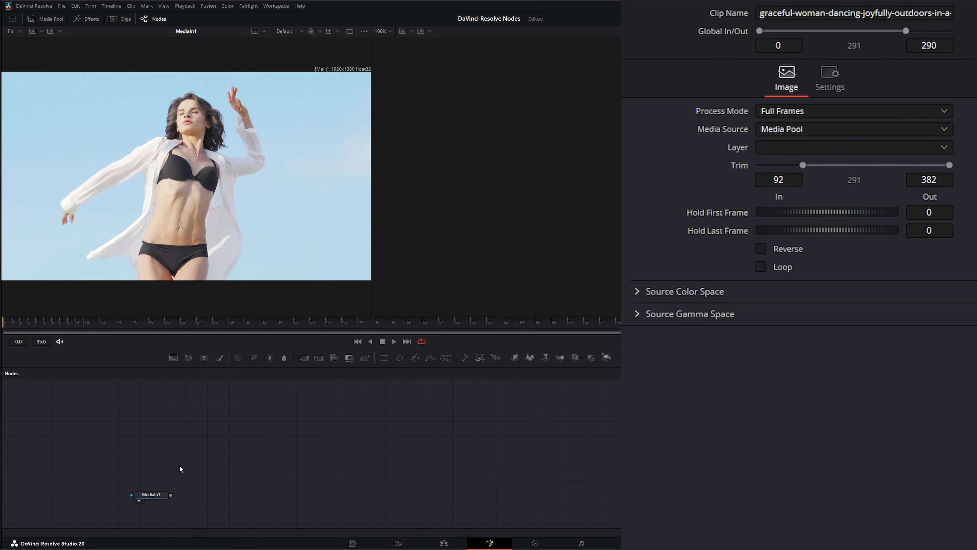
{"action": "key", "text": "shift+space"}
{"action": "type", "text": "magi"}
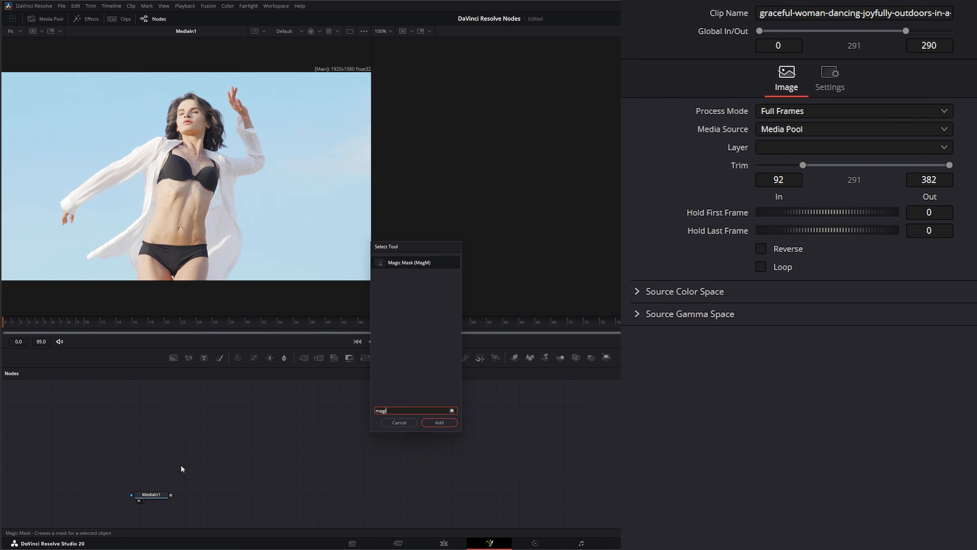
{"action": "key", "text": "Return"}
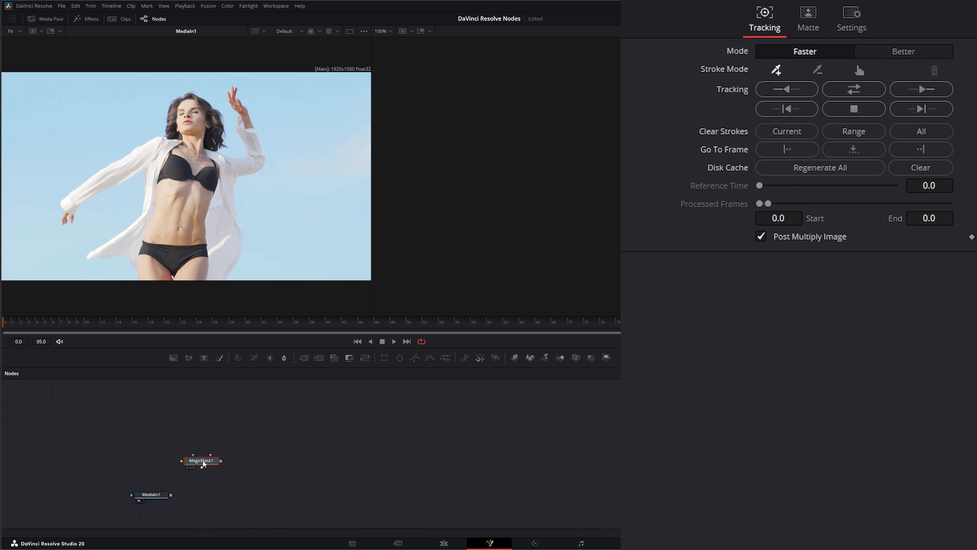
{"action": "left_click_drag", "start_coordinate": [171, 494], "coordinate": [169, 463]}
{"action": "key", "text": "1"}
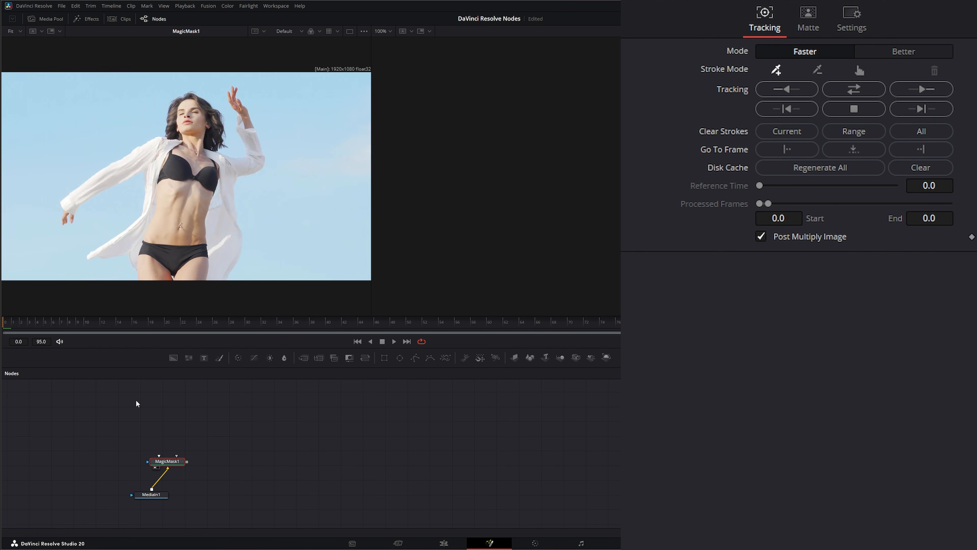
Show MediaIn1 in the second viewer and paint strokes including the woman's skin and excluding her hair, clothing and the sky.
{"action": "left_click_drag", "start_coordinate": [157, 496], "coordinate": [506, 218]}
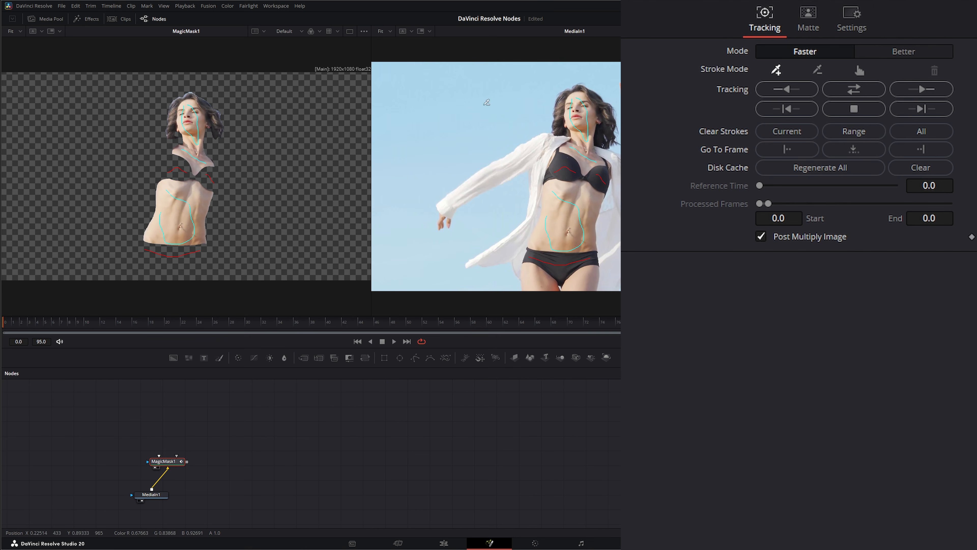
{"action": "left_click_drag", "start_coordinate": [562, 111], "coordinate": [574, 82]}
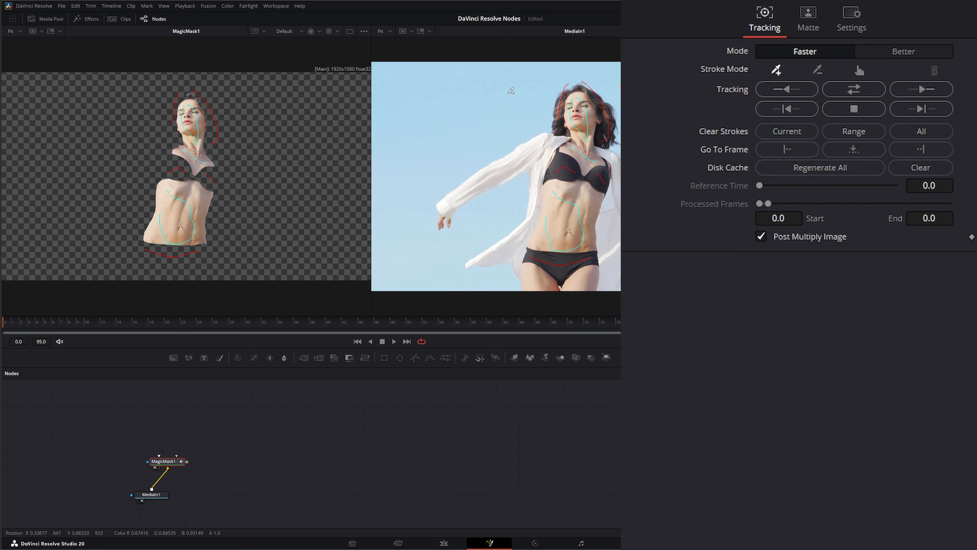
{"action": "mouse_move", "coordinate": [502, 96]}
{"action": "left_mouse_down"}
{"action": "mouse_move", "coordinate": [403, 154]}
{"action": "mouse_move", "coordinate": [419, 260]}
{"action": "mouse_move", "coordinate": [500, 208]}
{"action": "left_mouse_up"}
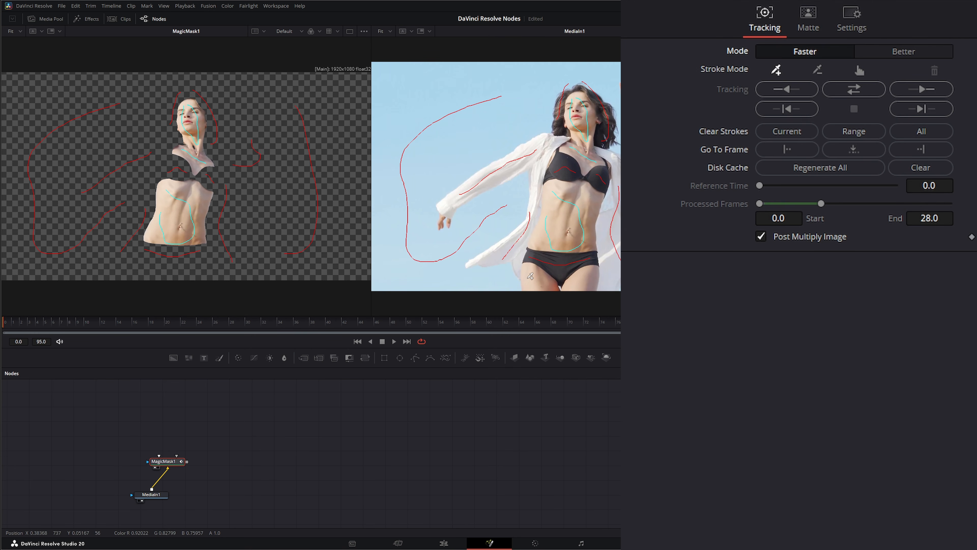
{"action": "left_click_drag", "start_coordinate": [530, 268], "coordinate": [541, 275]}
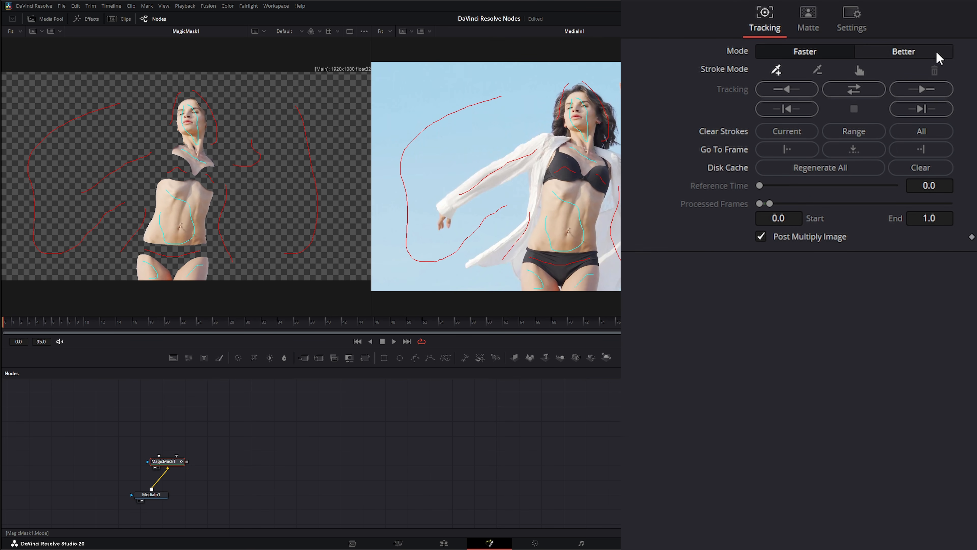
Switch the Magic Mask to Better mode, track it forward through the clip, and return to the first frame.
{"action": "left_click", "coordinate": [921, 52]}
{"action": "left_click", "coordinate": [929, 111]}
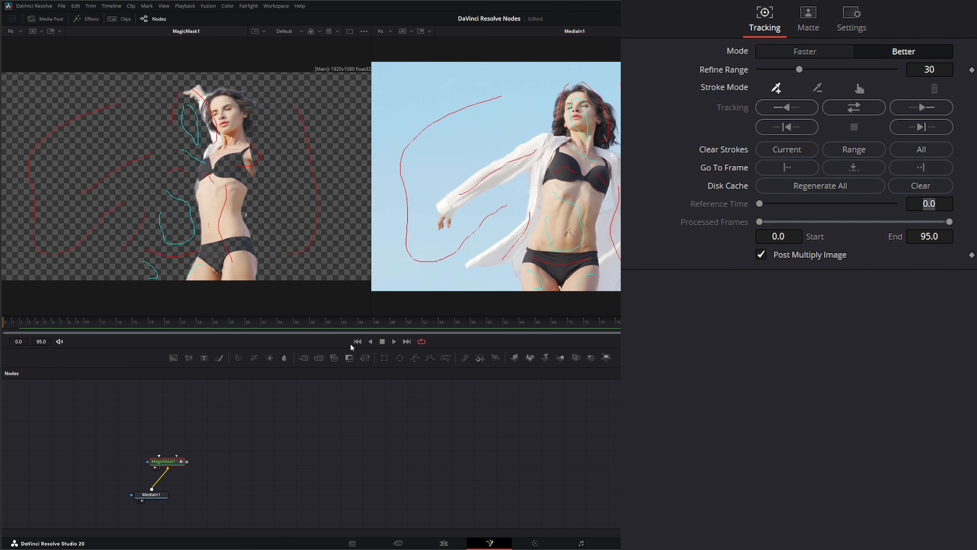
{"action": "left_click_drag", "start_coordinate": [79, 323], "coordinate": [2, 324]}
Add a Bitmap node after the Magic Mask and display its matte in the first viewer.
{"action": "left_click_drag", "start_coordinate": [171, 458], "coordinate": [151, 446]}
{"action": "left_click", "coordinate": [217, 429]}
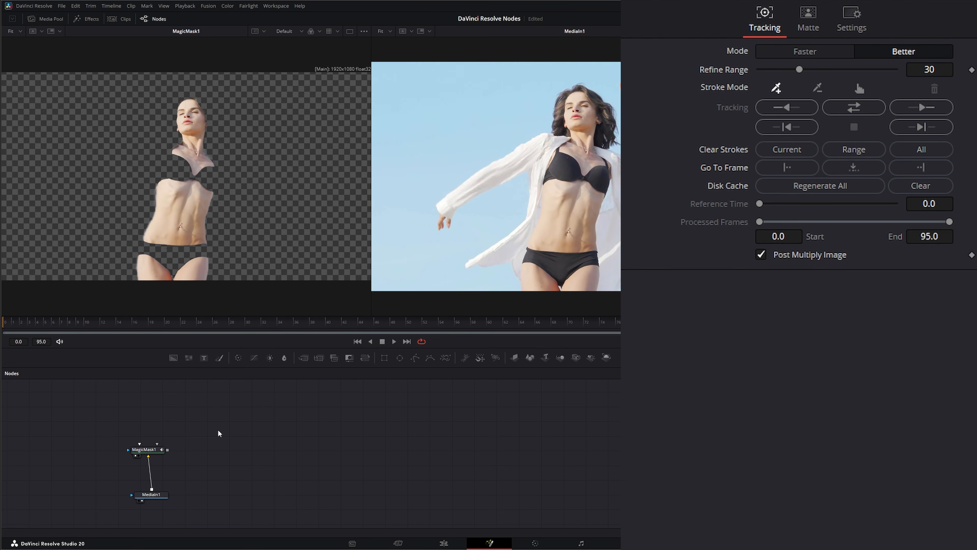
{"action": "key", "text": "shift+space"}
{"action": "type", "text": "bit"}
{"action": "key", "text": "Return"}
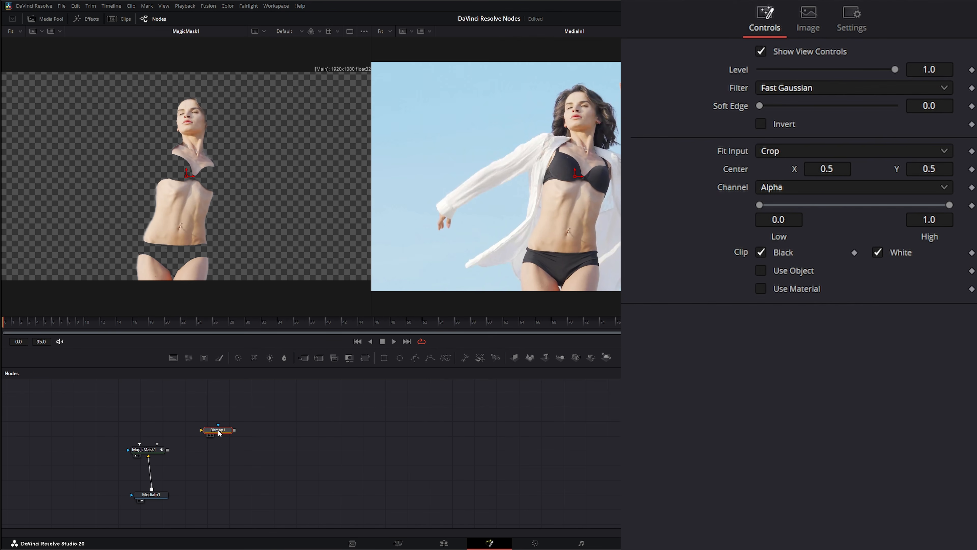
{"action": "left_click_drag", "start_coordinate": [218, 432], "coordinate": [192, 174]}
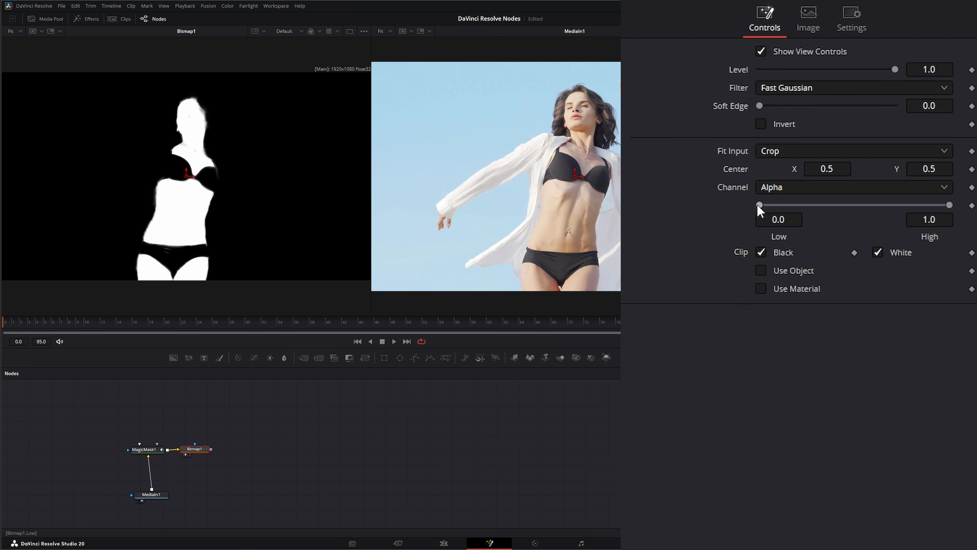
Tighten the Bitmap's alpha range to low 0.536 and high 0.632, checking the matte along the clip.
{"action": "left_click_drag", "start_coordinate": [759, 205], "coordinate": [807, 205]}
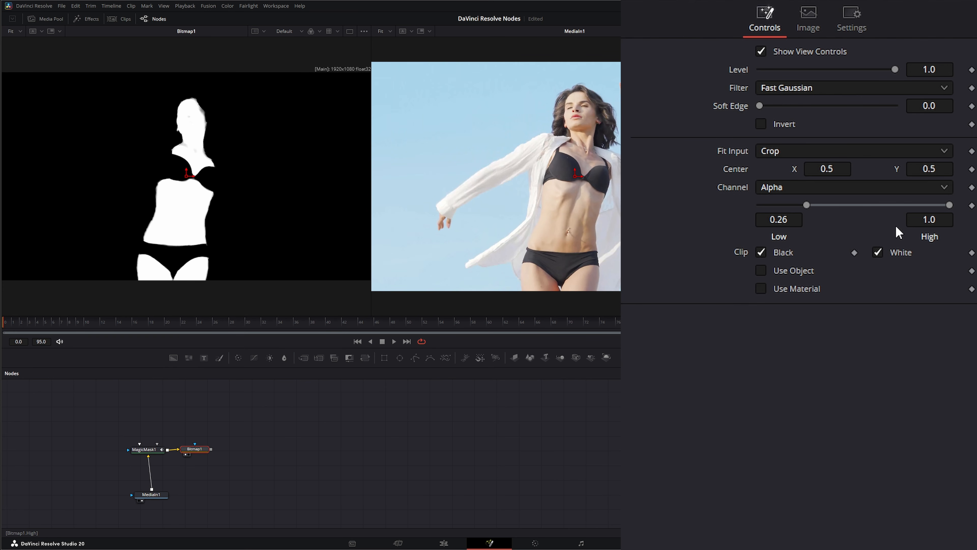
{"action": "left_click", "coordinate": [949, 205]}
{"action": "left_click_drag", "start_coordinate": [949, 205], "coordinate": [879, 206]}
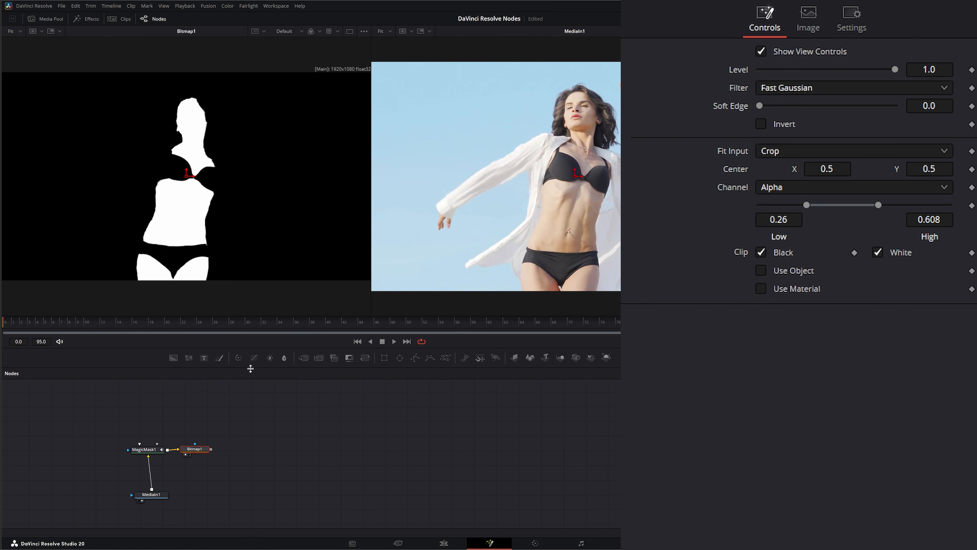
{"action": "left_click_drag", "start_coordinate": [237, 326], "coordinate": [372, 331]}
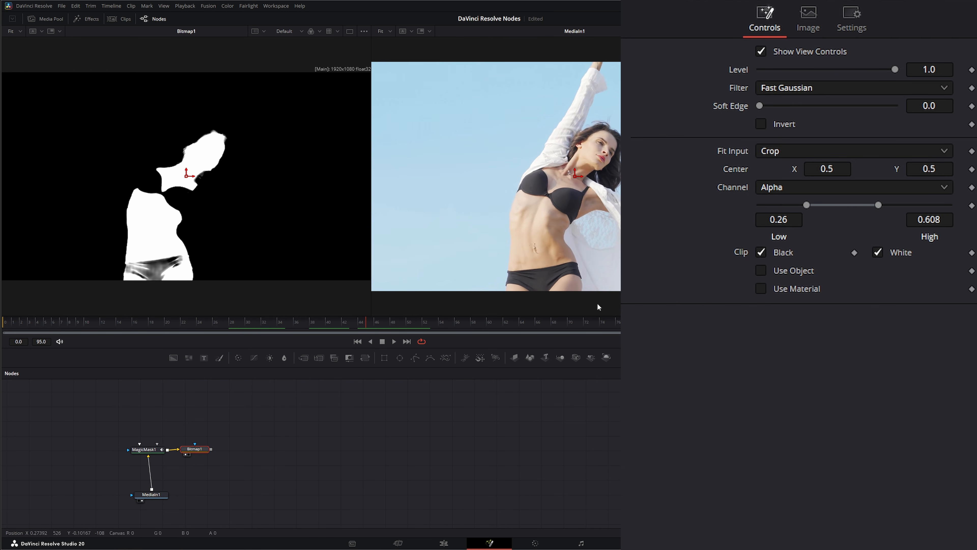
{"action": "mouse_move", "coordinate": [878, 205]}
{"action": "left_mouse_down"}
{"action": "mouse_move", "coordinate": [894, 206]}
{"action": "mouse_move", "coordinate": [882, 205]}
{"action": "left_mouse_up"}
{"action": "left_click_drag", "start_coordinate": [806, 205], "coordinate": [857, 205]}
{"action": "left_click_drag", "start_coordinate": [357, 324], "coordinate": [3, 325]}
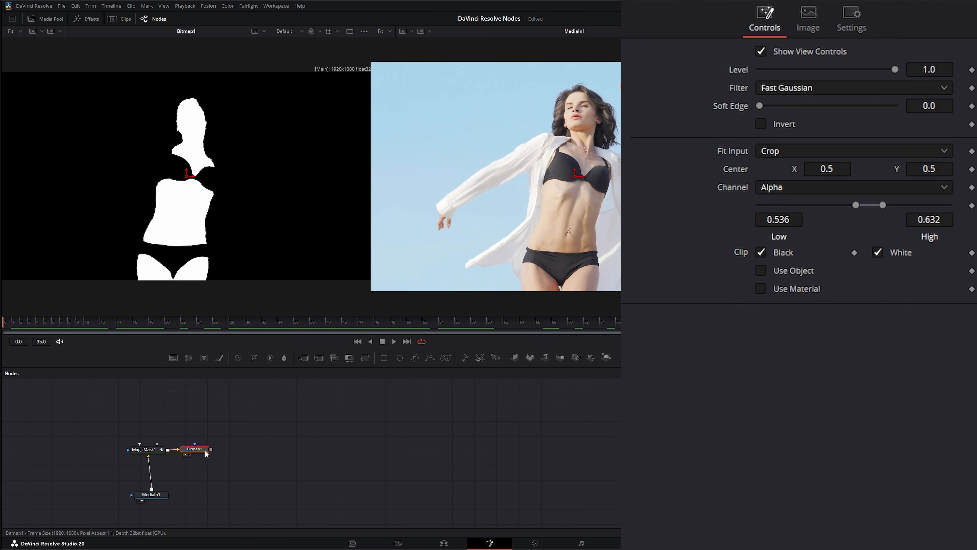
Group the Magic Mask and Bitmap nodes and rename the group Mask_Skin.
{"action": "left_click_drag", "start_coordinate": [197, 453], "coordinate": [199, 453]}
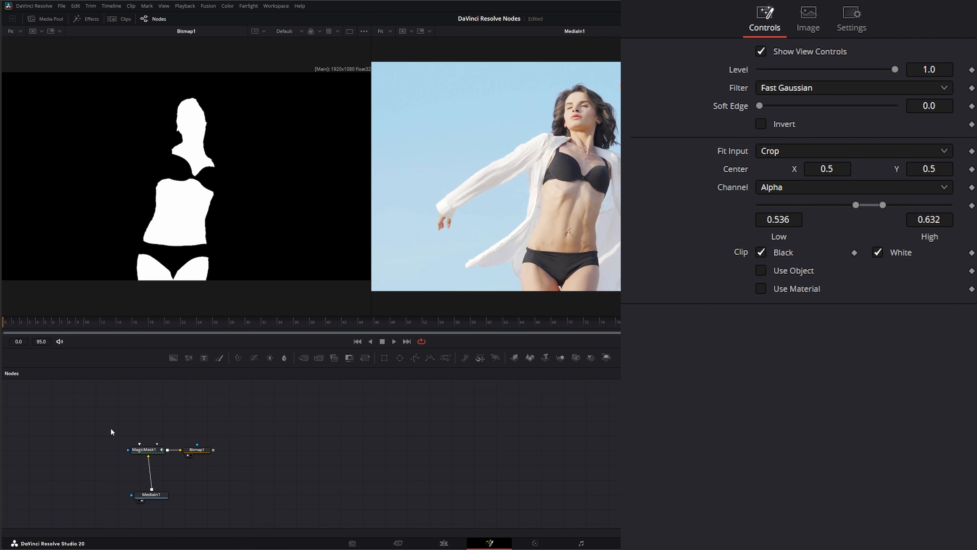
{"action": "left_click_drag", "start_coordinate": [111, 428], "coordinate": [225, 462]}
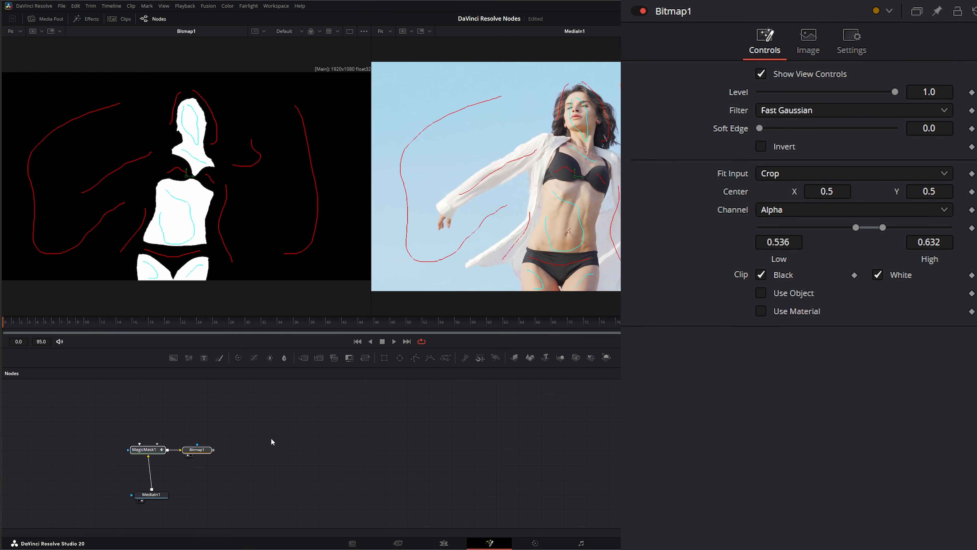
{"action": "key", "text": "ctrl+g"}
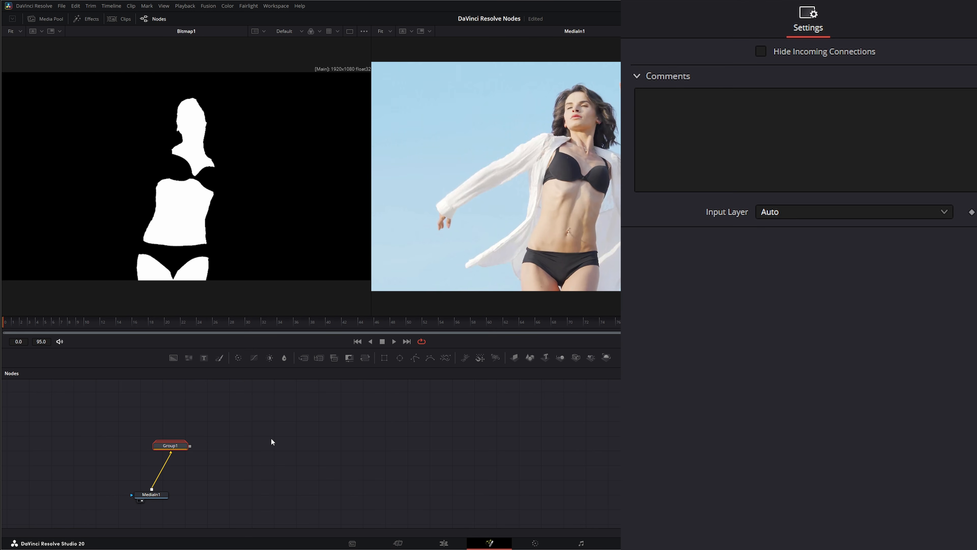
{"action": "key", "text": "F2"}
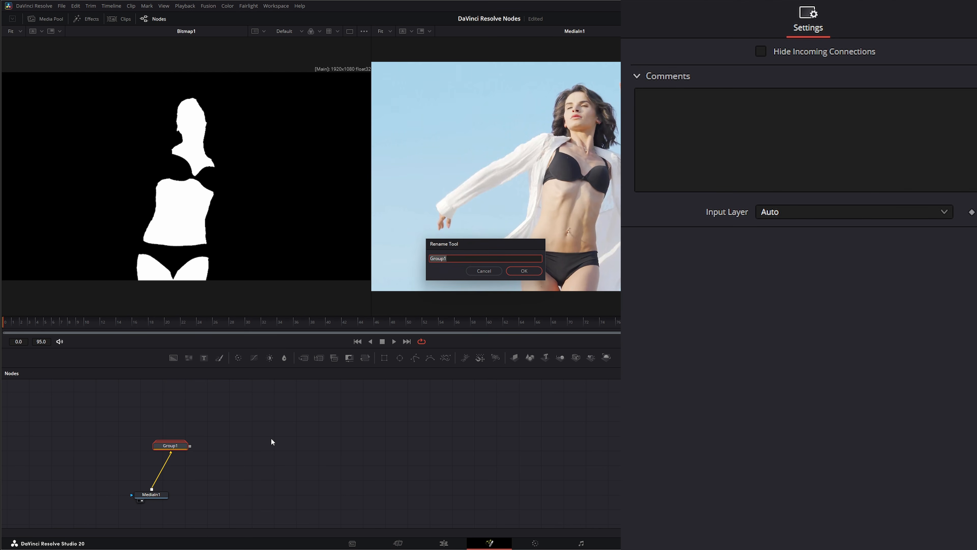
{"action": "type", "text": "Mask_Skin"}
{"action": "key", "text": "Return"}
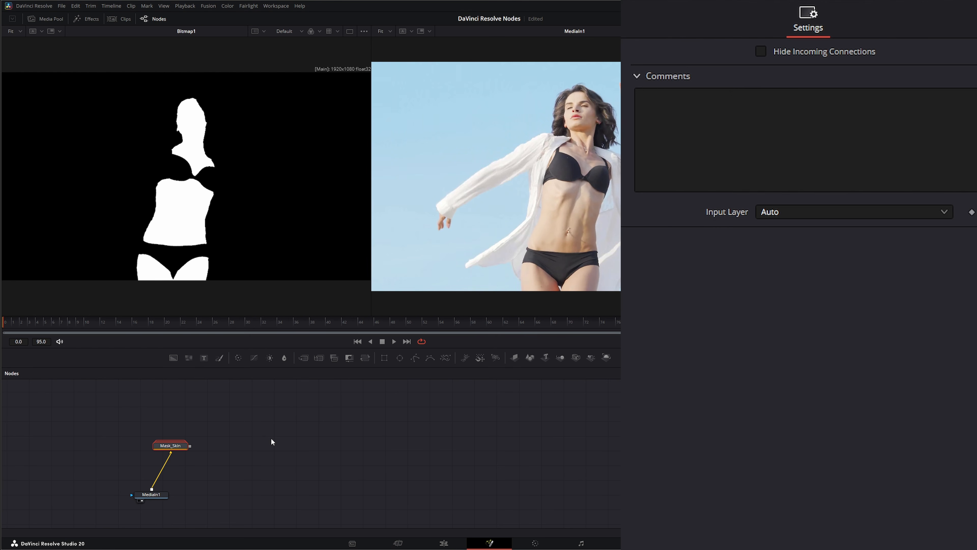
Place Mask_Skin above MediaIn1, add a second Magic Mask fed by MediaIn1, and display it in the first viewer.
{"action": "left_click_drag", "start_coordinate": [178, 449], "coordinate": [156, 443]}
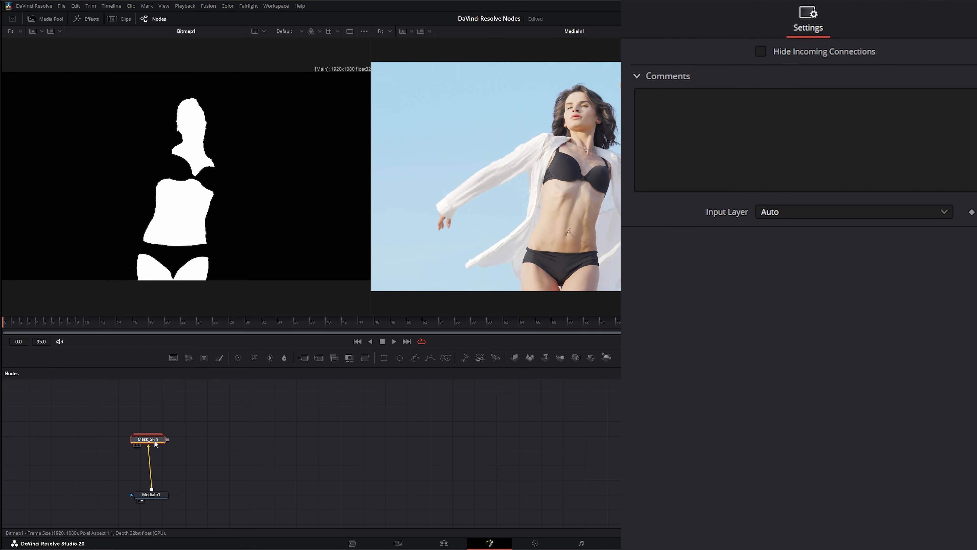
{"action": "left_click", "coordinate": [187, 462]}
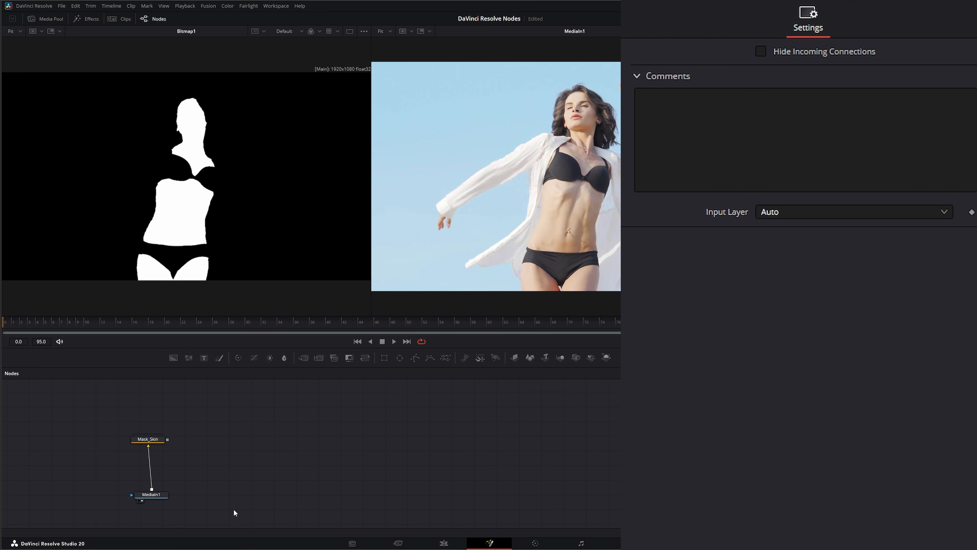
{"action": "key", "text": "shift+space"}
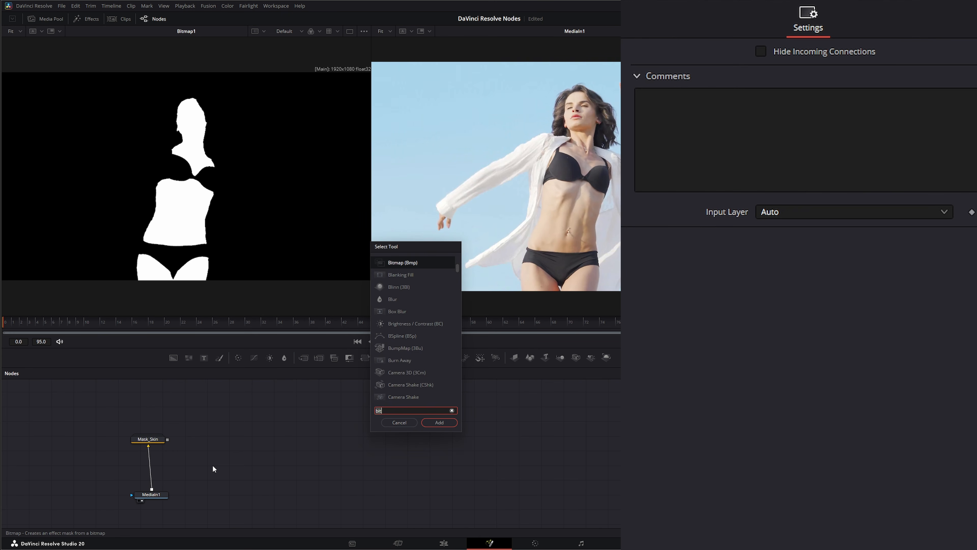
{"action": "type", "text": "magi"}
{"action": "key", "text": "Return"}
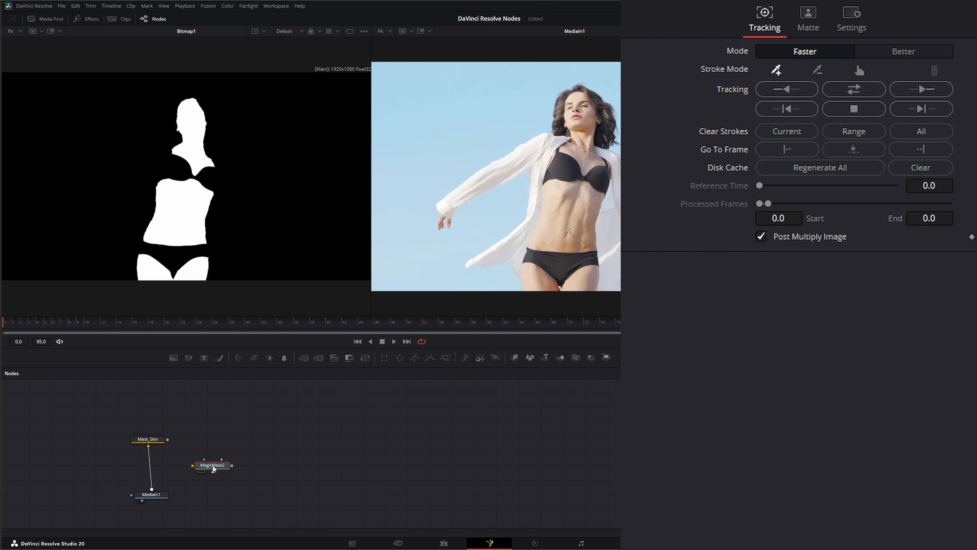
{"action": "left_click_drag", "start_coordinate": [153, 489], "coordinate": [215, 469]}
{"action": "key", "text": "1"}
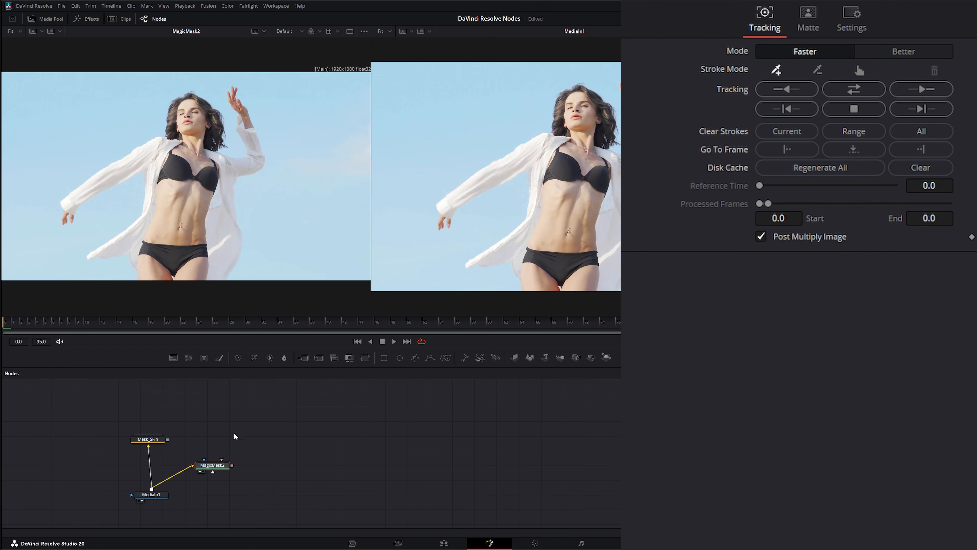
Paint inclusion strokes on the second Magic Mask along both sleeves and both hanging panels of the white shirt.
{"action": "left_click", "coordinate": [213, 467]}
{"action": "left_click_drag", "start_coordinate": [75, 196], "coordinate": [166, 146]}
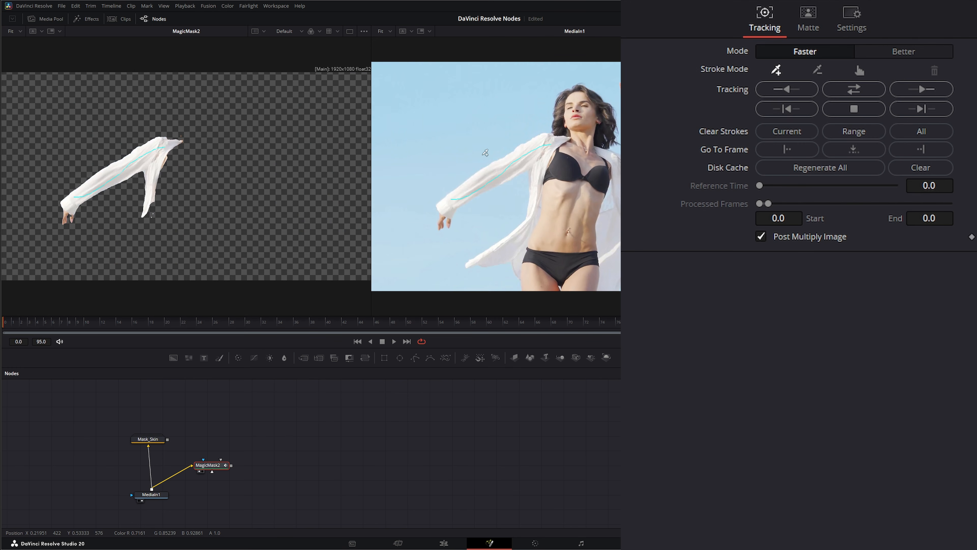
{"action": "mouse_move", "coordinate": [539, 170]}
{"action": "left_mouse_down"}
{"action": "mouse_move", "coordinate": [529, 219]}
{"action": "mouse_move", "coordinate": [488, 259]}
{"action": "mouse_move", "coordinate": [517, 262]}
{"action": "mouse_move", "coordinate": [527, 235]}
{"action": "left_mouse_up"}
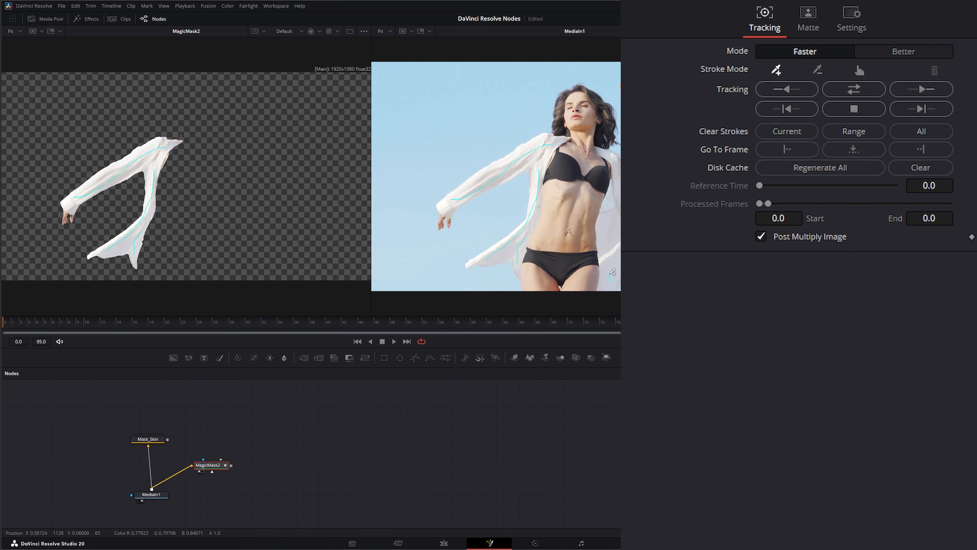
{"action": "mouse_move", "coordinate": [613, 272]}
{"action": "left_mouse_down"}
{"action": "mouse_move", "coordinate": [619, 175]}
{"action": "mouse_move", "coordinate": [606, 150]}
{"action": "left_mouse_up"}
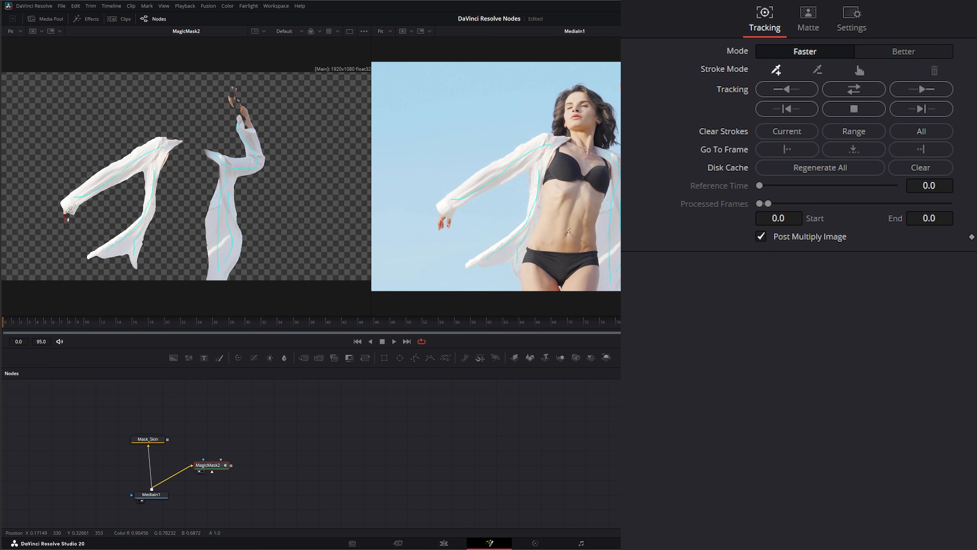
Paint exclusion strokes over the hands, sky, legs, torso, bra, neck and face to keep only the shirt.
{"action": "left_click_drag", "start_coordinate": [245, 106], "coordinate": [249, 122]}
{"action": "mouse_move", "coordinate": [393, 178]}
{"action": "left_mouse_down"}
{"action": "mouse_move", "coordinate": [433, 108]}
{"action": "mouse_move", "coordinate": [486, 91]}
{"action": "mouse_move", "coordinate": [410, 211]}
{"action": "mouse_move", "coordinate": [426, 257]}
{"action": "mouse_move", "coordinate": [508, 200]}
{"action": "left_mouse_up"}
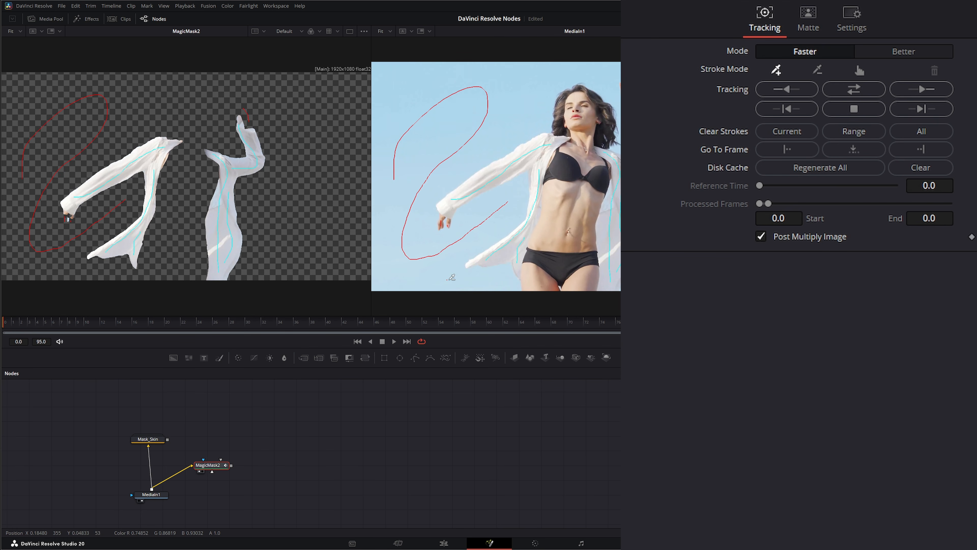
{"action": "mouse_move", "coordinate": [447, 280]}
{"action": "left_mouse_down"}
{"action": "mouse_move", "coordinate": [547, 286]}
{"action": "mouse_move", "coordinate": [592, 274]}
{"action": "left_mouse_up"}
{"action": "mouse_move", "coordinate": [534, 255]}
{"action": "left_mouse_down"}
{"action": "mouse_move", "coordinate": [586, 257]}
{"action": "mouse_move", "coordinate": [543, 236]}
{"action": "mouse_move", "coordinate": [559, 197]}
{"action": "mouse_move", "coordinate": [583, 192]}
{"action": "mouse_move", "coordinate": [583, 247]}
{"action": "left_mouse_up"}
{"action": "mouse_move", "coordinate": [556, 167]}
{"action": "left_mouse_down"}
{"action": "mouse_move", "coordinate": [591, 180]}
{"action": "mouse_move", "coordinate": [603, 171]}
{"action": "mouse_move", "coordinate": [570, 111]}
{"action": "mouse_move", "coordinate": [574, 96]}
{"action": "mouse_move", "coordinate": [612, 117]}
{"action": "mouse_move", "coordinate": [613, 127]}
{"action": "mouse_move", "coordinate": [559, 127]}
{"action": "left_mouse_up"}
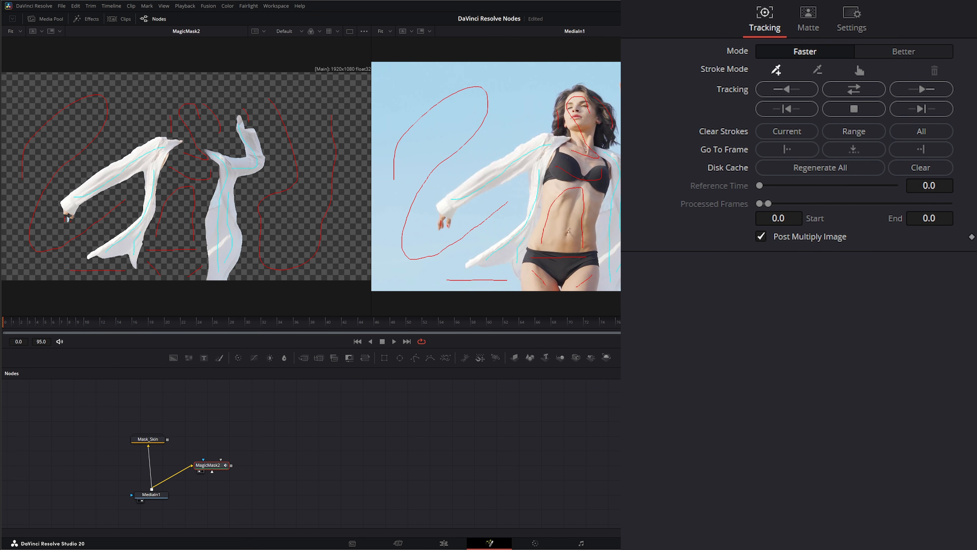
Switch the shirt's Magic Mask to Better mode, track it forward through the clip, and return to the first frame.
{"action": "left_click", "coordinate": [911, 56]}
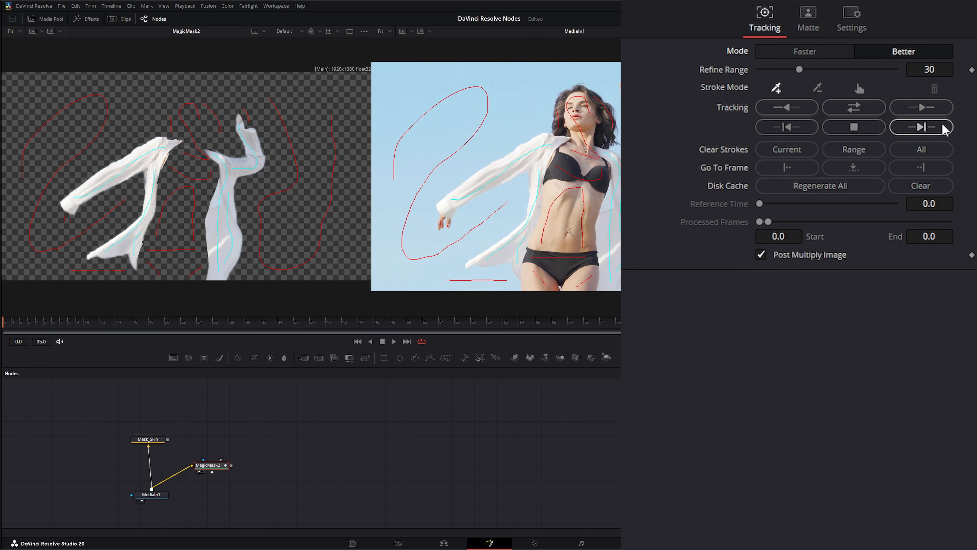
{"action": "left_click", "coordinate": [920, 103]}
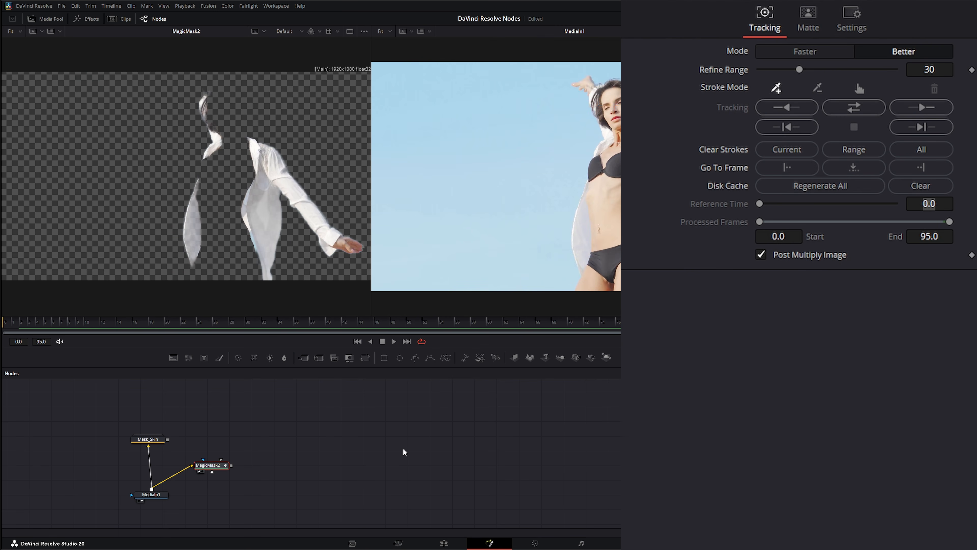
{"action": "left_click", "coordinate": [359, 342]}
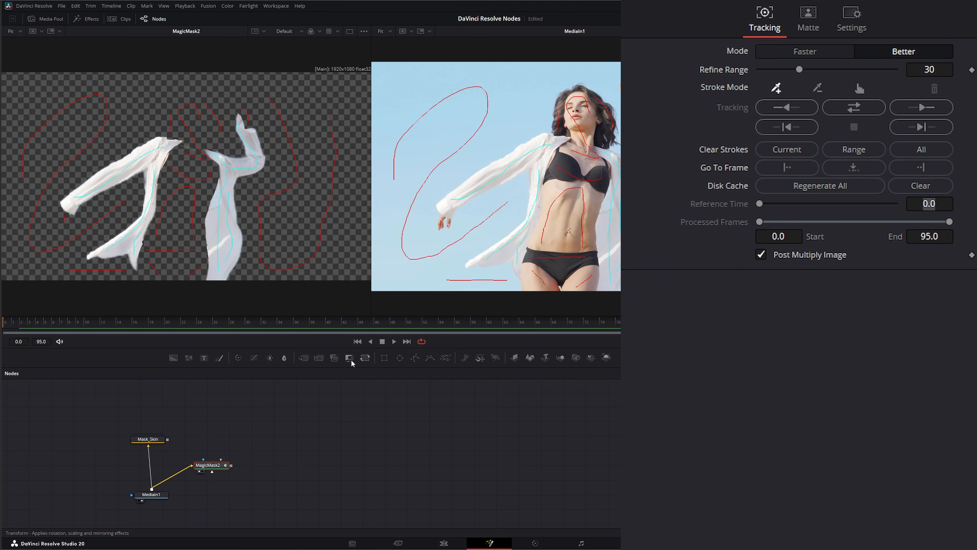
Add a Bitmap node after the shirt's Magic Mask and display its matte in the first viewer.
{"action": "left_click", "coordinate": [211, 467]}
{"action": "left_click_drag", "start_coordinate": [213, 467], "coordinate": [210, 461]}
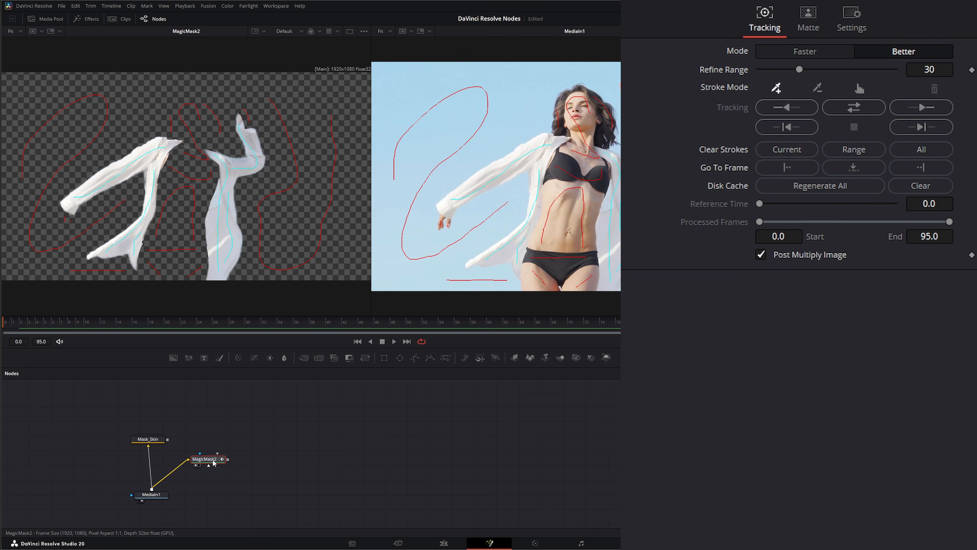
{"action": "left_click", "coordinate": [273, 456]}
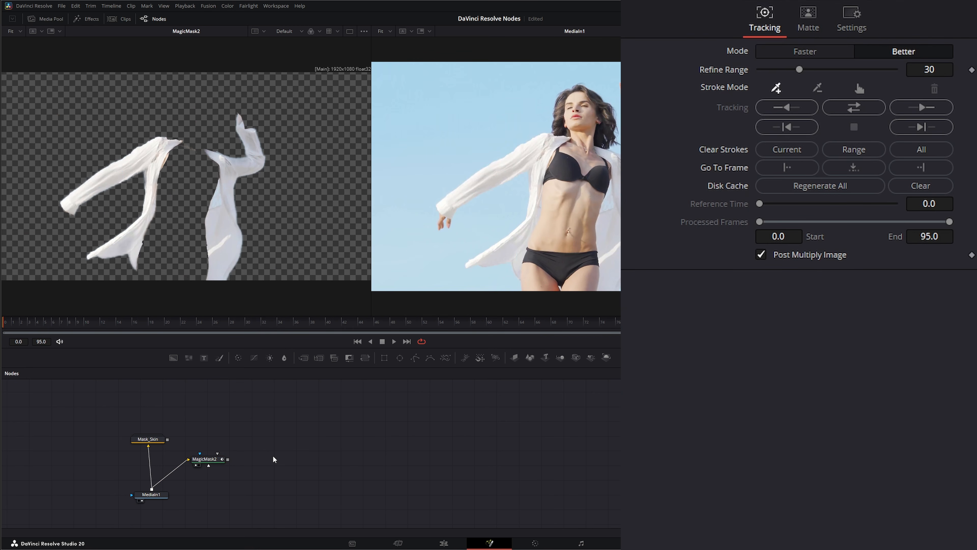
{"action": "key", "text": "shift+space"}
{"action": "type", "text": "bit"}
{"action": "key", "text": "Return"}
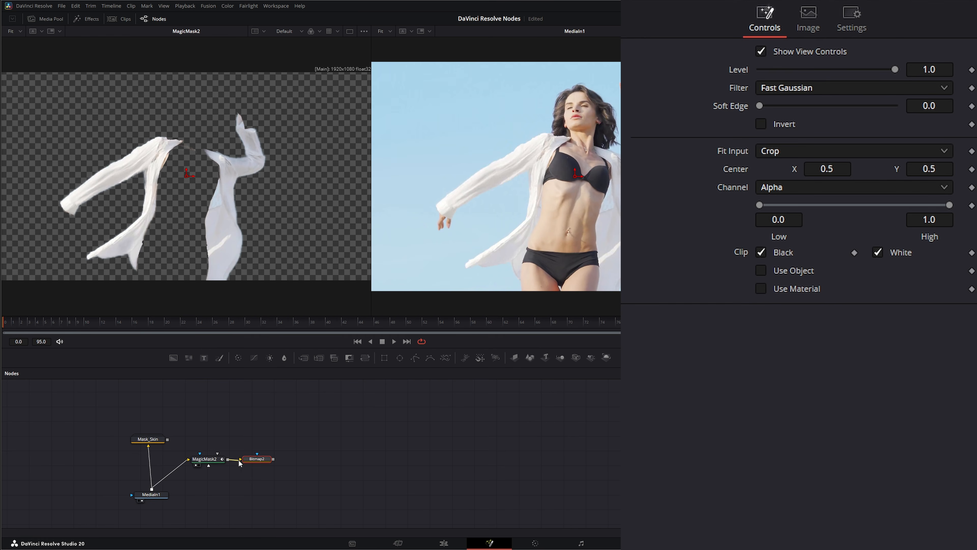
{"action": "left_click_drag", "start_coordinate": [228, 459], "coordinate": [241, 459]}
{"action": "key", "text": "1"}
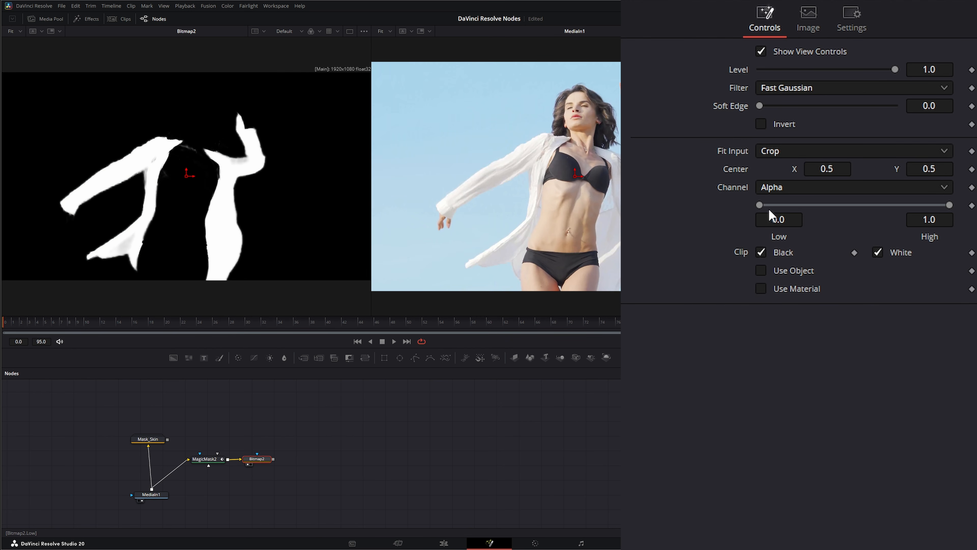
Tighten the shirt Bitmap's alpha range to low 0.432 and high 0.56, checking the matte along the clip.
{"action": "left_click_drag", "start_coordinate": [759, 205], "coordinate": [839, 208]}
{"action": "left_click_drag", "start_coordinate": [949, 205], "coordinate": [870, 210]}
{"action": "left_click_drag", "start_coordinate": [299, 328], "coordinate": [1, 347]}
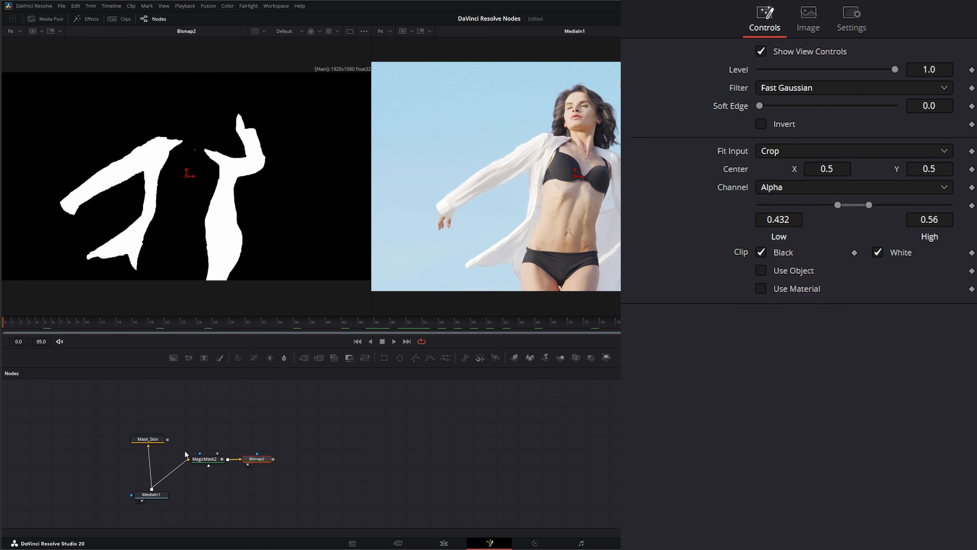
Group the shirt's Magic Mask and Bitmap nodes as Mask_Shirt and place the group between Mask_Skin and MediaIn1.
{"action": "left_click_drag", "start_coordinate": [193, 436], "coordinate": [298, 488]}
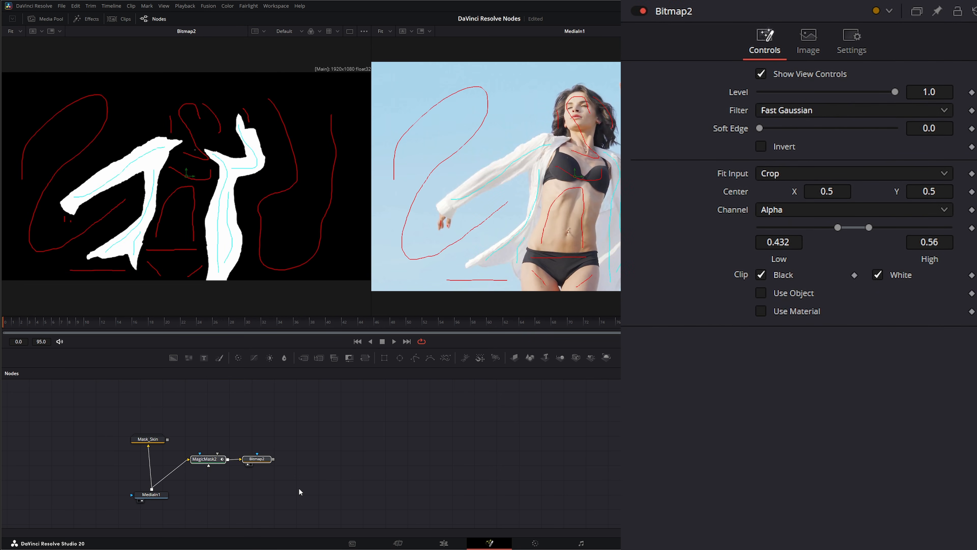
{"action": "key", "text": "ctrl+g"}
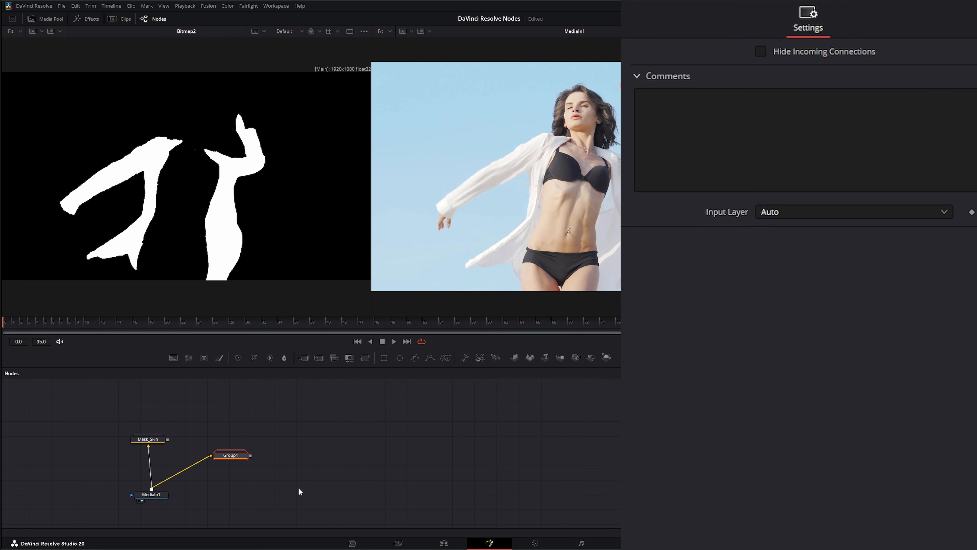
{"action": "key", "text": "F2"}
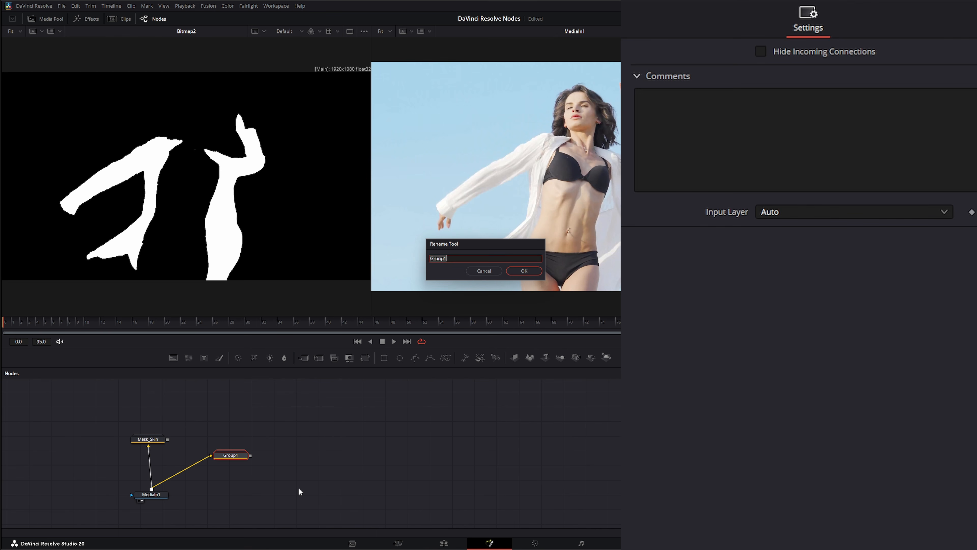
{"action": "type", "text": "Mask_Shirt"}
{"action": "key", "text": "Return"}
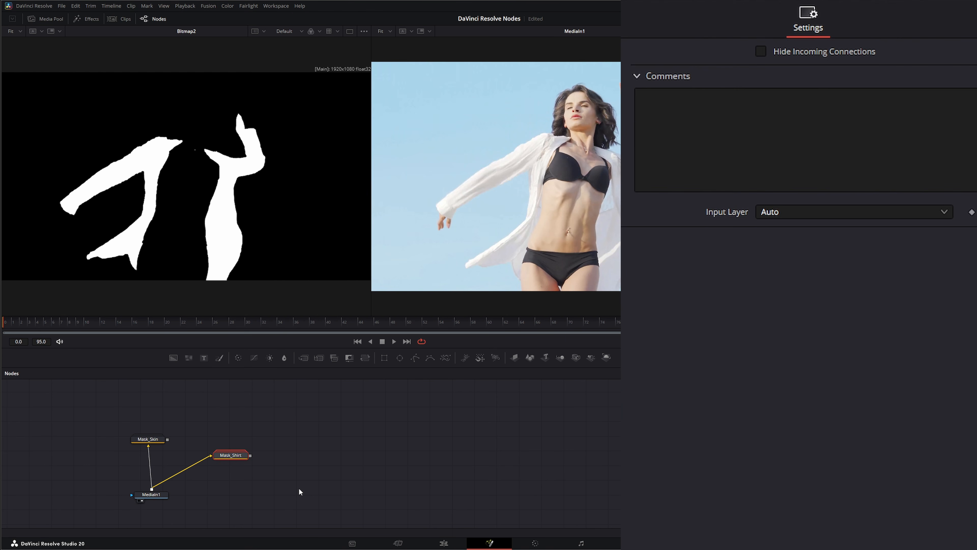
{"action": "left_click_drag", "start_coordinate": [238, 456], "coordinate": [151, 449]}
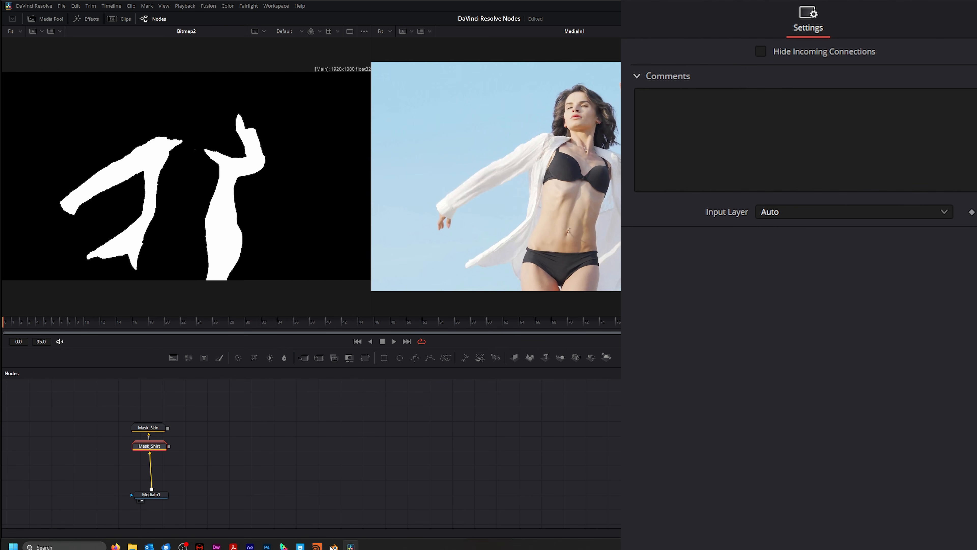
Add a new Bitmap node connected directly to MediaIn1, display it in the first viewer, and place it beside the masks.
{"action": "left_click", "coordinate": [206, 484]}
{"action": "left_click", "coordinate": [156, 495]}
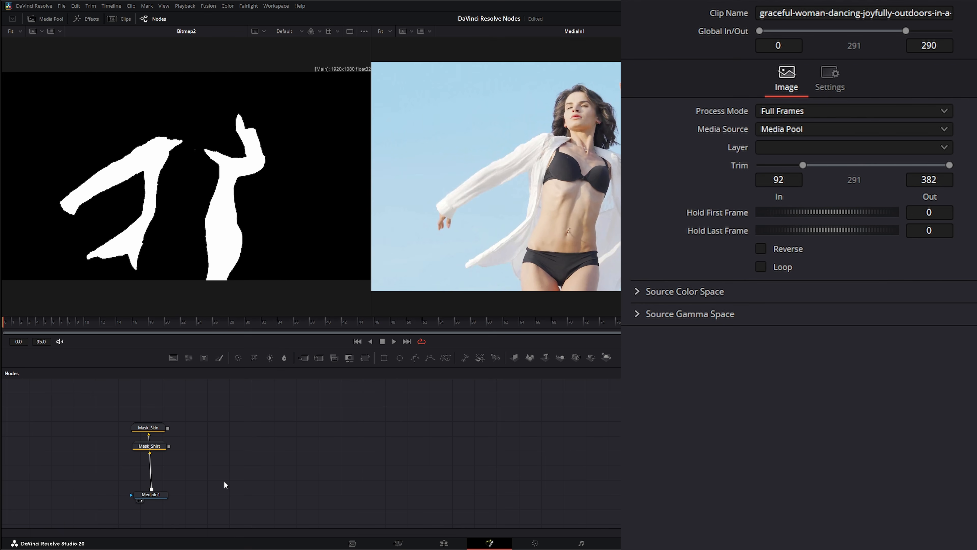
{"action": "key", "text": "shift+space"}
{"action": "type", "text": "bit"}
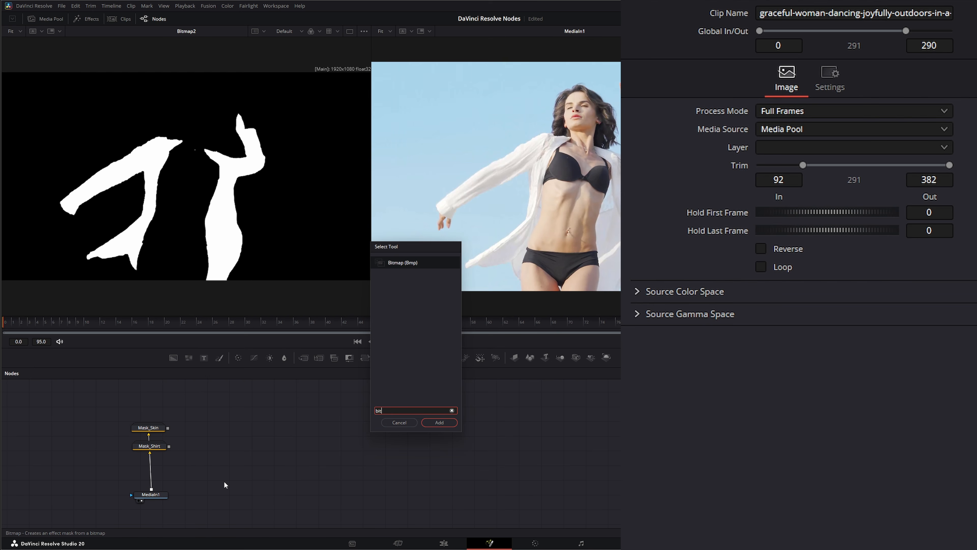
{"action": "key", "text": "Return"}
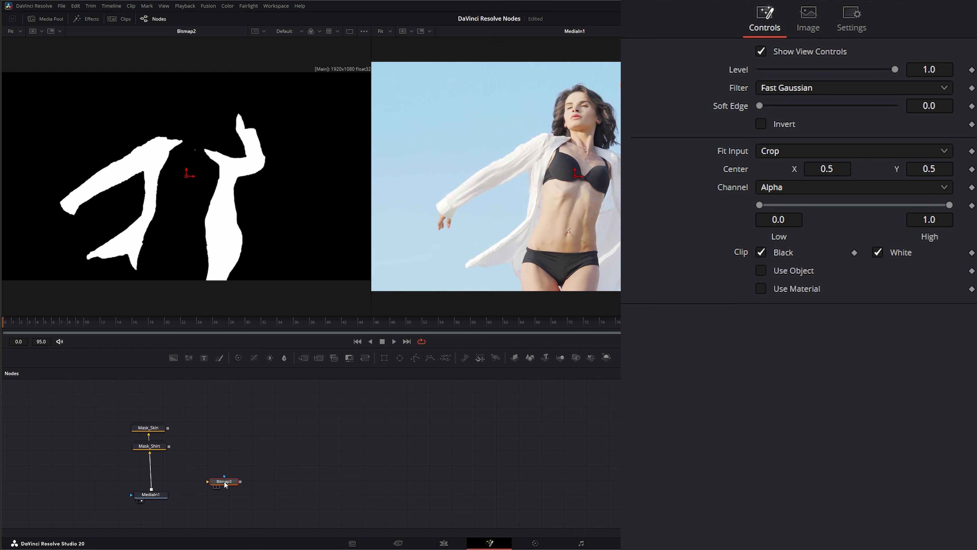
{"action": "left_click_drag", "start_coordinate": [226, 484], "coordinate": [221, 300]}
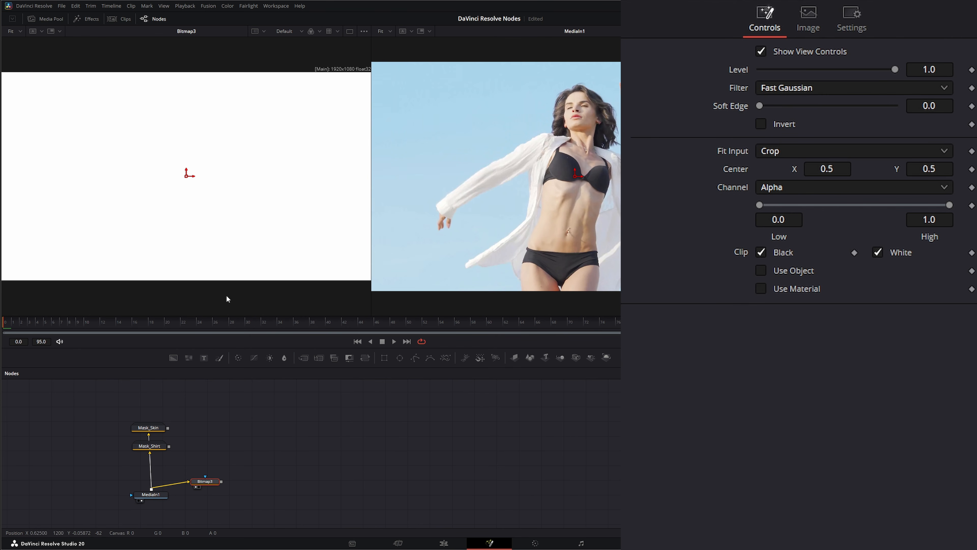
{"action": "left_click_drag", "start_coordinate": [213, 481], "coordinate": [200, 471]}
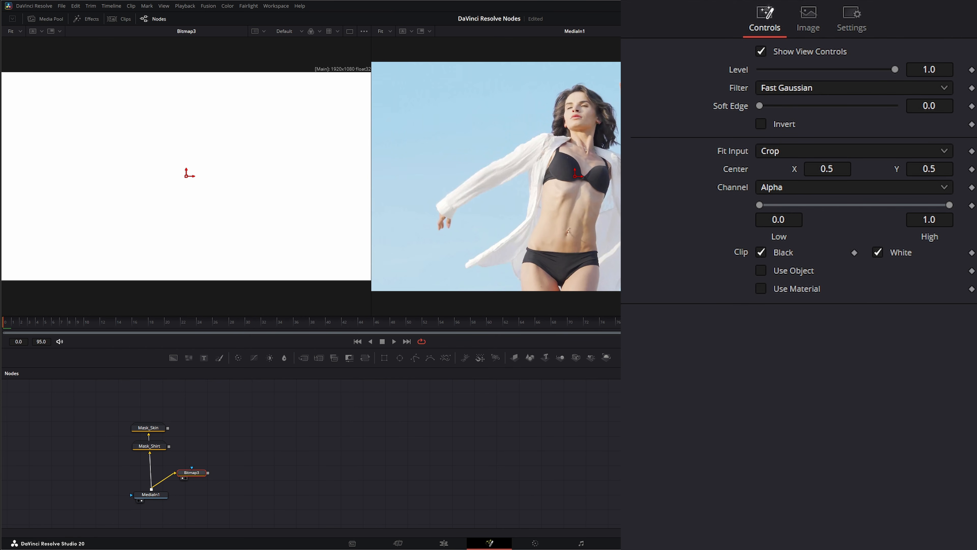
Set the new Bitmap to the Luminance channel, invert it, and narrow its range to low 0.324 and high 0.344, checking along the clip.
{"action": "left_click", "coordinate": [775, 188]}
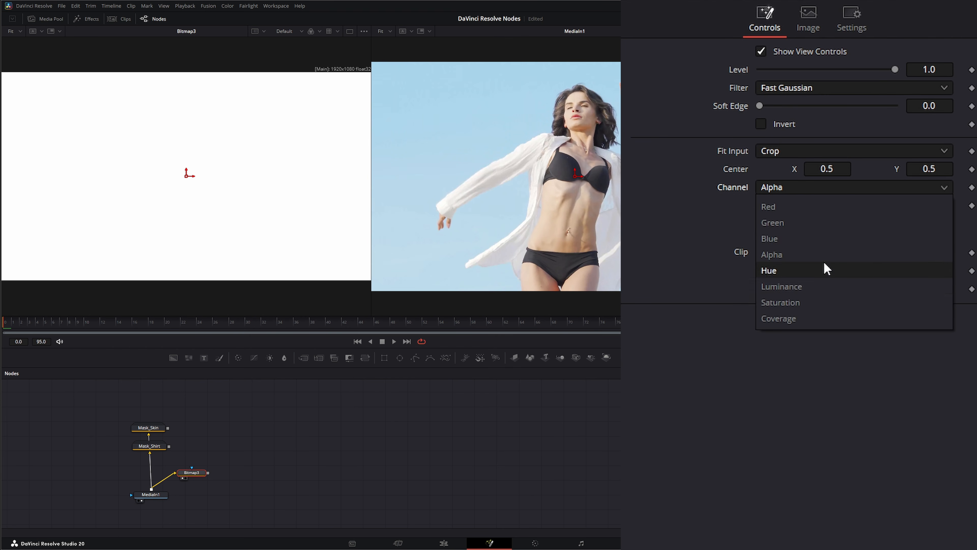
{"action": "left_click", "coordinate": [779, 286]}
{"action": "left_click_drag", "start_coordinate": [771, 208], "coordinate": [857, 208]}
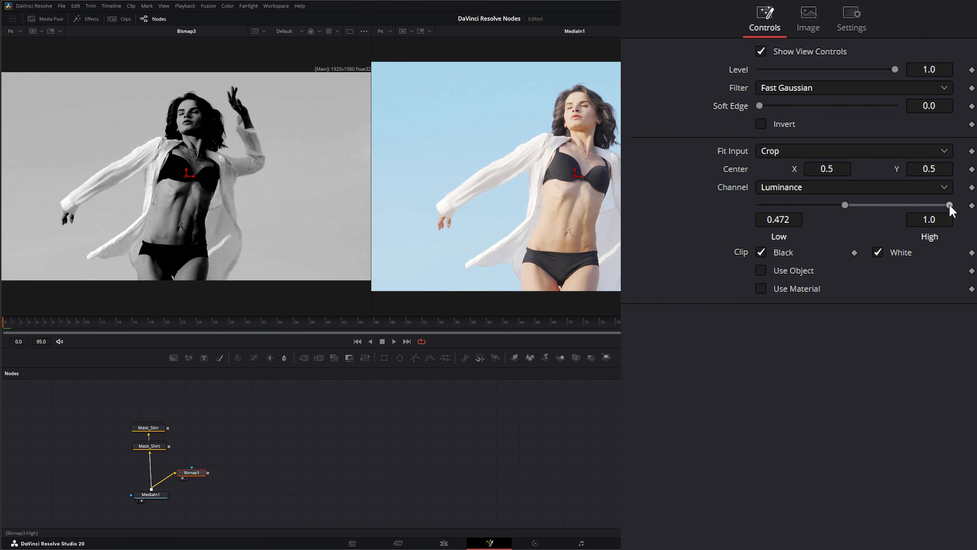
{"action": "left_click_drag", "start_coordinate": [948, 206], "coordinate": [873, 212]}
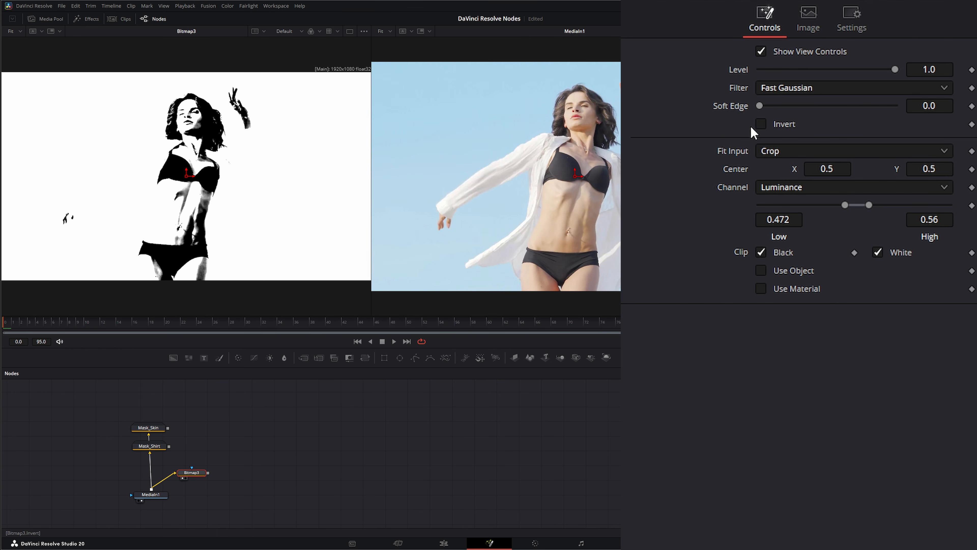
{"action": "left_click", "coordinate": [761, 124]}
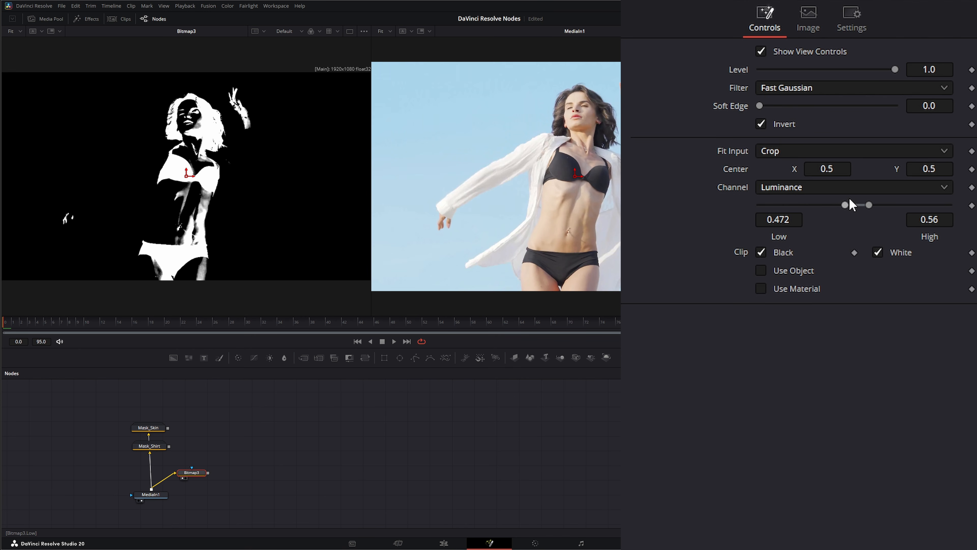
{"action": "left_click_drag", "start_coordinate": [850, 204], "coordinate": [830, 208]}
{"action": "left_click_drag", "start_coordinate": [363, 322], "coordinate": [98, 333]}
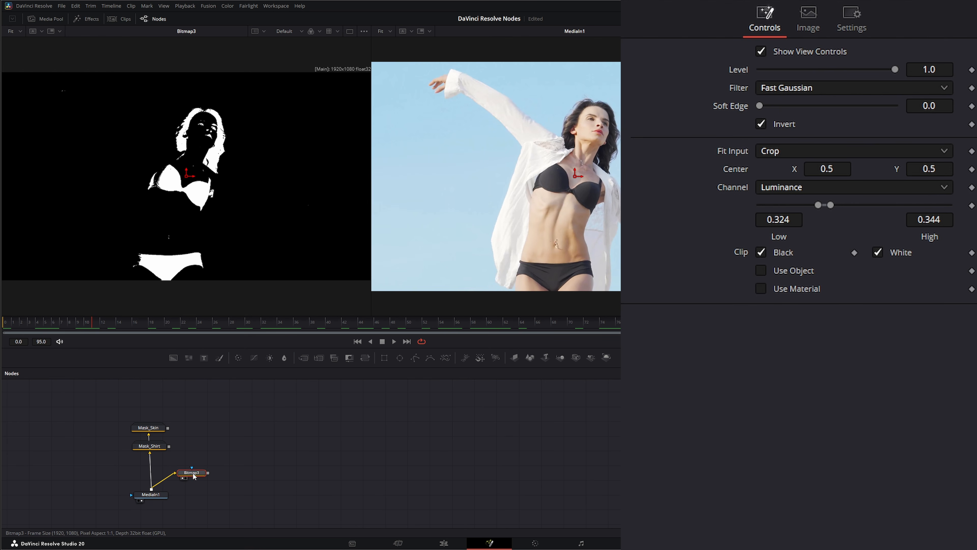
Rename the luminance Bitmap node as Mask_Dark and place it between Mask_Shirt and MediaIn1.
{"action": "left_click_drag", "start_coordinate": [193, 475], "coordinate": [201, 463]}
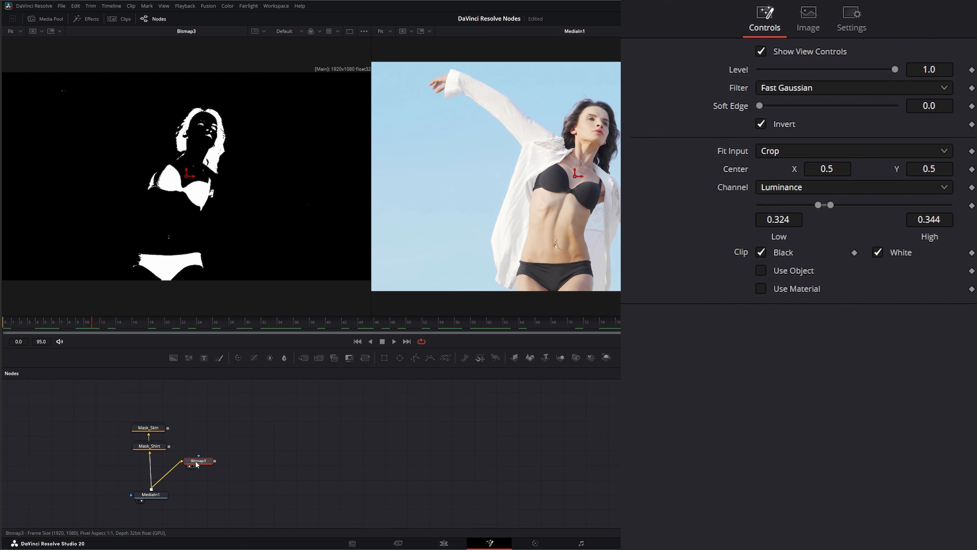
{"action": "key", "text": "F2"}
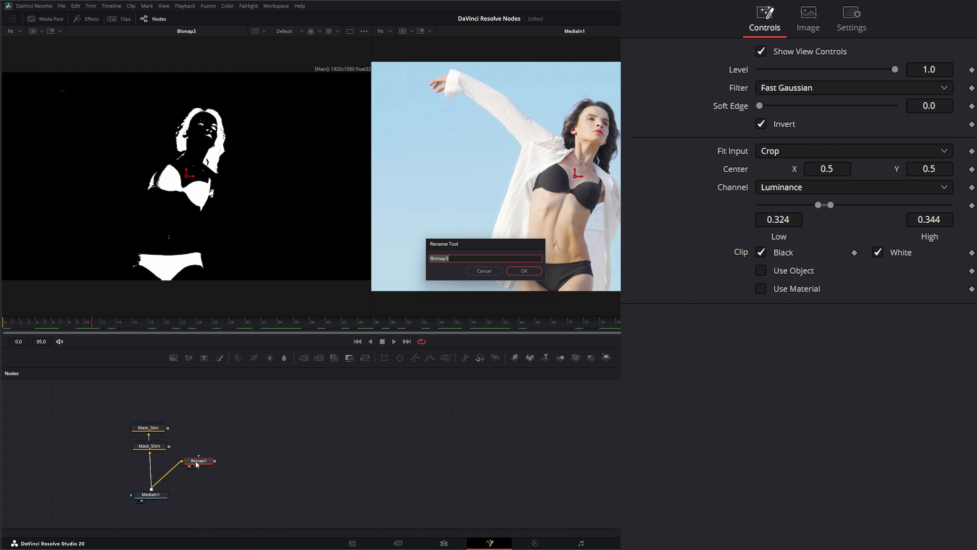
{"action": "type", "text": "Mask_Dark"}
{"action": "key", "text": "Return"}
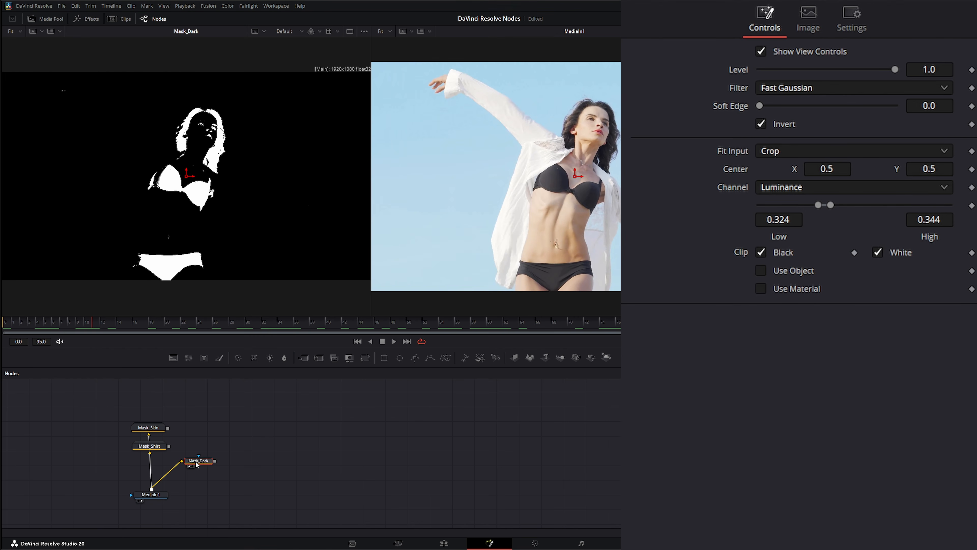
{"action": "left_click_drag", "start_coordinate": [196, 464], "coordinate": [148, 466]}
{"action": "left_click", "coordinate": [191, 472]}
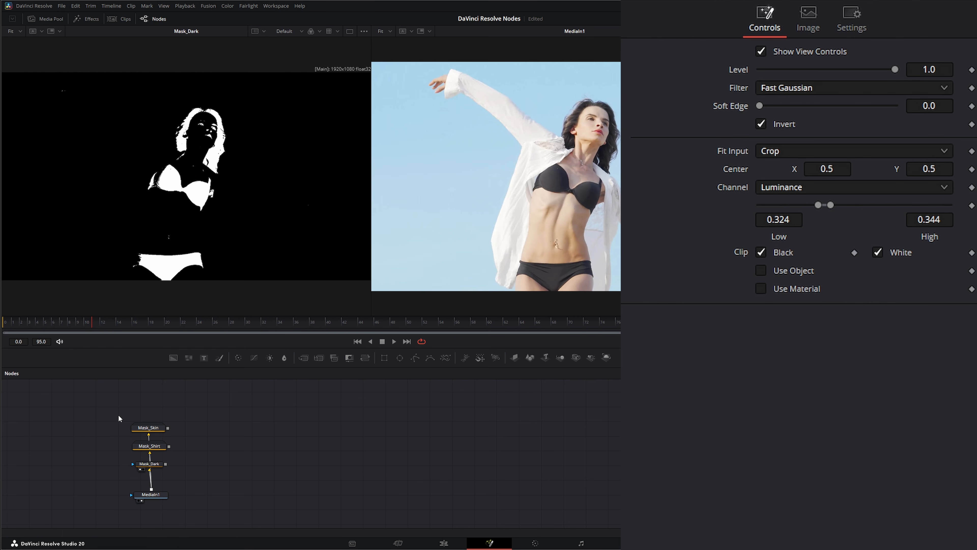
{"action": "left_click_drag", "start_coordinate": [119, 416], "coordinate": [184, 475]}
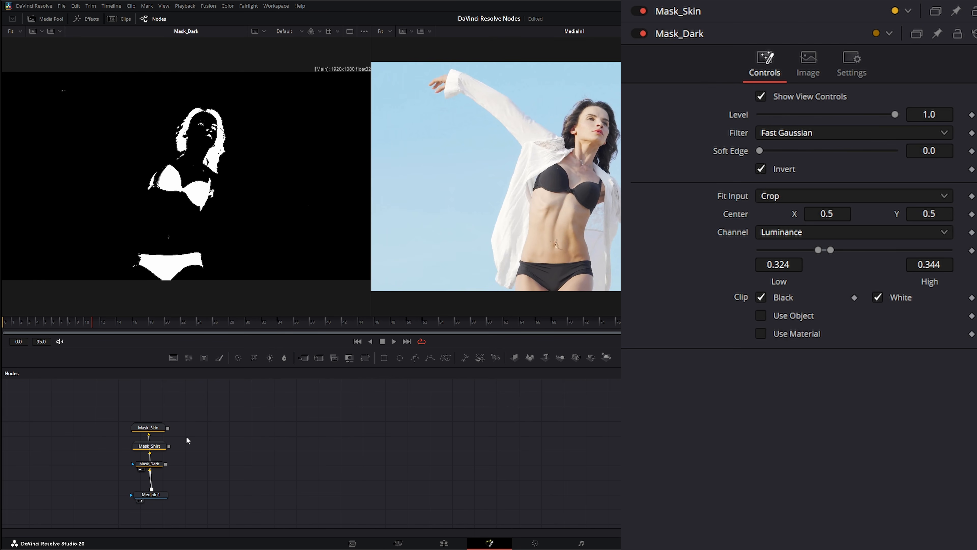
{"action": "left_click_drag", "start_coordinate": [119, 414], "coordinate": [189, 482]}
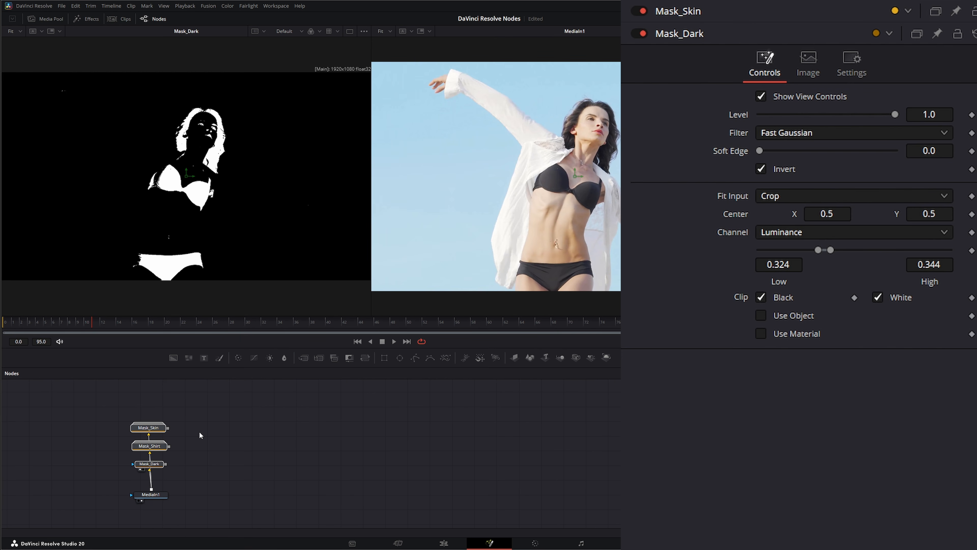
{"action": "left_click", "coordinate": [145, 430]}
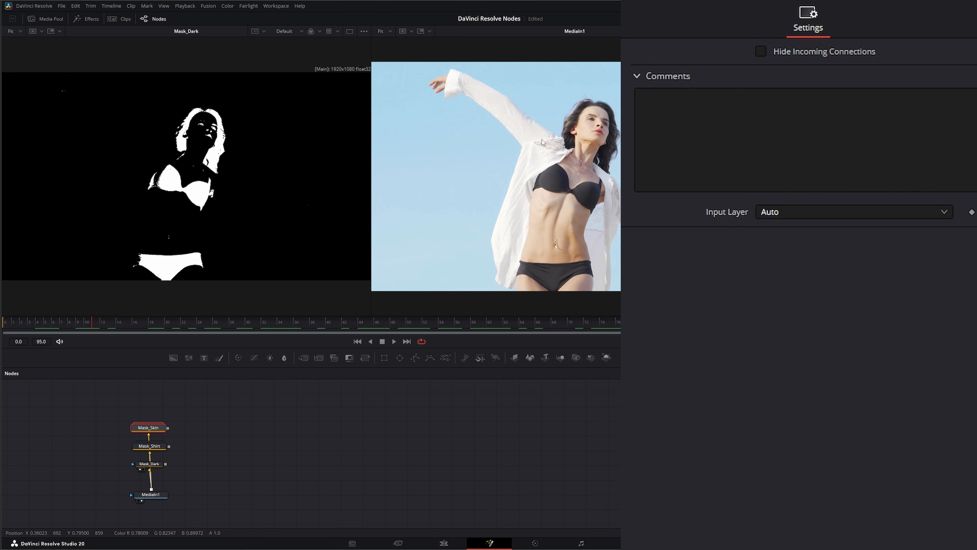
{"action": "left_click", "coordinate": [269, 430]}
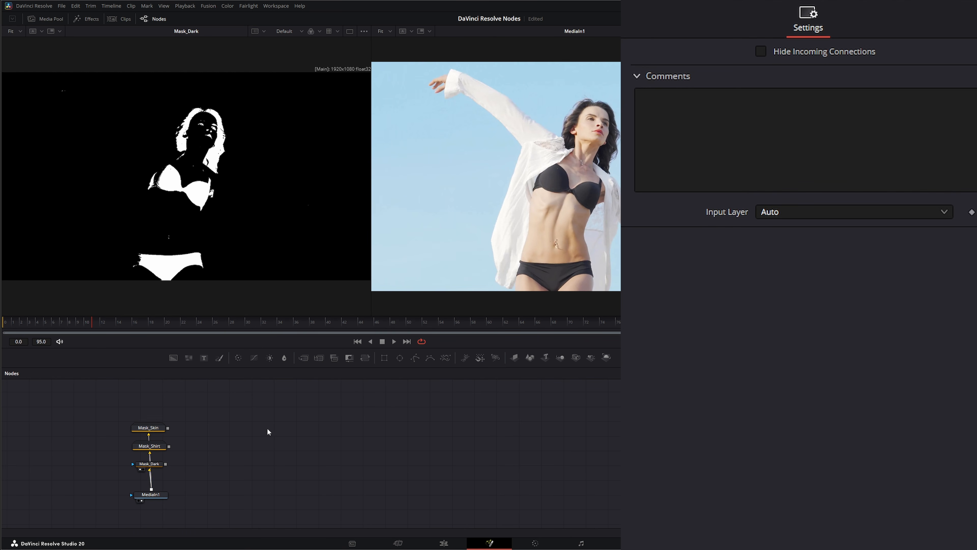
{"action": "left_click", "coordinate": [155, 430]}
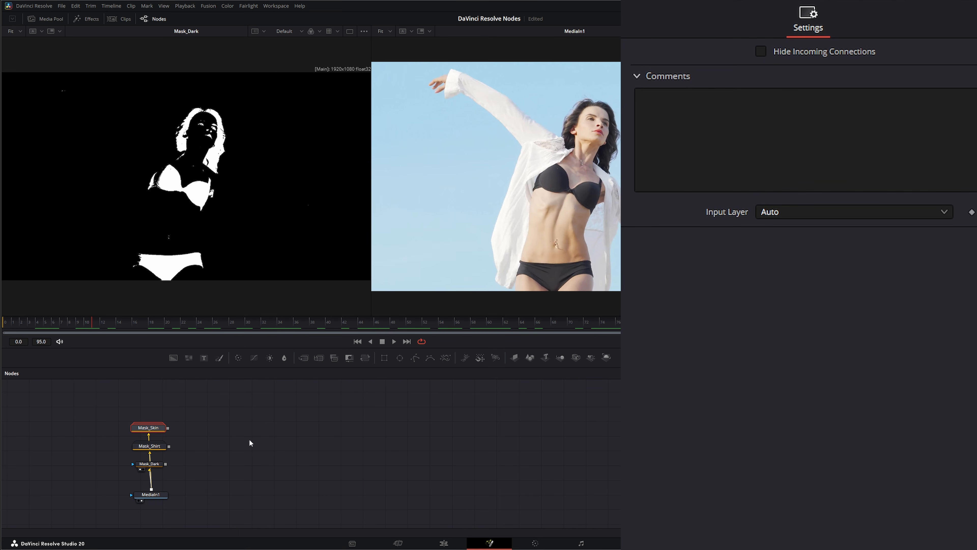
{"action": "left_click", "coordinate": [237, 433]}
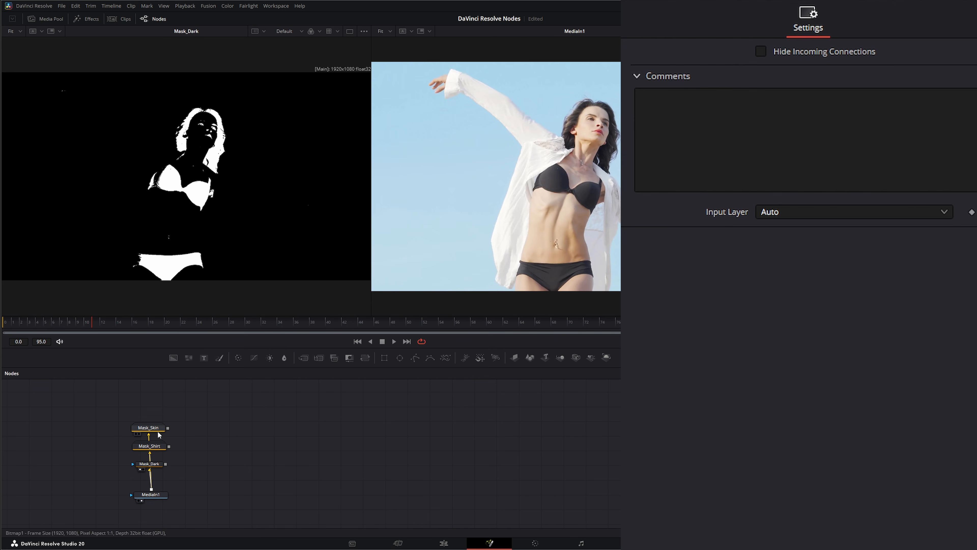
{"action": "left_click", "coordinate": [148, 428]}
Make three copies of MediaIn1 beside the masks, masked respectively by Mask_Skin, Mask_Shirt and Mask_Dark.
{"action": "left_click", "coordinate": [137, 497]}
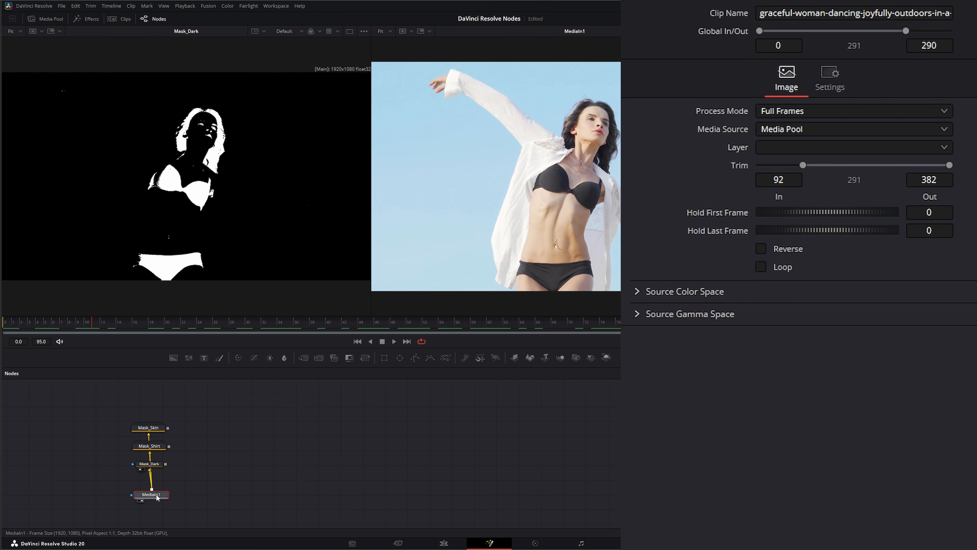
{"action": "left_click", "coordinate": [244, 446]}
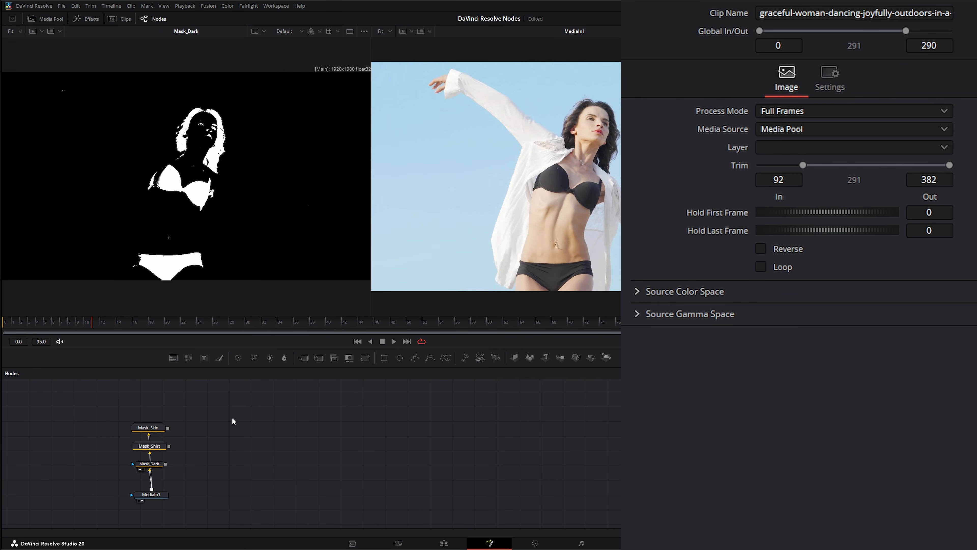
{"action": "key", "text": "ctrl+v"}
{"action": "left_click", "coordinate": [230, 473]}
{"action": "key", "text": "ctrl+v"}
{"action": "left_click_drag", "start_coordinate": [235, 417], "coordinate": [186, 446]}
{"action": "left_click_drag", "start_coordinate": [231, 473], "coordinate": [188, 462]}
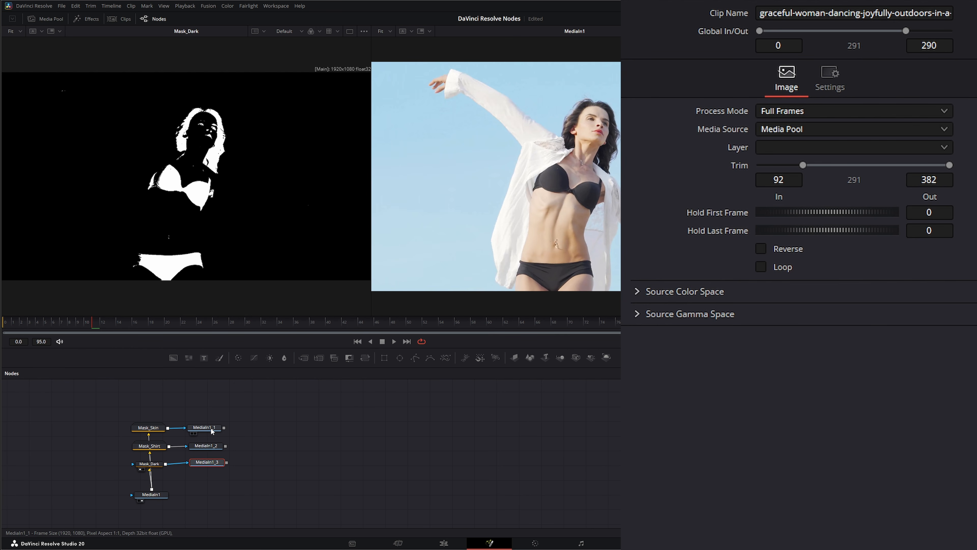
Display the skin, shirt and dark-area MediaIn copies in turn in the first viewer to check their cutouts.
{"action": "key", "text": "1"}
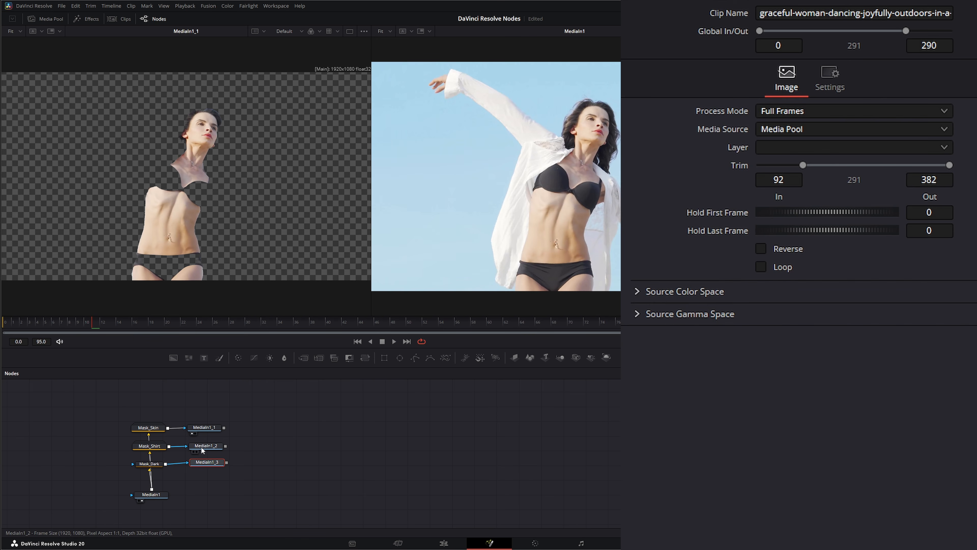
{"action": "left_click_drag", "start_coordinate": [205, 445], "coordinate": [173, 163]}
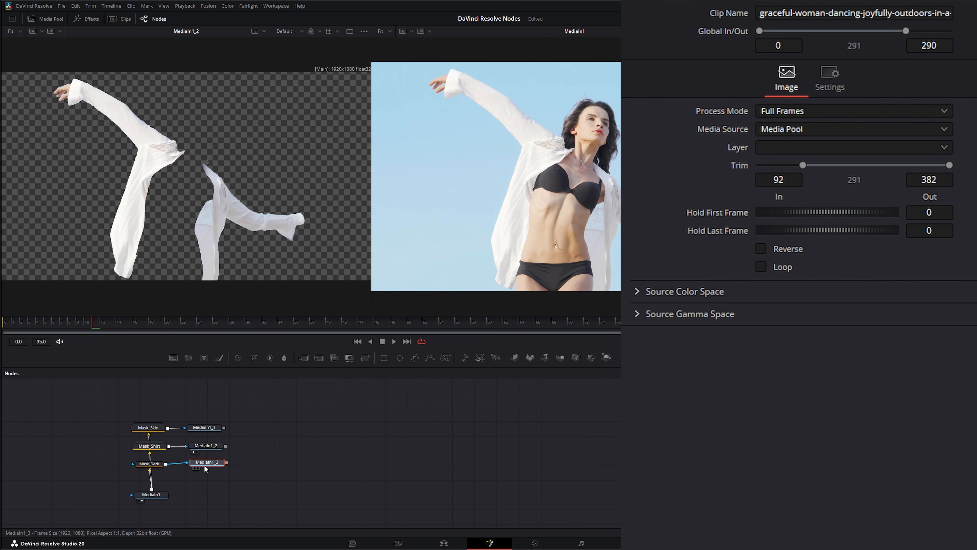
{"action": "key", "text": "1"}
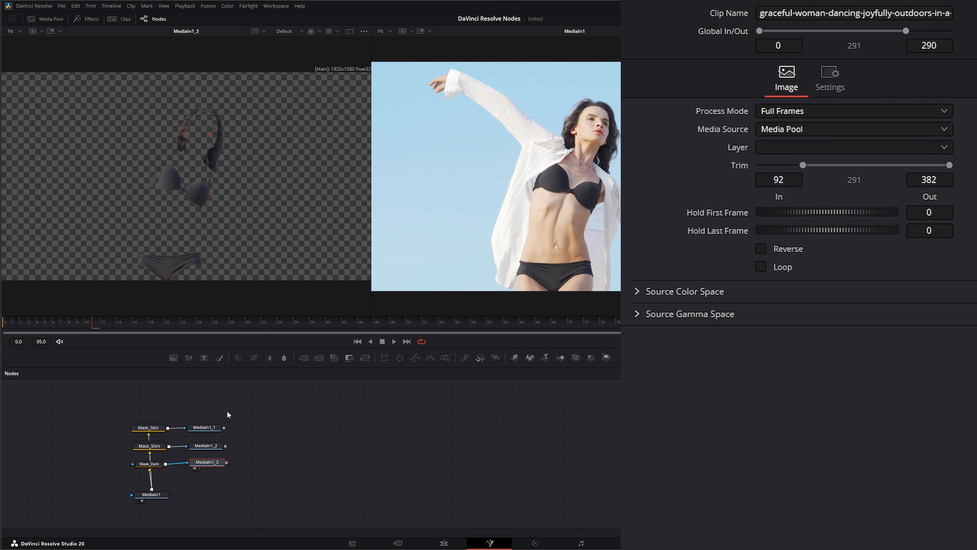
{"action": "left_click", "coordinate": [152, 496]}
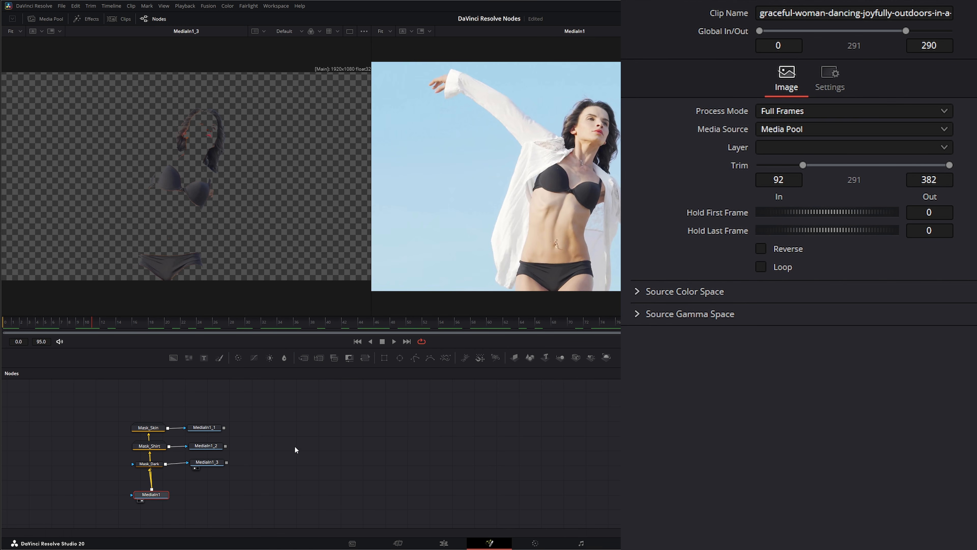
{"action": "left_click", "coordinate": [295, 449]}
Add an Optical Flow node after the skin-masked MediaIn1_1 and display it in the first viewer.
{"action": "left_click_drag", "start_coordinate": [204, 428], "coordinate": [206, 428]}
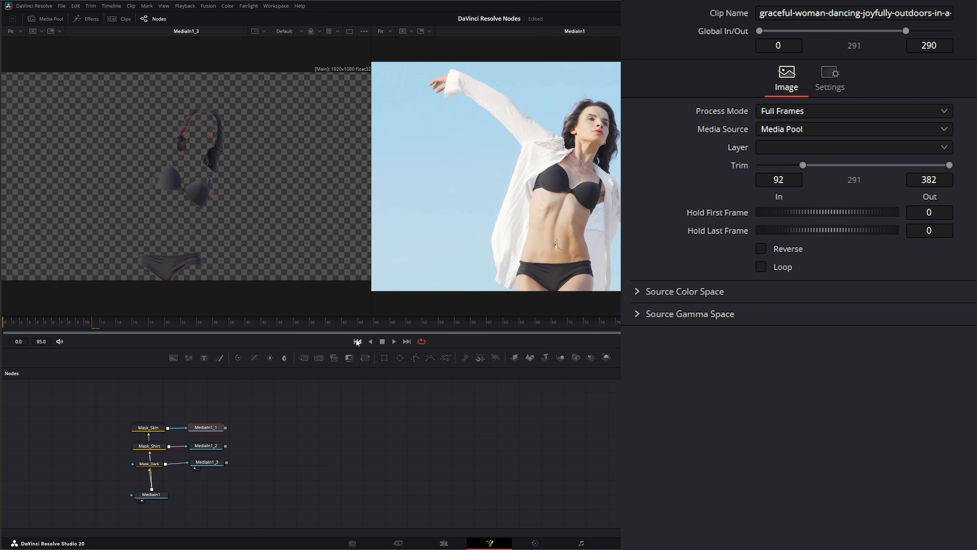
{"action": "left_click", "coordinate": [260, 435]}
{"action": "left_click", "coordinate": [218, 430]}
{"action": "key", "text": "shift+space"}
{"action": "type", "text": "opti"}
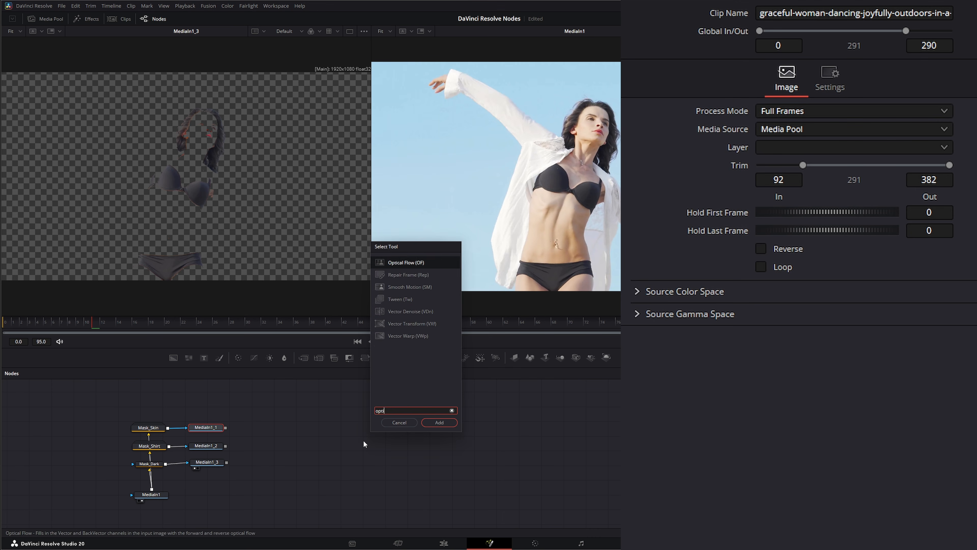
{"action": "key", "text": "Return"}
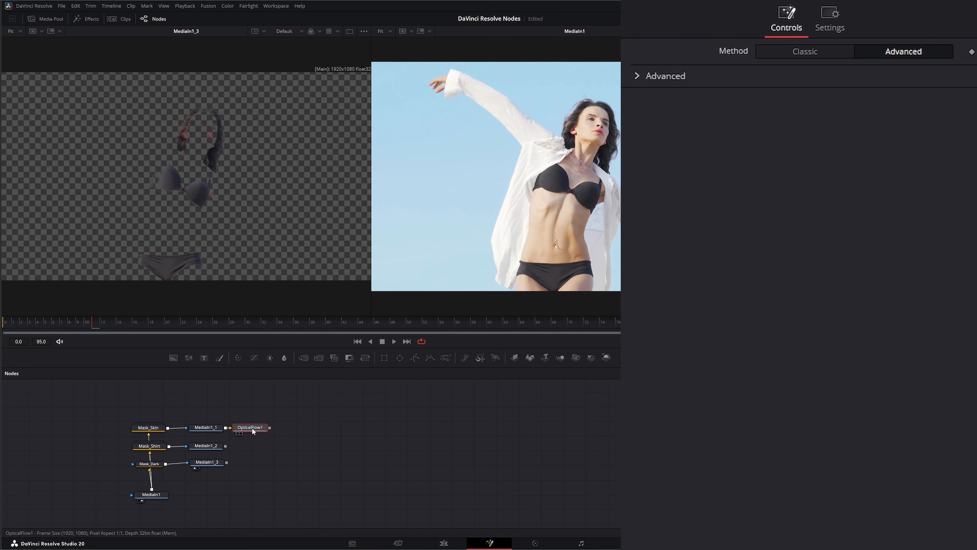
{"action": "left_click_drag", "start_coordinate": [252, 428], "coordinate": [254, 260]}
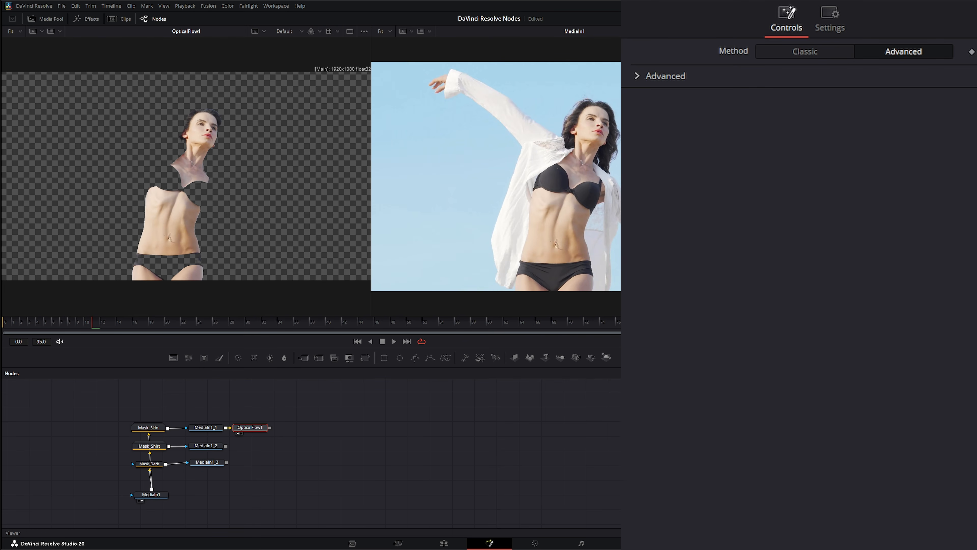
Switch to a single-viewer layout and display the Optical Flow node in it.
{"action": "left_click", "coordinate": [757, 31]}
{"action": "right_click", "coordinate": [406, 231]}
{"action": "left_click", "coordinate": [313, 259]}
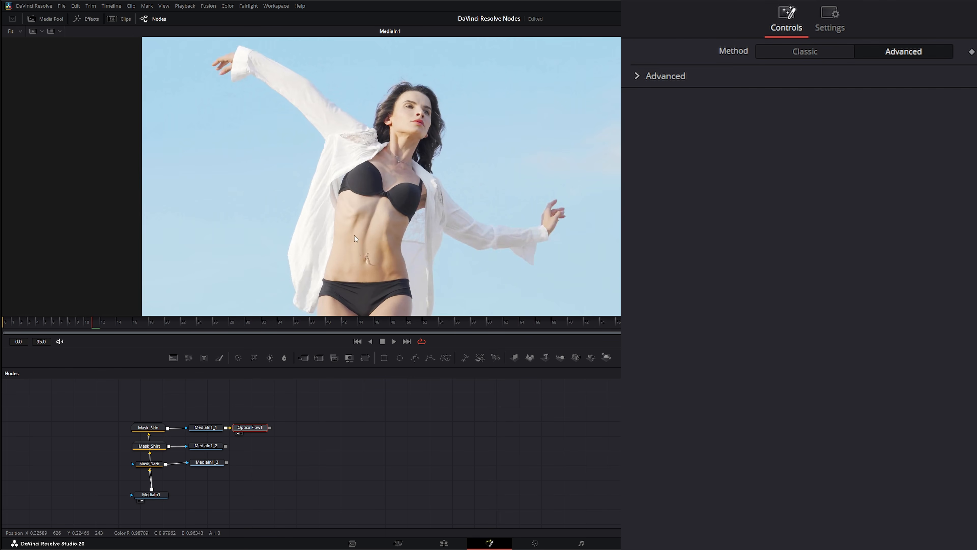
{"action": "left_click_drag", "start_coordinate": [367, 236], "coordinate": [254, 240]}
{"action": "left_click_drag", "start_coordinate": [259, 425], "coordinate": [188, 208]}
Examine the Optical Flow's Vectors channel along the clip, and return the viewer to the Color channel.
{"action": "right_click", "coordinate": [183, 200]}
{"action": "mouse_move", "coordinate": [208, 214]}
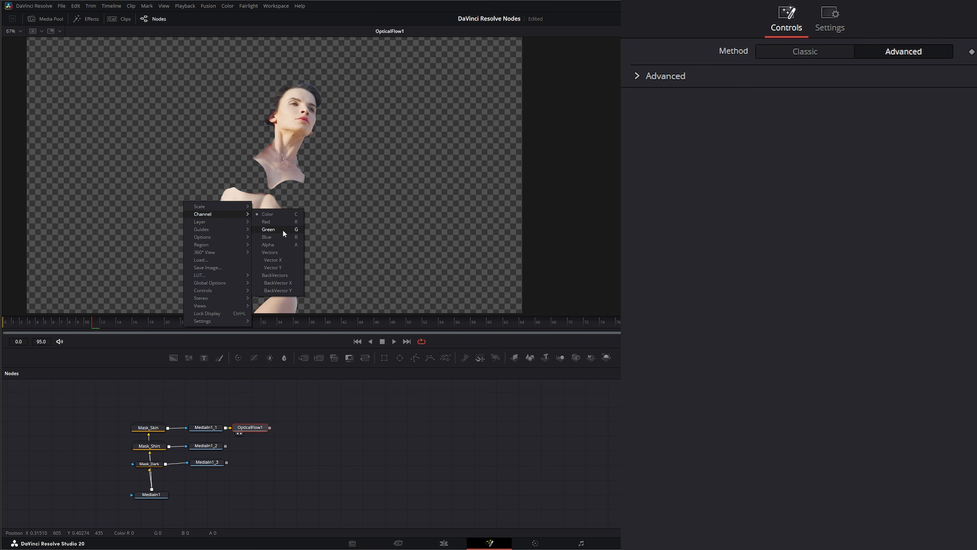
{"action": "left_click", "coordinate": [282, 250]}
{"action": "left_click", "coordinate": [68, 324]}
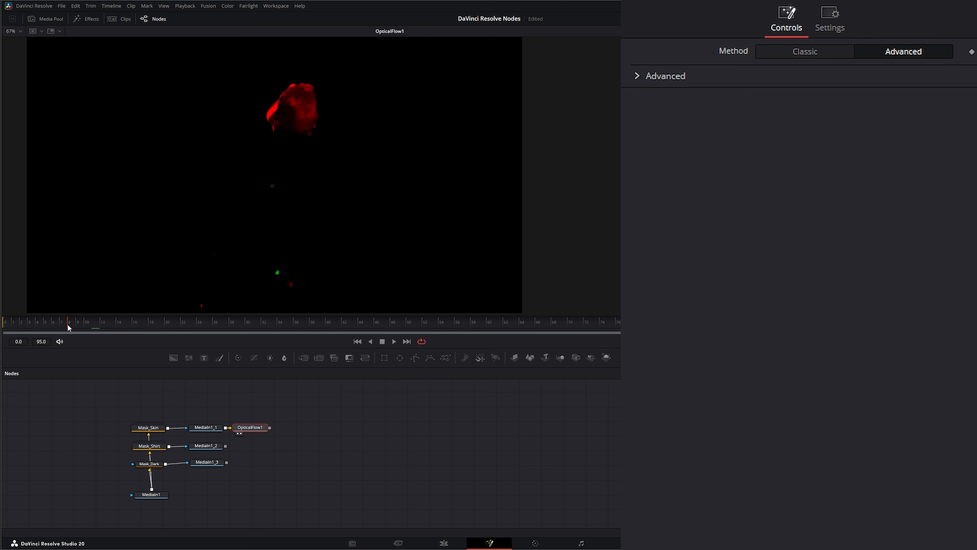
{"action": "left_click_drag", "start_coordinate": [197, 318], "coordinate": [4, 323]}
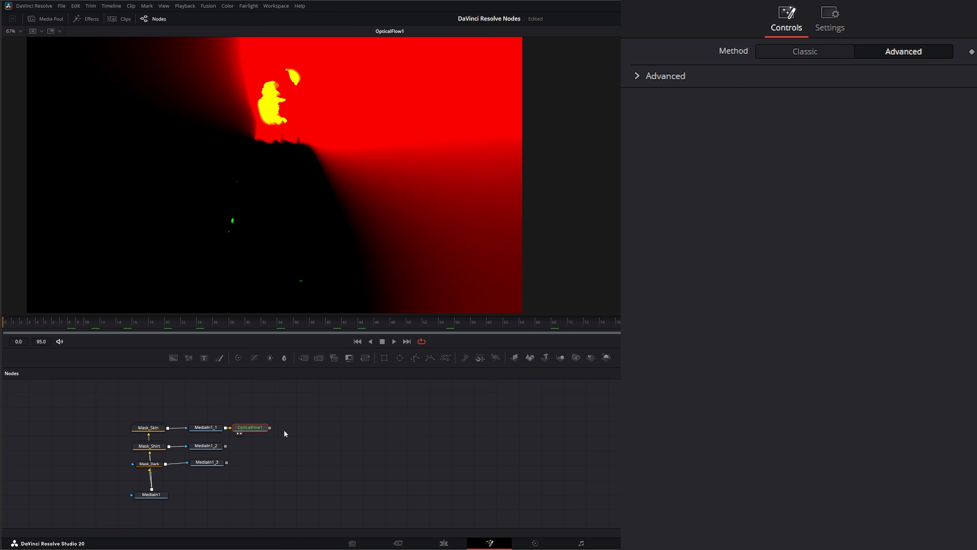
{"action": "right_click", "coordinate": [227, 252]}
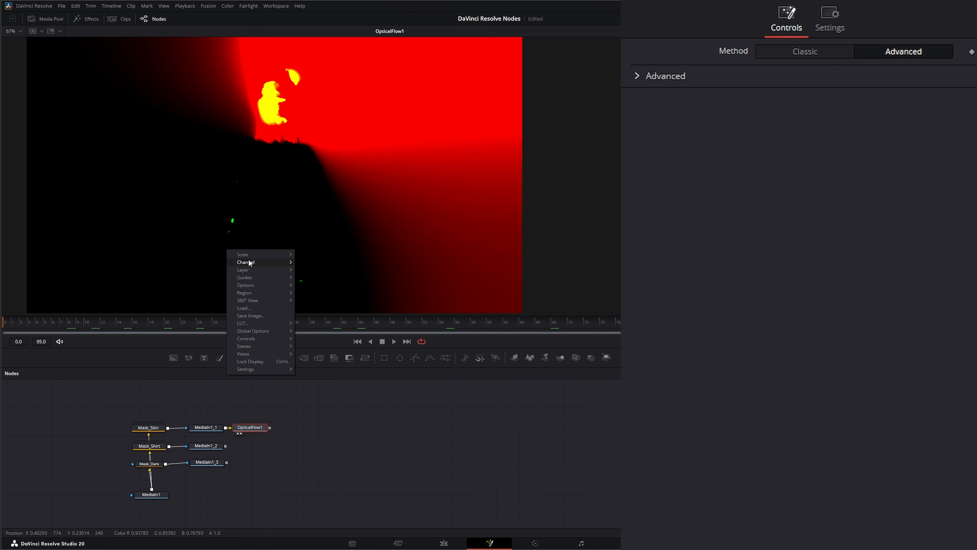
{"action": "mouse_move", "coordinate": [248, 261]}
{"action": "left_click", "coordinate": [315, 263]}
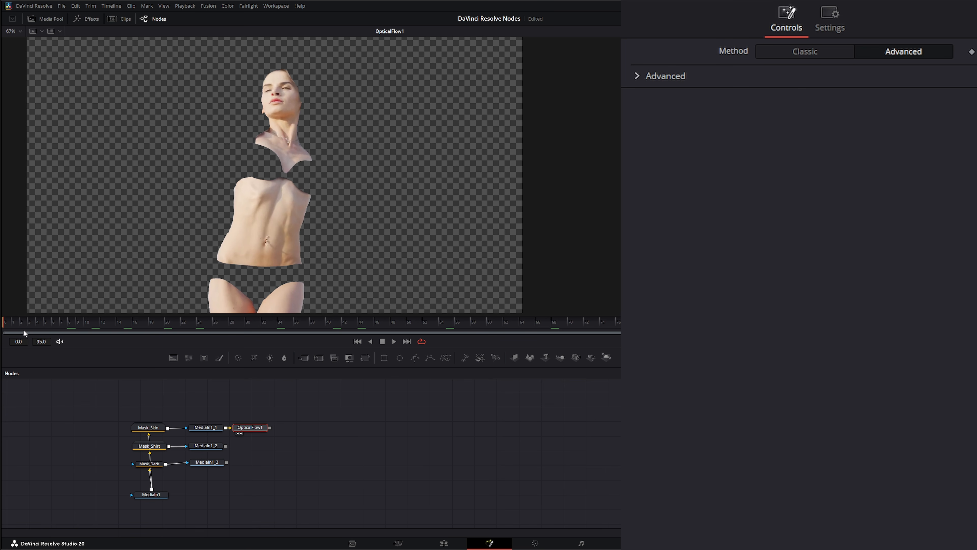
Move the Optical Flow node slightly away from MediaIn1_1 and add a Vector Transform node after it.
{"action": "left_click_drag", "start_coordinate": [252, 430], "coordinate": [262, 430]}
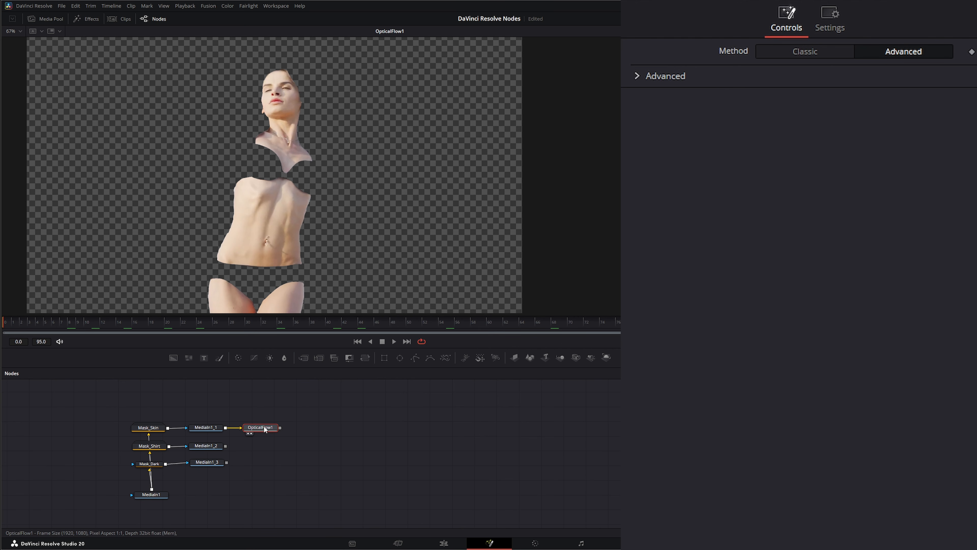
{"action": "key", "text": "shift+space"}
{"action": "type", "text": "vect"}
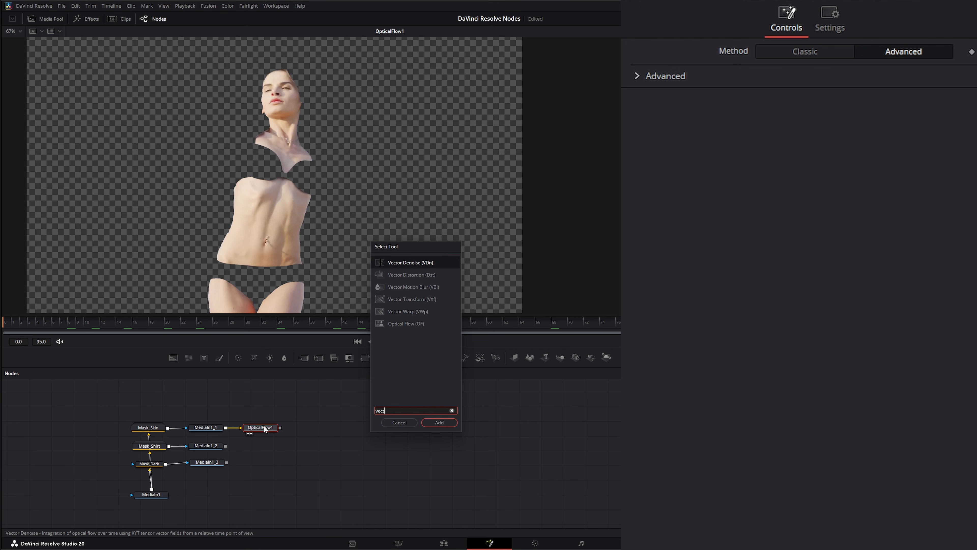
{"action": "left_click", "coordinate": [414, 299]}
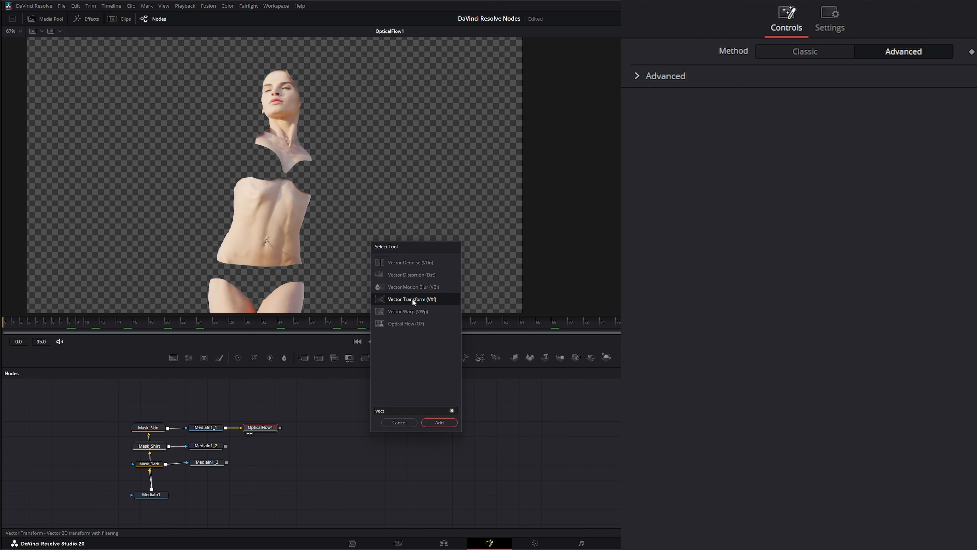
{"action": "left_click", "coordinate": [439, 422]}
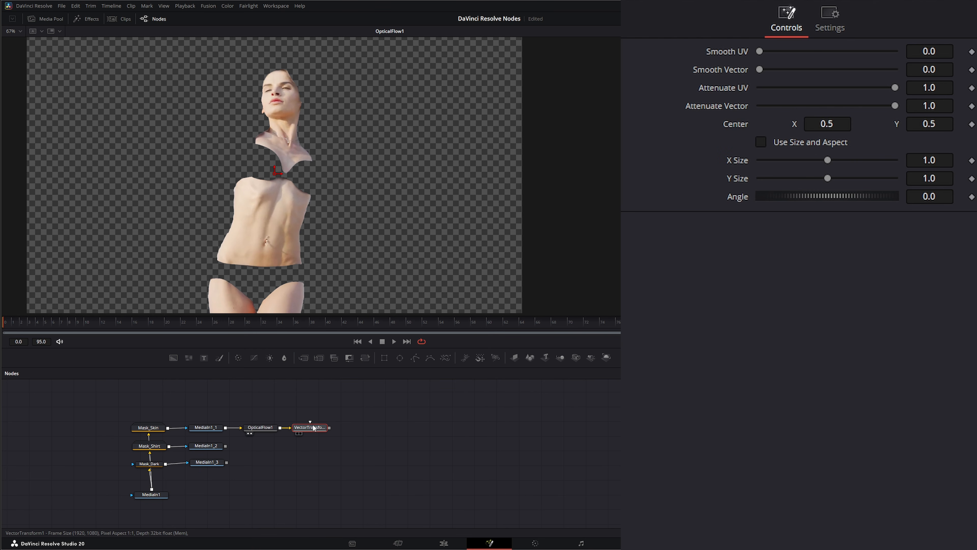
Add a Vector Warp node after the Vector Transform node and set its operation to Generate Warp.
{"action": "key", "text": "shift+space"}
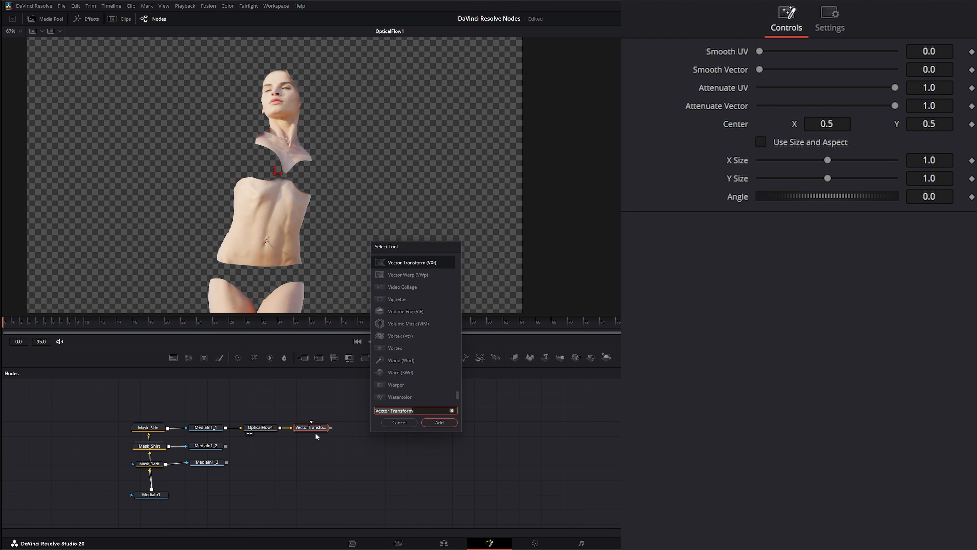
{"action": "type", "text": "vector wa"}
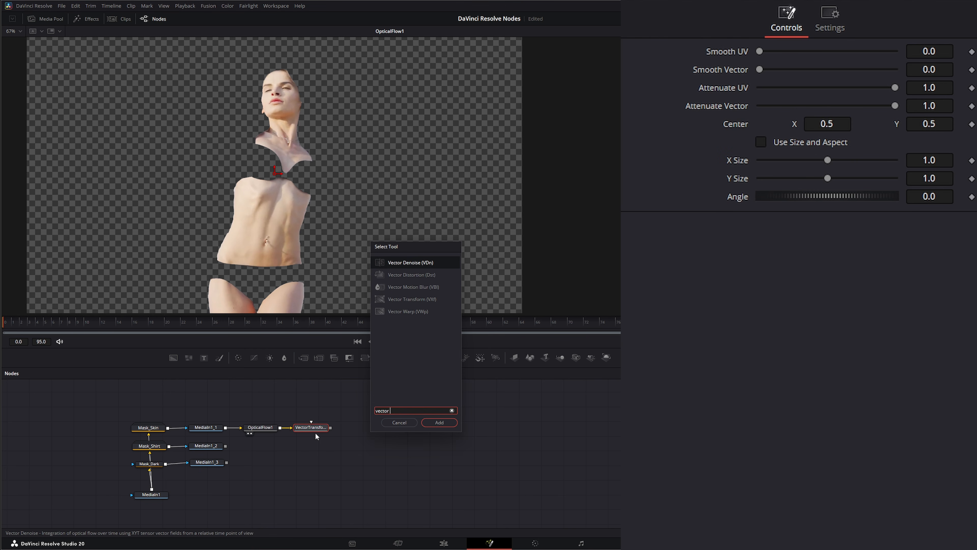
{"action": "key", "text": "Return"}
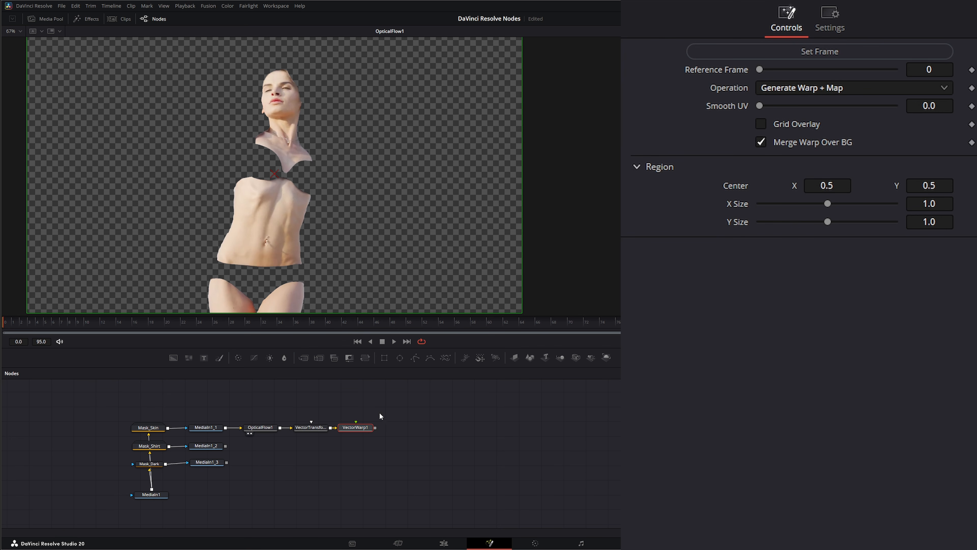
{"action": "left_click", "coordinate": [820, 89]}
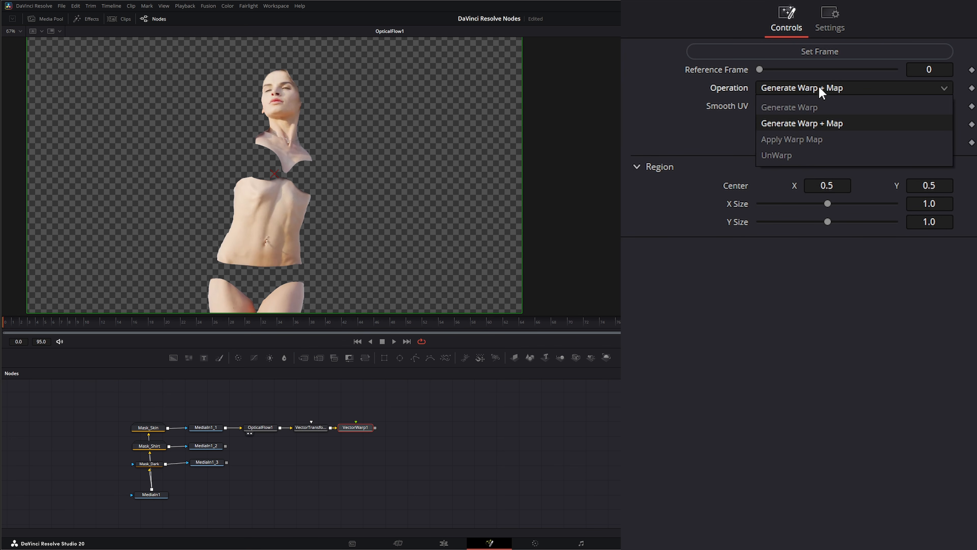
{"action": "left_click", "coordinate": [821, 107]}
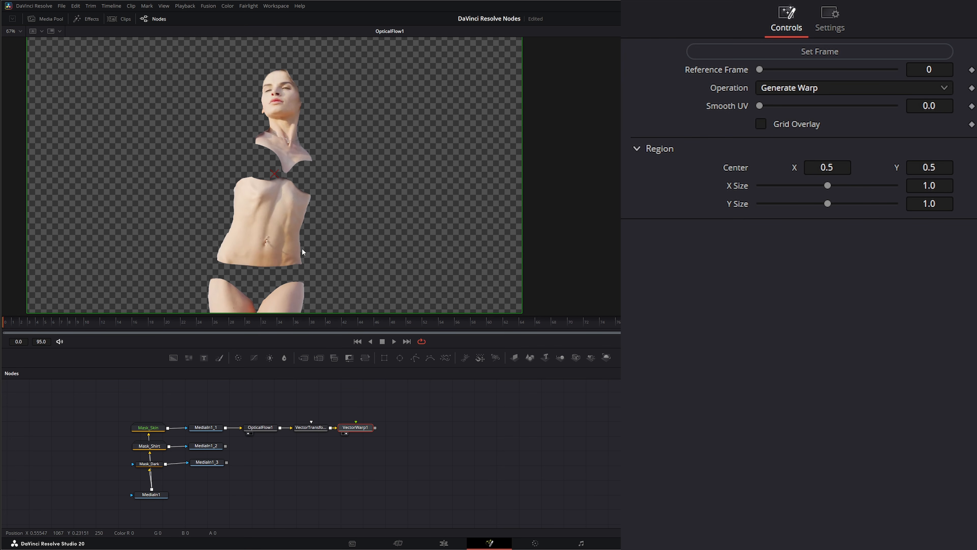
Display the Vector Warp node in the viewer and check which channels it offers.
{"action": "key", "text": "1"}
{"action": "right_click", "coordinate": [192, 147]}
{"action": "mouse_move", "coordinate": [210, 160]}
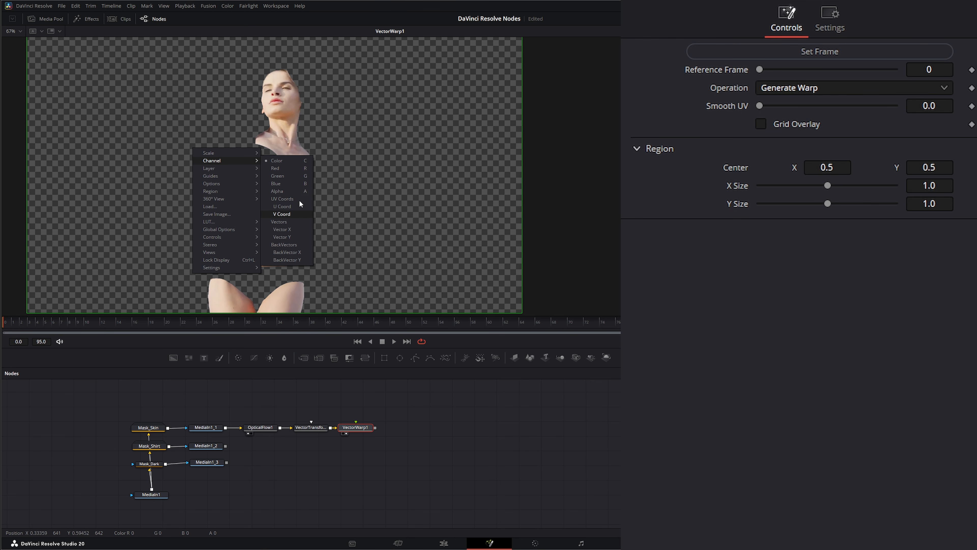
{"action": "left_click", "coordinate": [410, 398]}
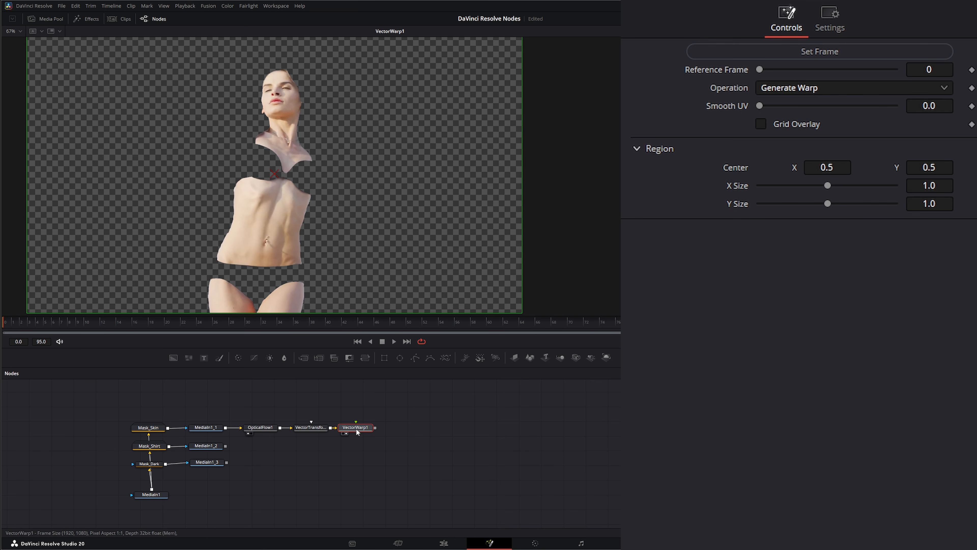
Add a second Vector Transform node after the Vector Warp node.
{"action": "key", "text": "shift+space"}
{"action": "type", "text": "vector w"}
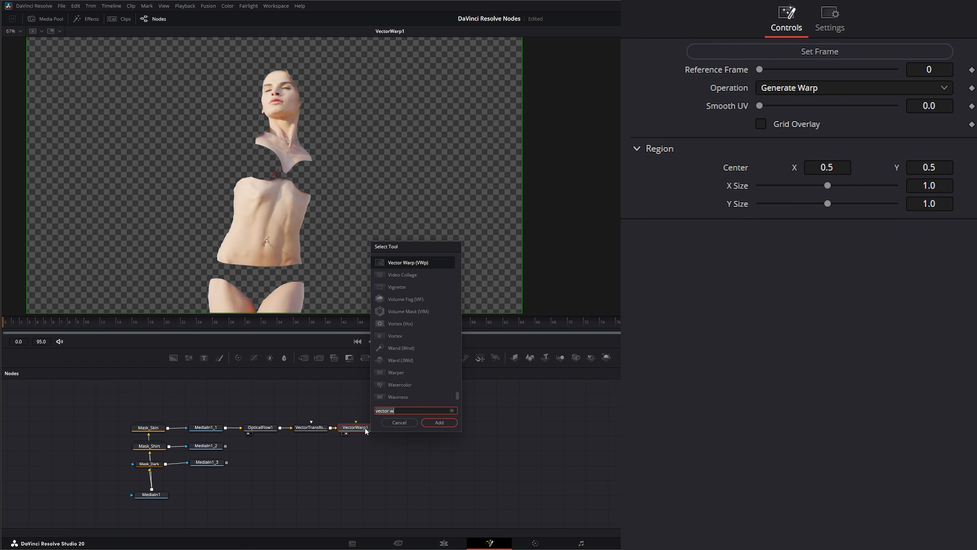
{"action": "key", "text": "BackSpace"}
{"action": "key", "text": "BackSpace"}
{"action": "key", "text": "BackSpace"}
{"action": "key", "text": "BackSpace"}
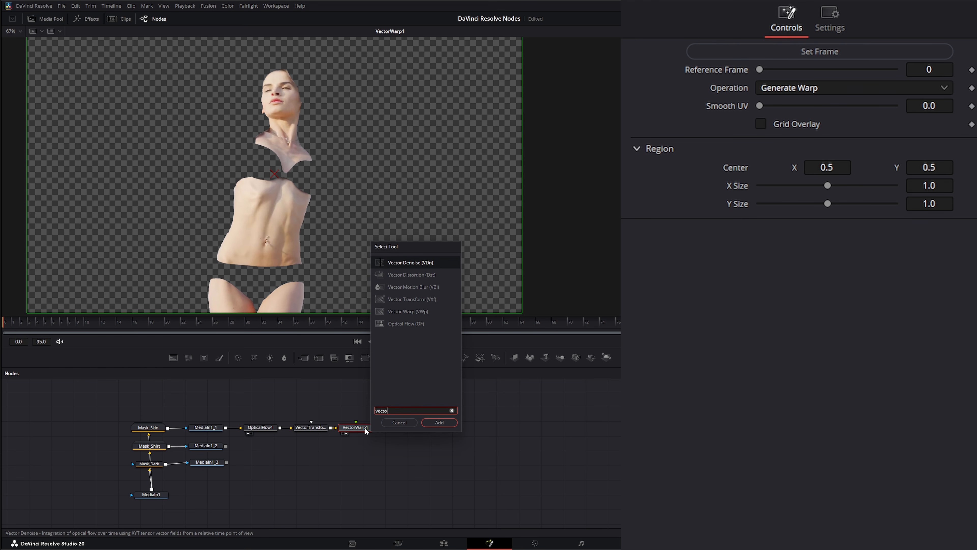
{"action": "type", "text": "o"}
{"action": "left_click", "coordinate": [417, 299]}
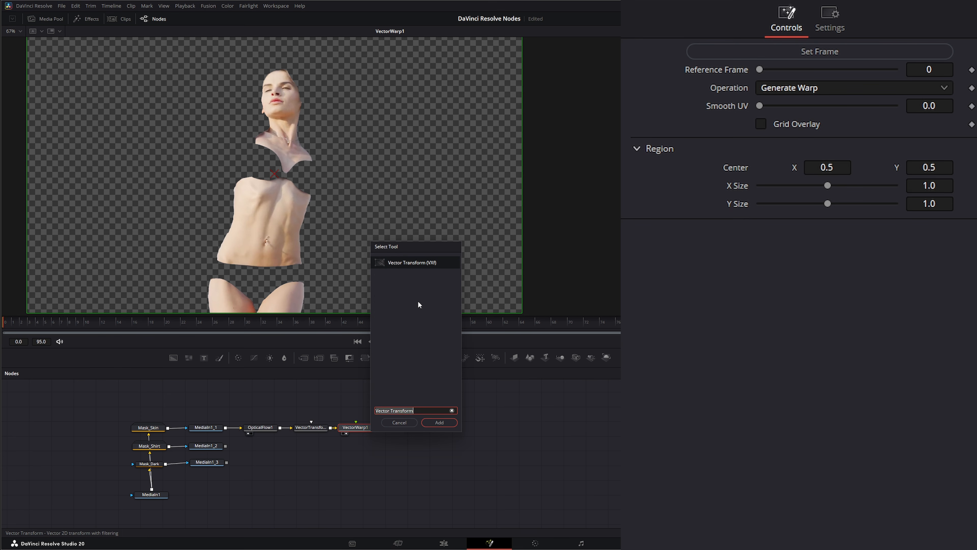
{"action": "left_click", "coordinate": [448, 425]}
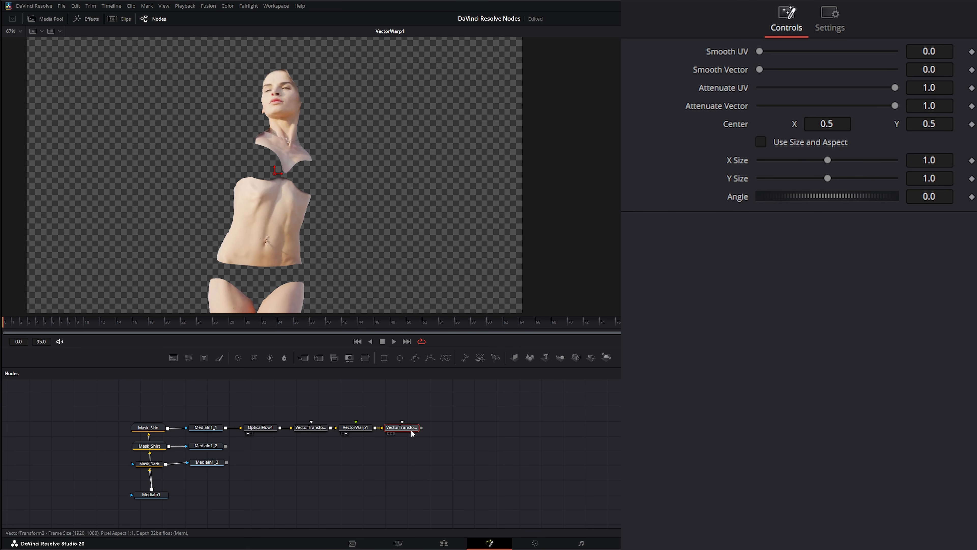
Add a second Vector Warp at the chain's end, with operation Apply Warp Map and Merge Warp Over BG disabled.
{"action": "left_click_drag", "start_coordinate": [406, 431], "coordinate": [408, 431]}
{"action": "key", "text": "shift+space"}
{"action": "type", "text": "vec"}
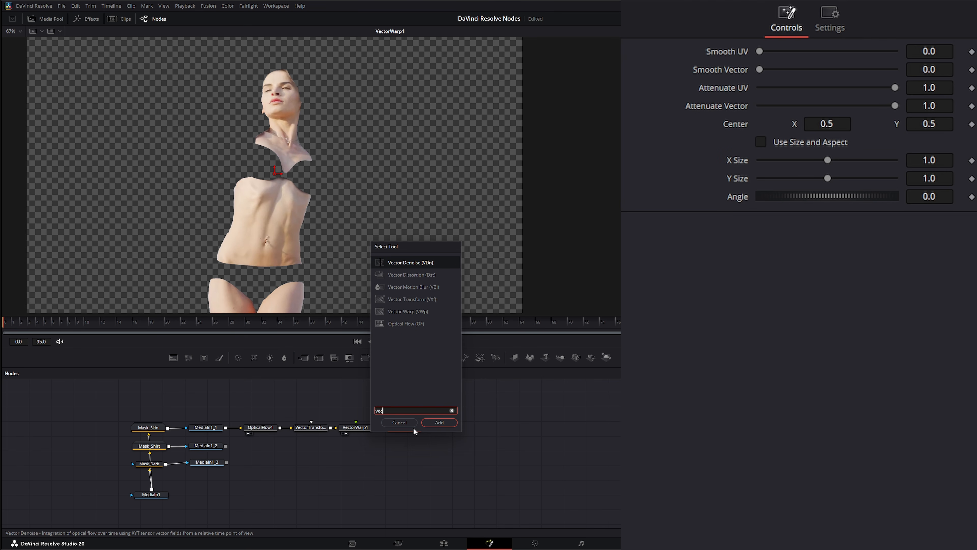
{"action": "type", "text": "tor w"}
{"action": "key", "text": "Return"}
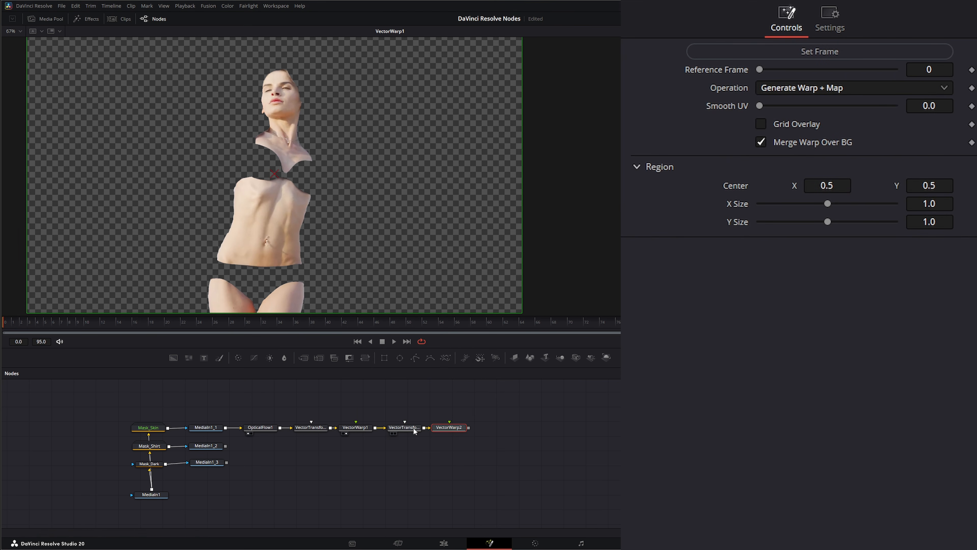
{"action": "left_click", "coordinate": [781, 90]}
{"action": "left_click", "coordinate": [804, 140]}
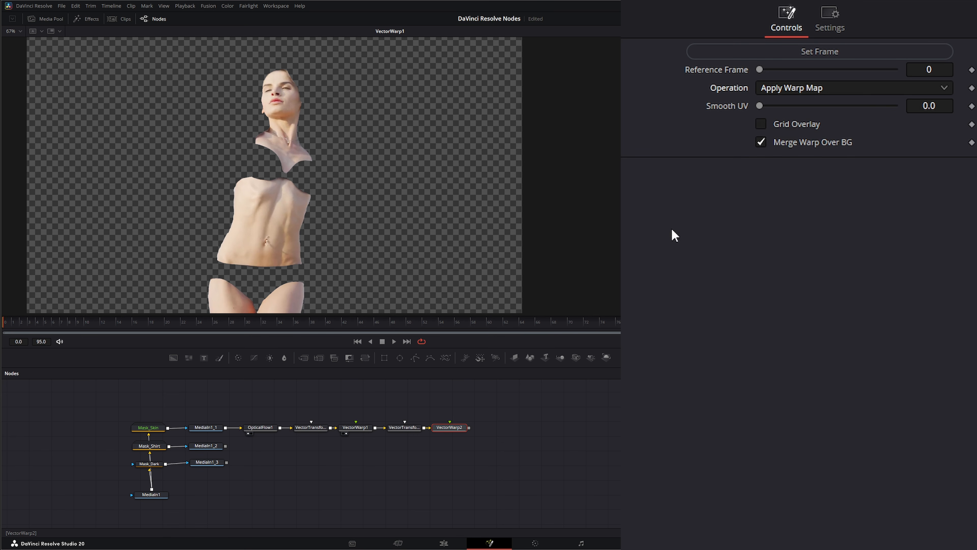
{"action": "left_click", "coordinate": [764, 148]}
Display the smoke clip MediaIn3 in the viewer and move its node away from MediaIn2, above the vector node chain.
{"action": "left_click_drag", "start_coordinate": [496, 421], "coordinate": [431, 420]}
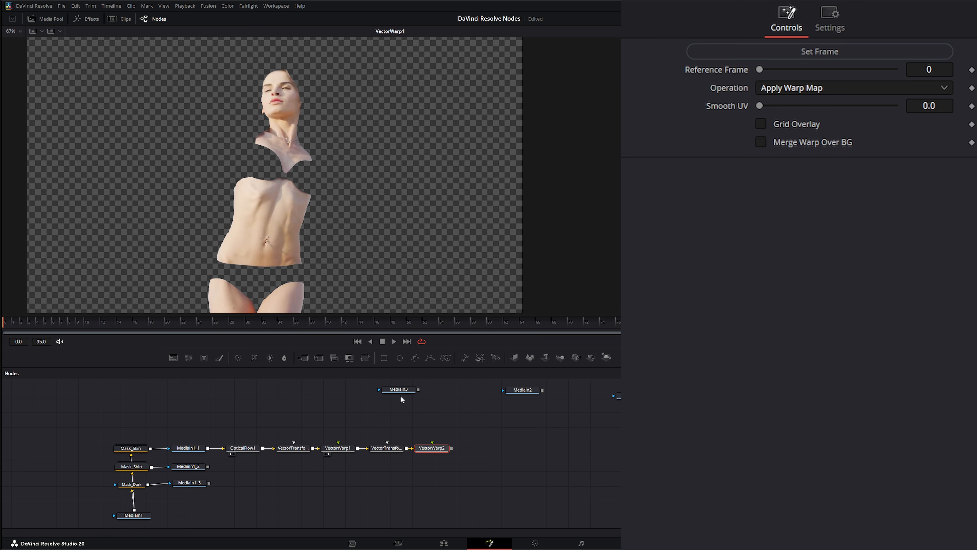
{"action": "left_click", "coordinate": [408, 397]}
{"action": "key", "text": "1"}
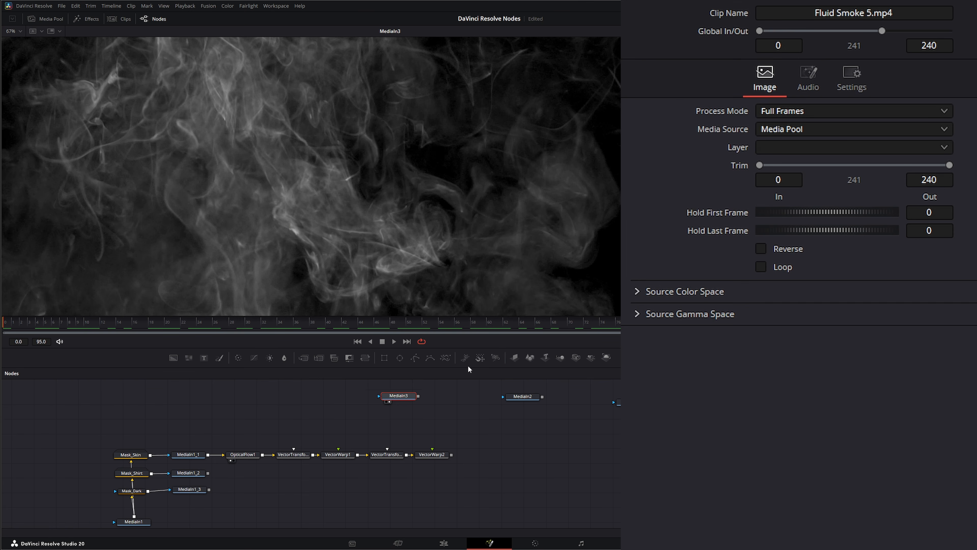
{"action": "left_click_drag", "start_coordinate": [404, 397], "coordinate": [343, 399]}
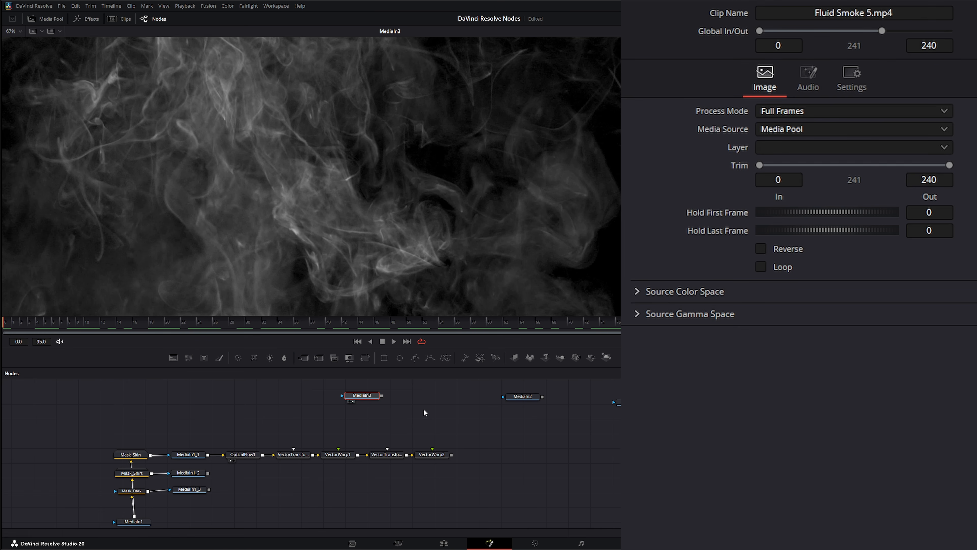
Add a Luma Keyer node after MediaIn3 and display it in the viewer.
{"action": "left_click_drag", "start_coordinate": [423, 409], "coordinate": [358, 405]}
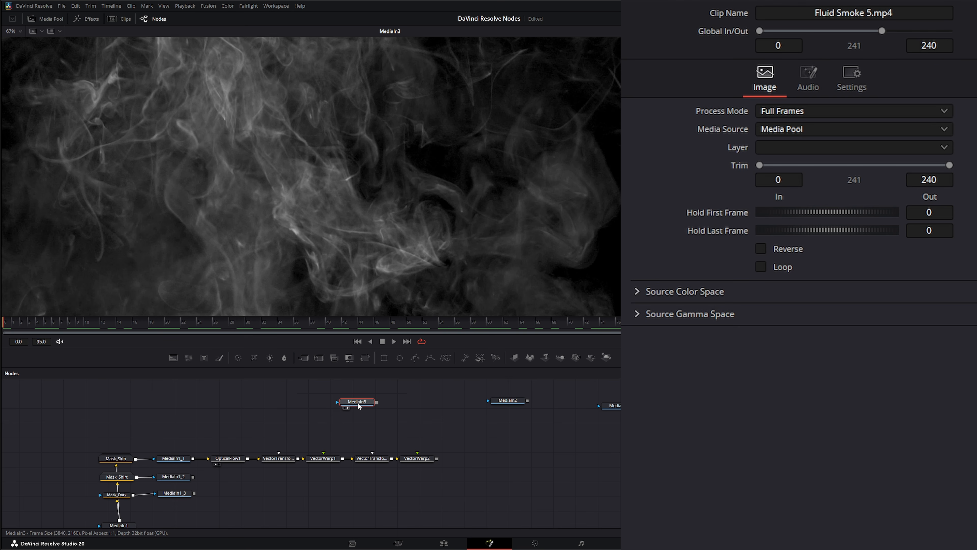
{"action": "key", "text": "shift+space"}
{"action": "type", "text": "lum"}
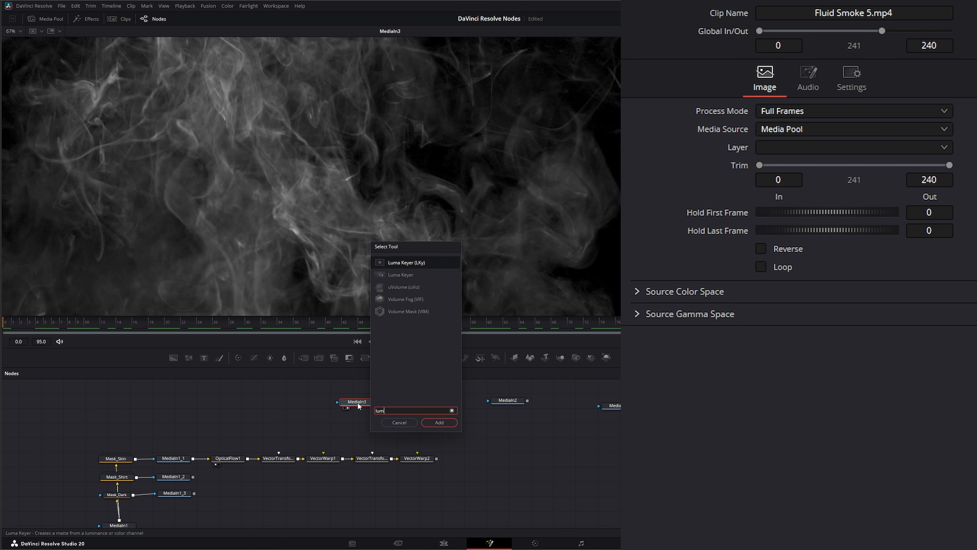
{"action": "key", "text": "Return"}
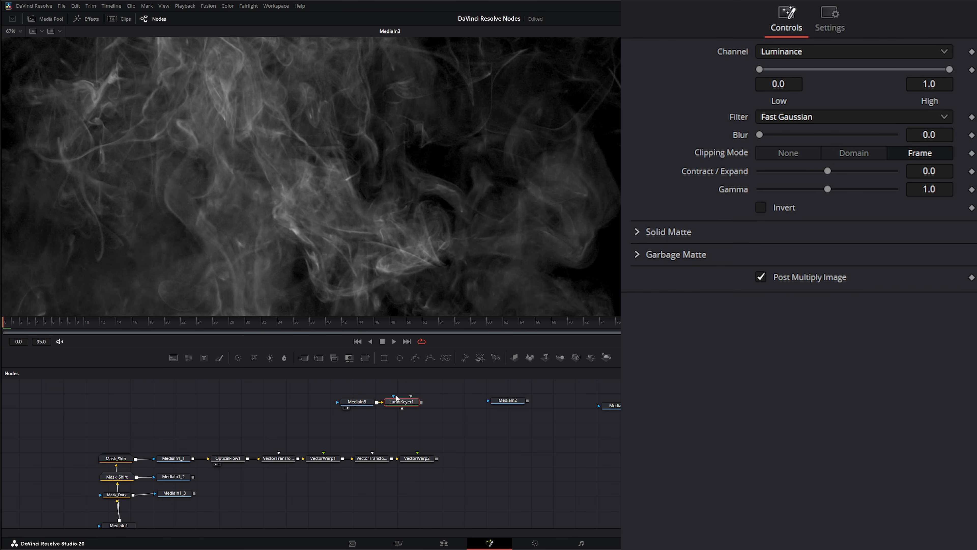
{"action": "left_click_drag", "start_coordinate": [406, 404], "coordinate": [353, 254]}
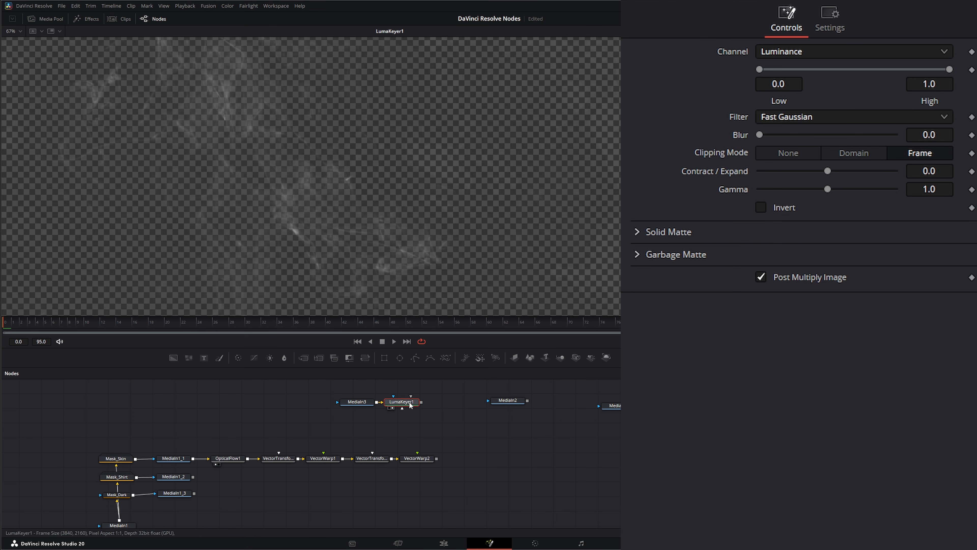
Add a Background node feeding a Merge node, connect the Luma Keyer as the Merge's foreground, and view the Merge.
{"action": "left_click", "coordinate": [436, 415]}
{"action": "left_click_drag", "start_coordinate": [173, 358], "coordinate": [357, 423]}
{"action": "left_click_drag", "start_coordinate": [308, 356], "coordinate": [406, 423]}
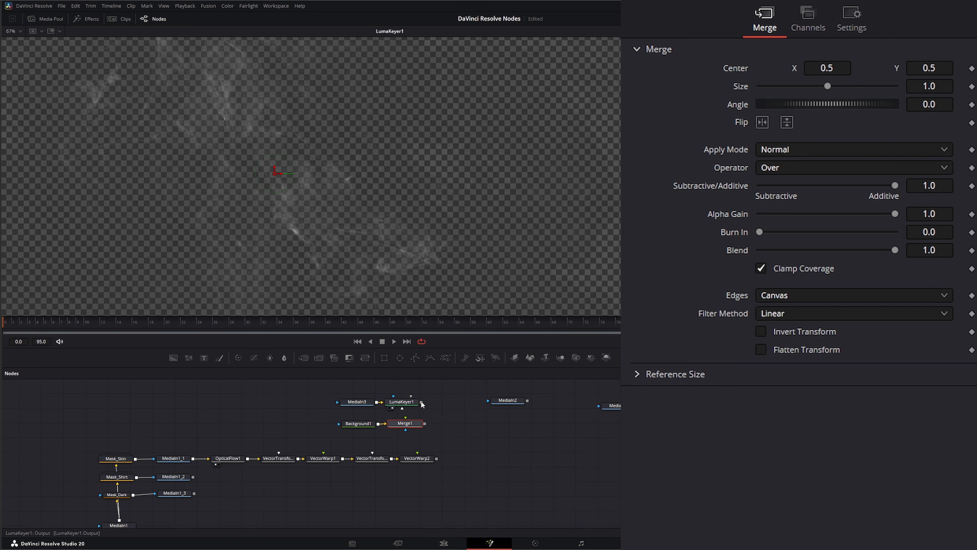
{"action": "left_click_drag", "start_coordinate": [422, 403], "coordinate": [380, 262]}
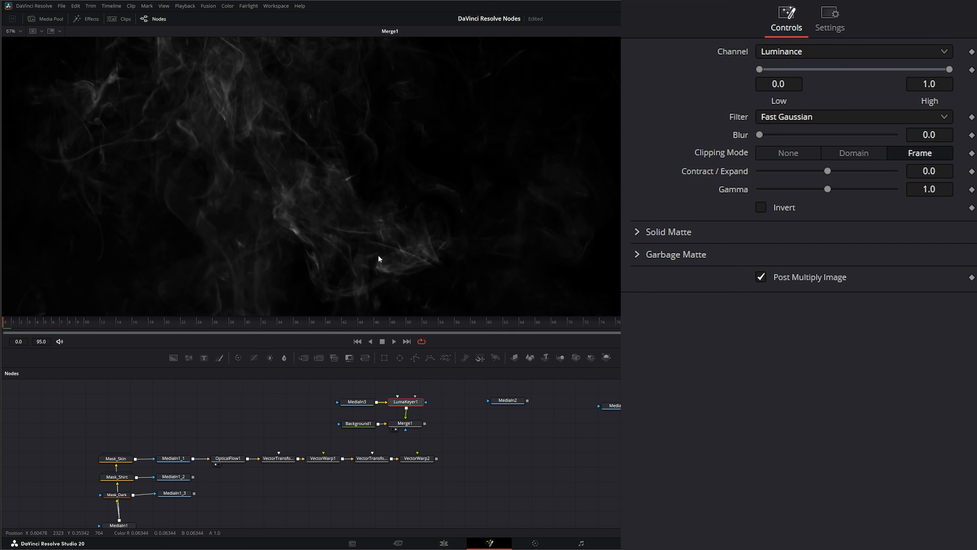
Set the Background node's alpha to 0 and its color to the orange-brown #613407.
{"action": "left_click", "coordinate": [409, 424]}
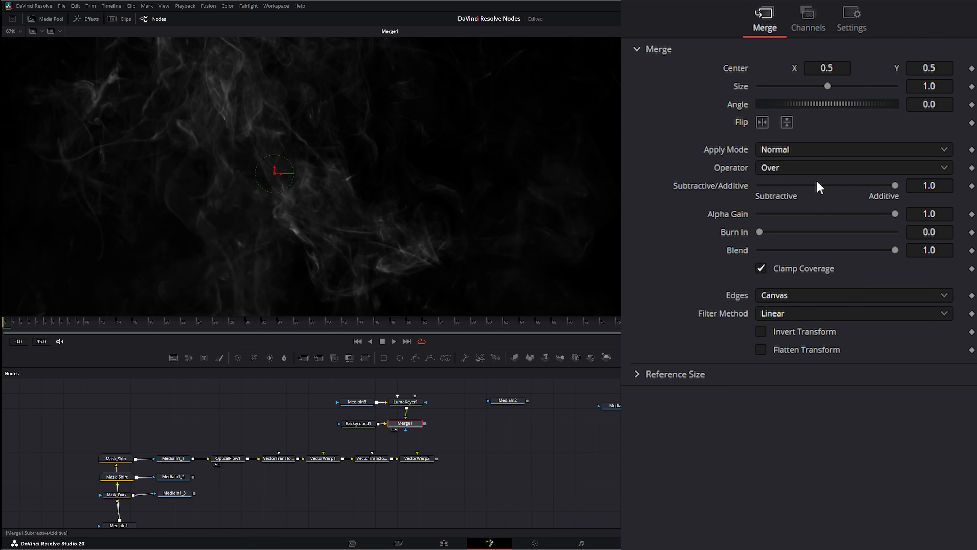
{"action": "left_click", "coordinate": [358, 424]}
{"action": "left_click_drag", "start_coordinate": [894, 210], "coordinate": [733, 216]}
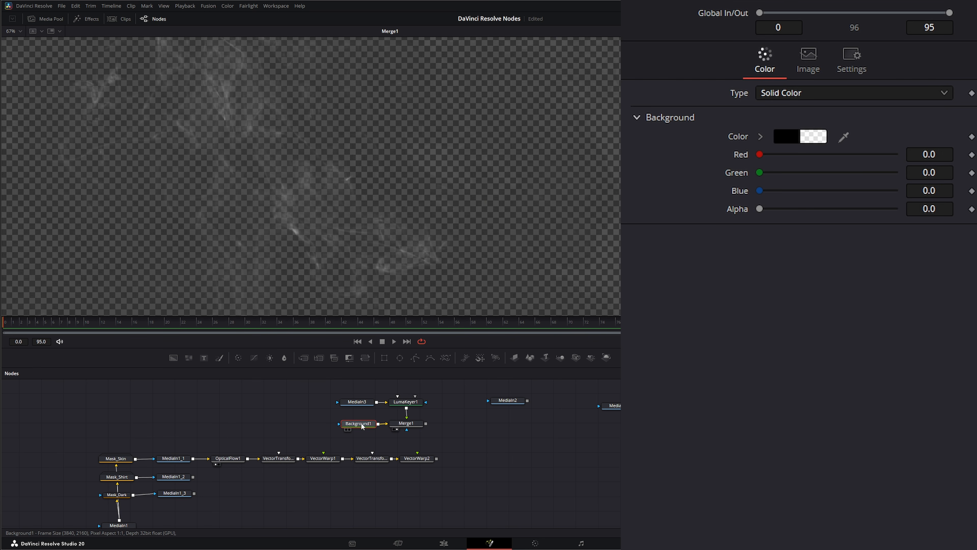
{"action": "left_click", "coordinate": [785, 139]}
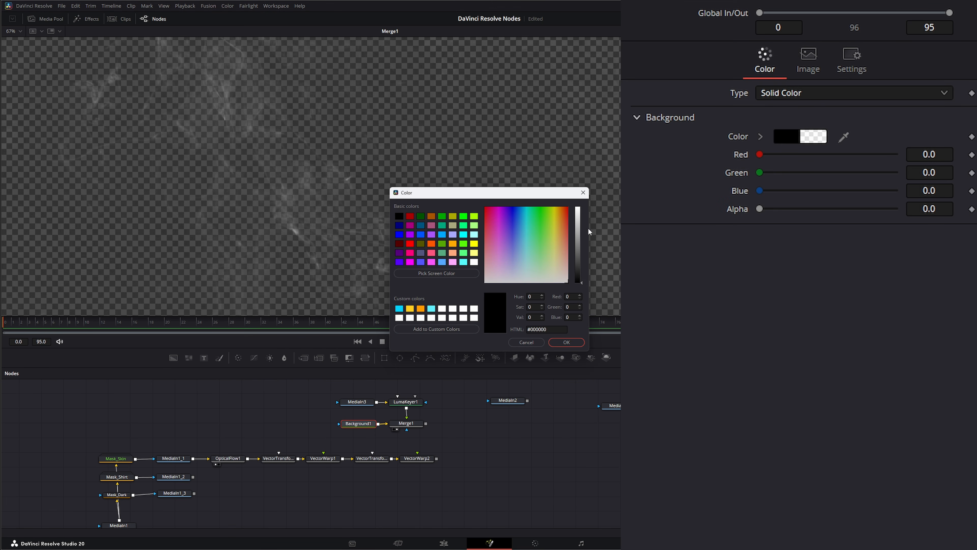
{"action": "left_click", "coordinate": [562, 213]}
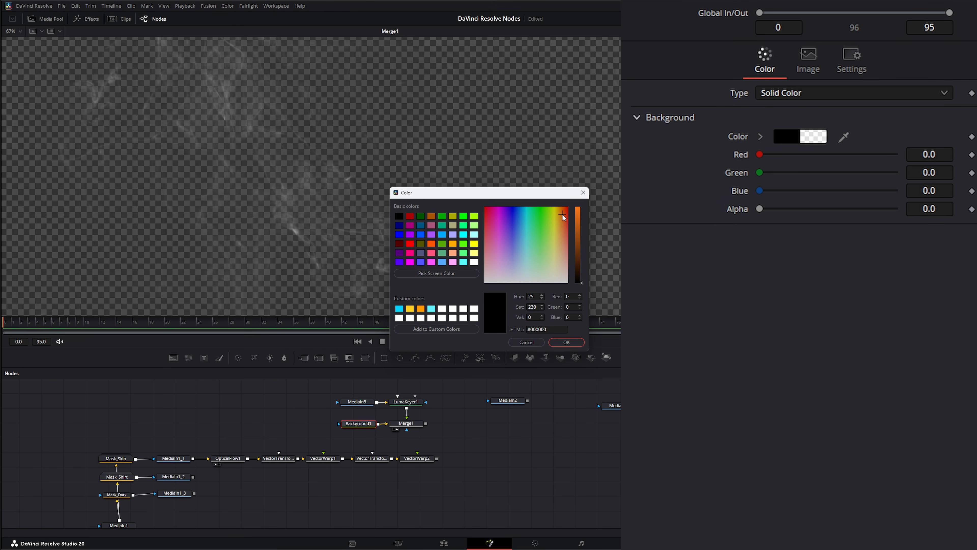
{"action": "left_click_drag", "start_coordinate": [558, 218], "coordinate": [561, 216]}
{"action": "left_click", "coordinate": [561, 212]}
{"action": "left_click_drag", "start_coordinate": [582, 284], "coordinate": [582, 255]}
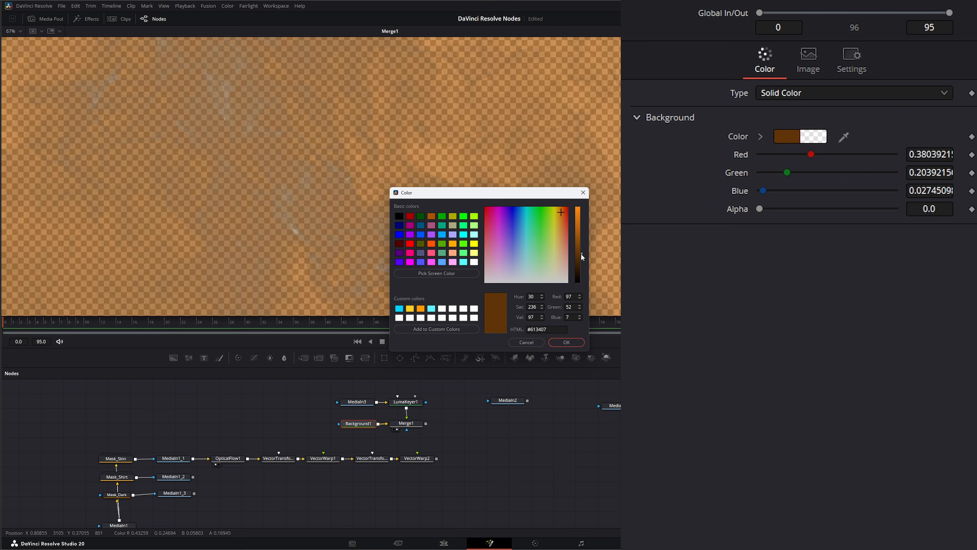
{"action": "left_click", "coordinate": [566, 341]}
Enable Multiply by Mask on the Merge node and connect the Luma Keyer output to its effect mask input.
{"action": "left_click", "coordinate": [407, 423]}
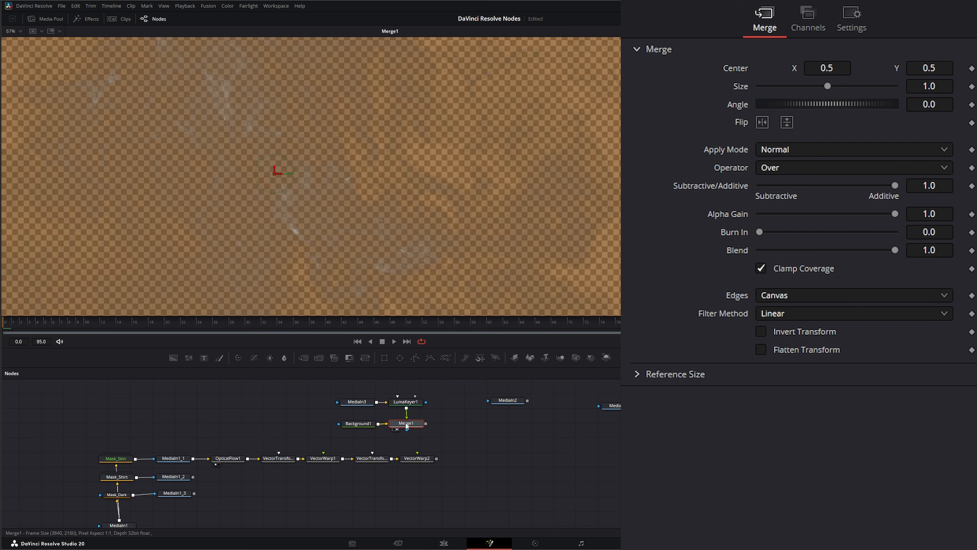
{"action": "left_click", "coordinate": [853, 18]}
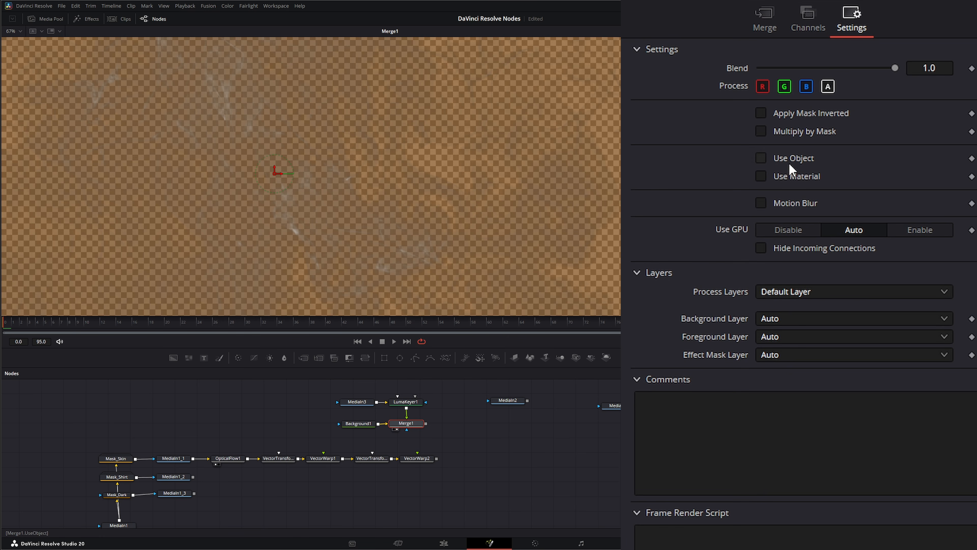
{"action": "left_click", "coordinate": [764, 130]}
{"action": "left_click_drag", "start_coordinate": [406, 407], "coordinate": [407, 429]}
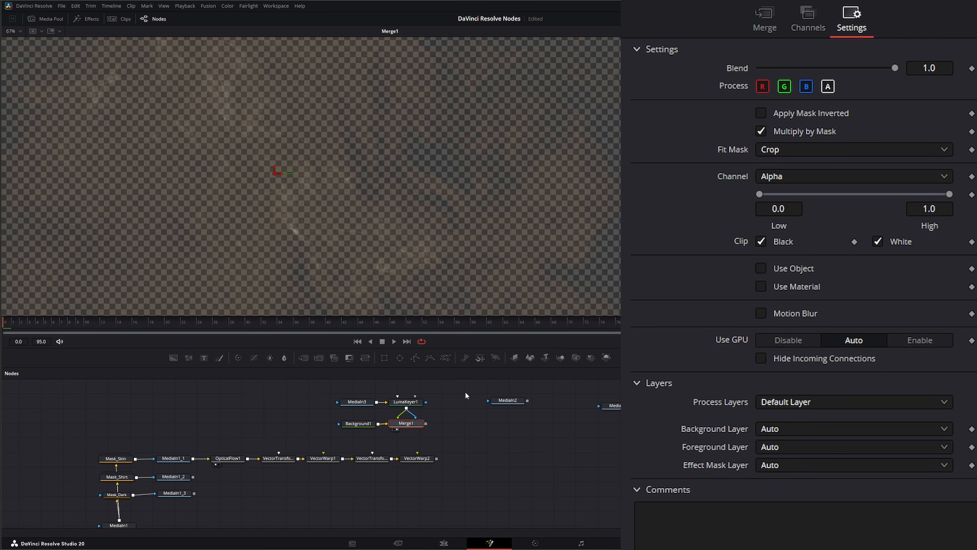
{"action": "left_click_drag", "start_coordinate": [557, 181], "coordinate": [417, 307]}
{"action": "left_click_drag", "start_coordinate": [561, 82], "coordinate": [722, 3]}
{"action": "left_click_drag", "start_coordinate": [403, 240], "coordinate": [413, 87]}
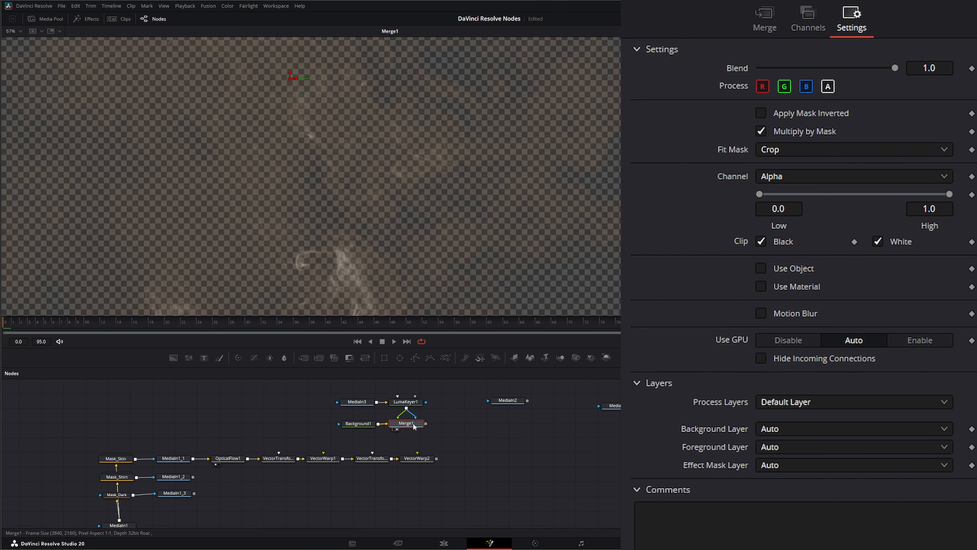
Add a Resize node after Merge1 with a width of 1920 and a height of 1080, and display it in the viewer.
{"action": "key", "text": "shift+space"}
{"action": "type", "text": "resize"}
{"action": "key", "text": "Return"}
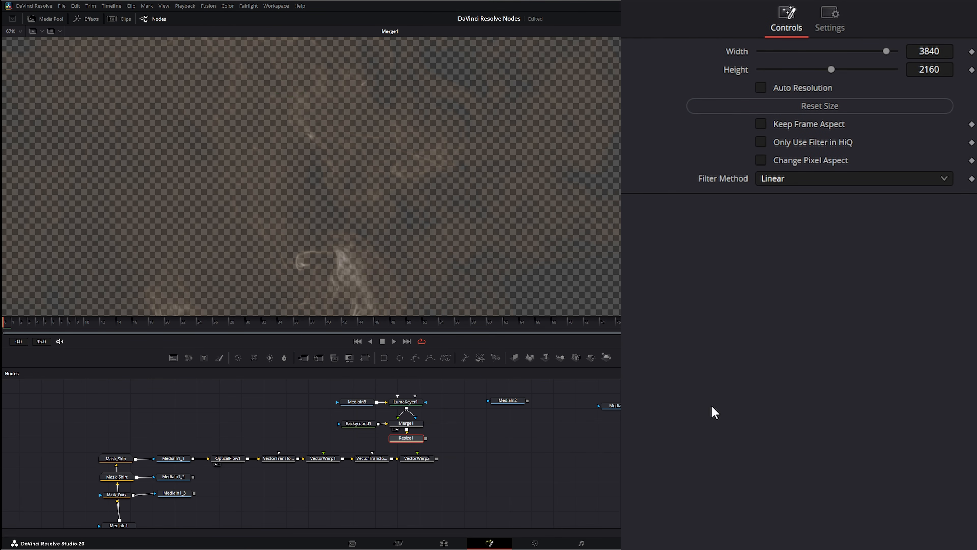
{"action": "left_click", "coordinate": [937, 52]}
{"action": "type", "text": "1920"}
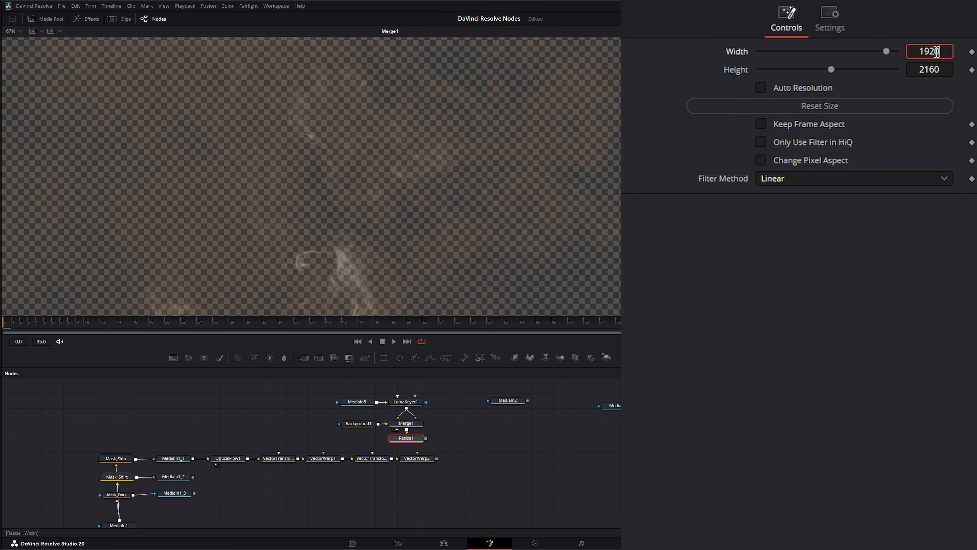
{"action": "key", "text": "Tab"}
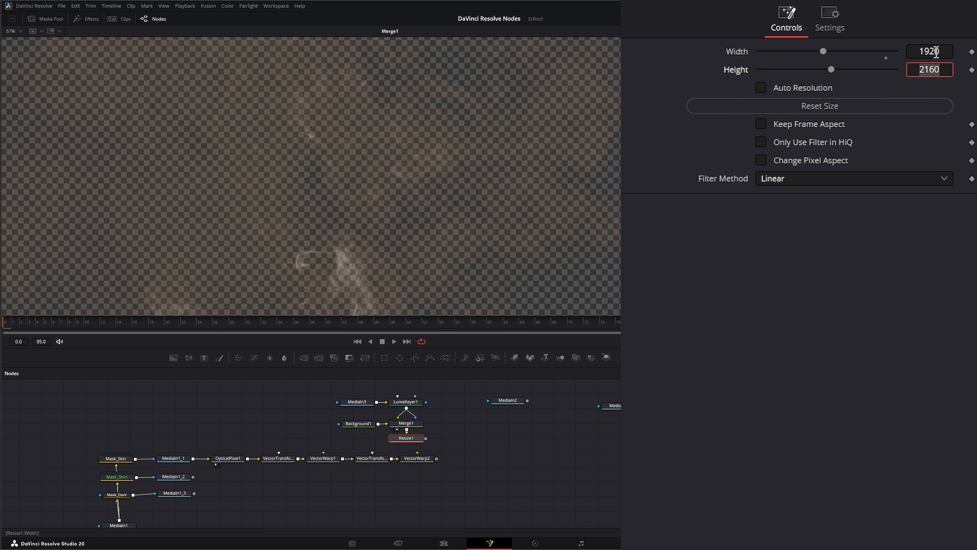
{"action": "type", "text": "1"}
{"action": "key", "text": "Tab"}
{"action": "left_click", "coordinate": [410, 439]}
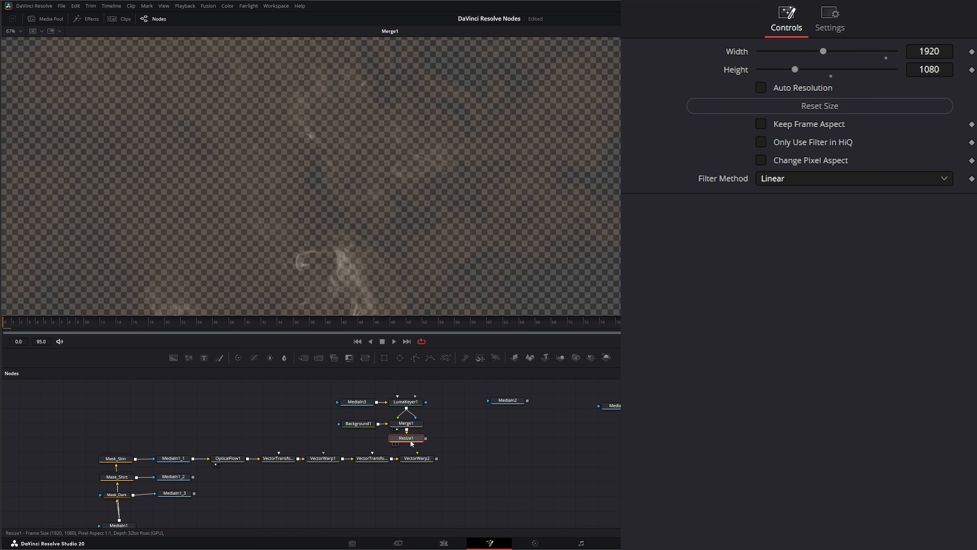
{"action": "key", "text": "1"}
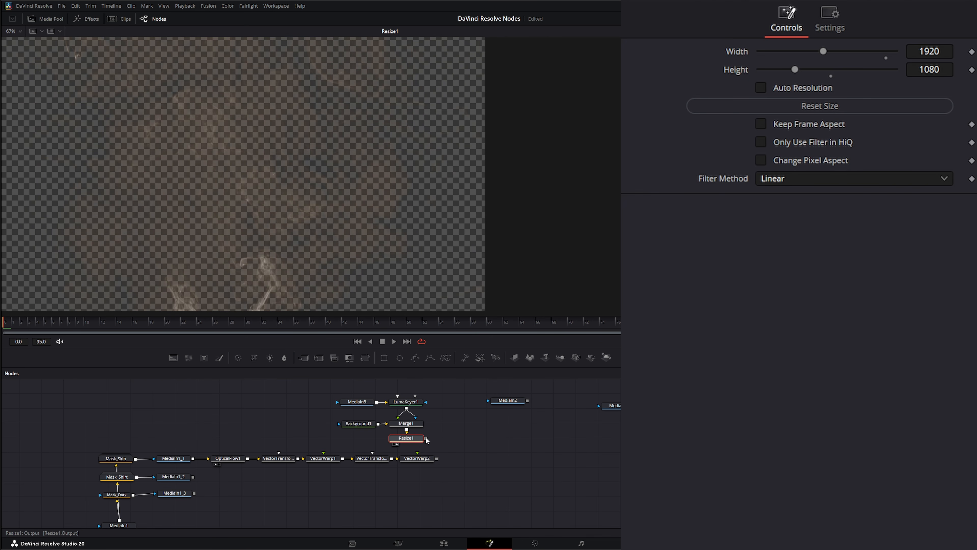
Connect the Resize output to VectorWarp2 and align the smoke node group above that node.
{"action": "mouse_move", "coordinate": [426, 440]}
{"action": "left_mouse_down"}
{"action": "mouse_move", "coordinate": [472, 415]}
{"action": "mouse_move", "coordinate": [437, 452]}
{"action": "mouse_move", "coordinate": [419, 455]}
{"action": "left_mouse_up"}
{"action": "left_click_drag", "start_coordinate": [431, 420], "coordinate": [433, 432]}
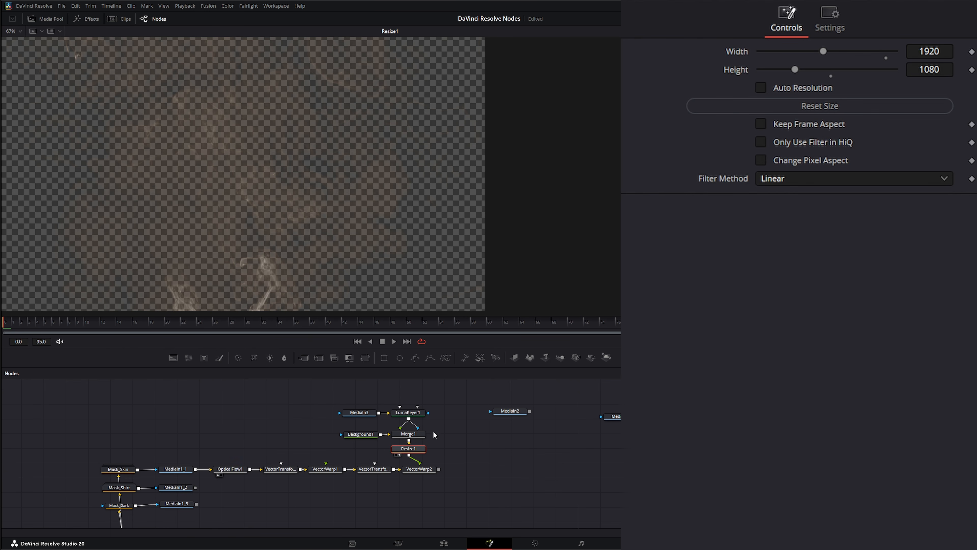
{"action": "left_click_drag", "start_coordinate": [332, 392], "coordinate": [473, 442]}
{"action": "left_click", "coordinate": [469, 463]}
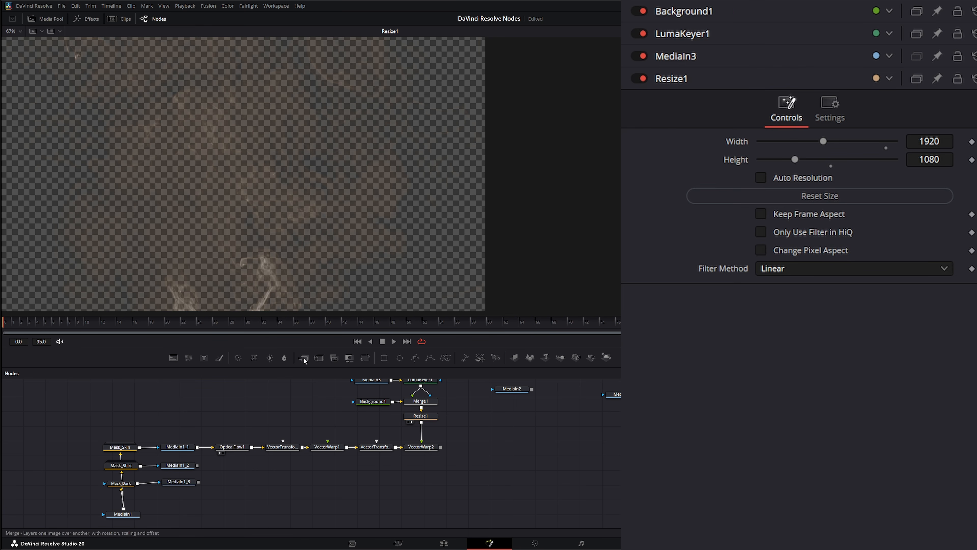
Add a Merge node with MediaIn1 as background and VectorWarp2 as foreground, and preview the composite across several frames.
{"action": "left_click_drag", "start_coordinate": [303, 357], "coordinate": [439, 496]}
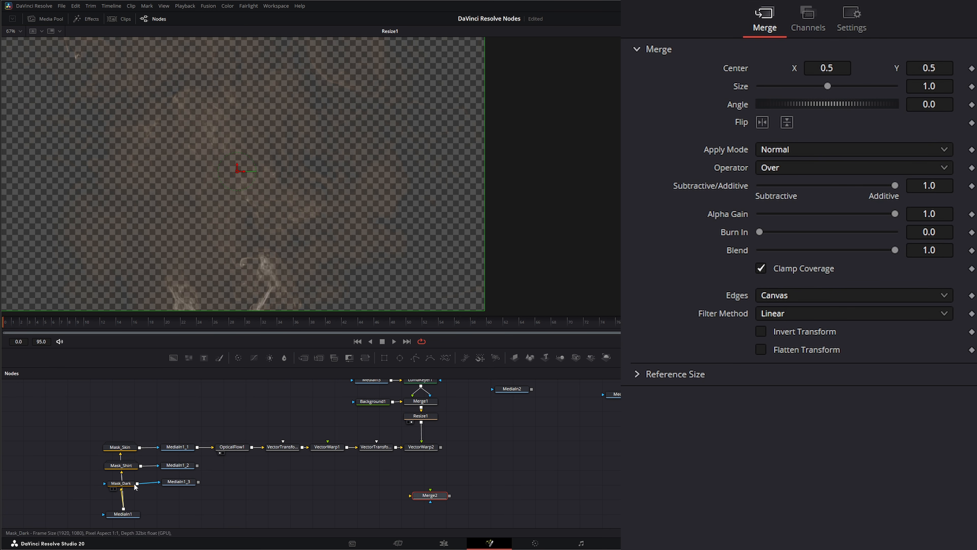
{"action": "left_click_drag", "start_coordinate": [123, 509], "coordinate": [433, 512]}
{"action": "left_click_drag", "start_coordinate": [442, 448], "coordinate": [465, 471]}
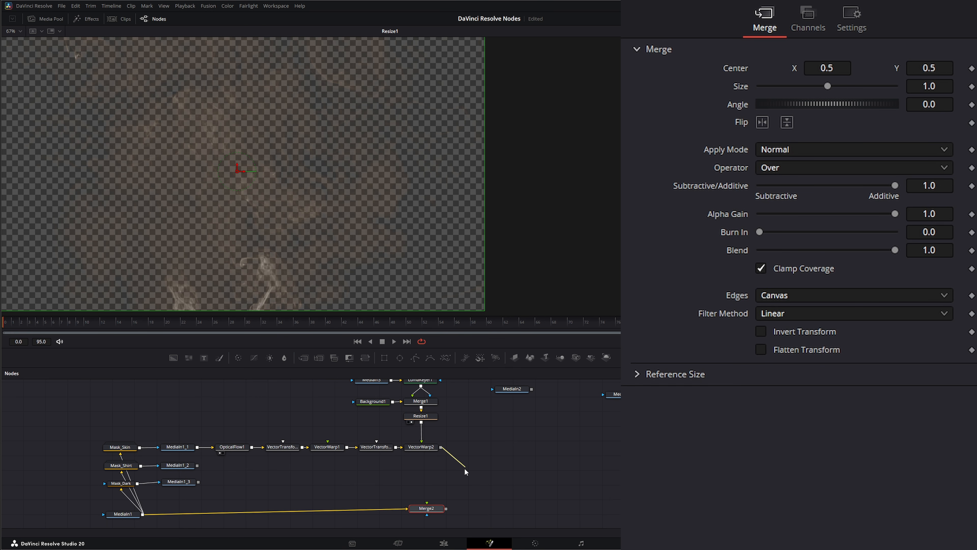
{"action": "left_click_drag", "start_coordinate": [429, 503], "coordinate": [427, 504]}
{"action": "key", "text": "1"}
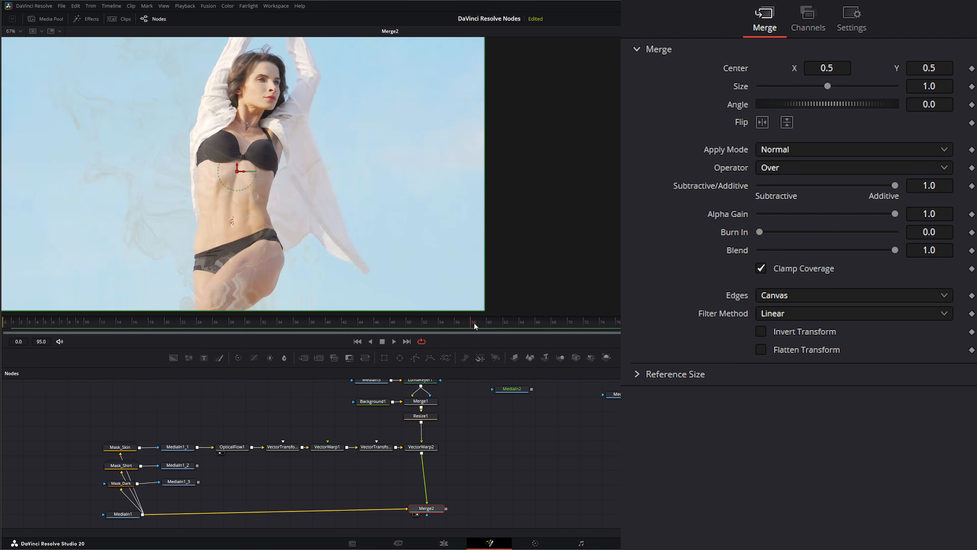
{"action": "left_click_drag", "start_coordinate": [477, 326], "coordinate": [610, 331]}
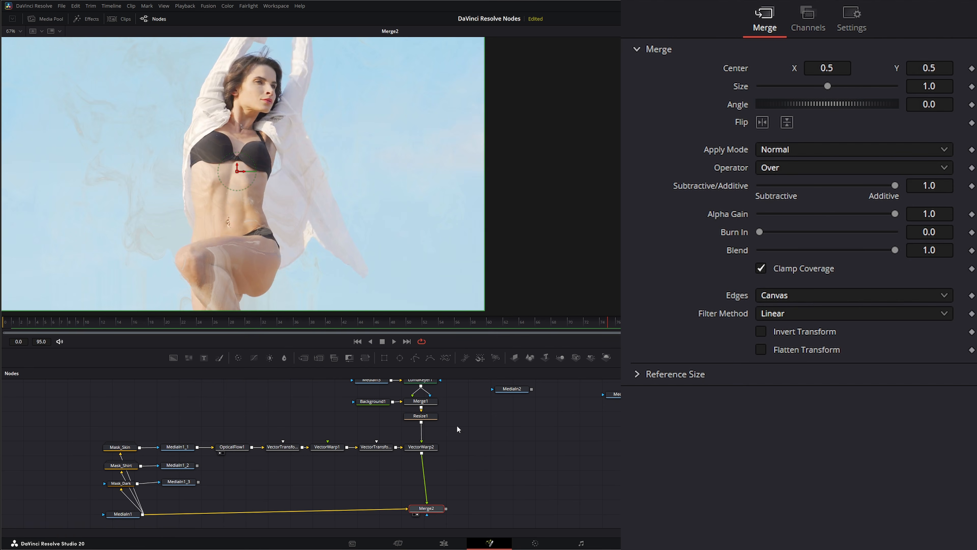
Set the Background node's color to the reddish brown #552205.
{"action": "left_click_drag", "start_coordinate": [457, 424], "coordinate": [461, 439]}
{"action": "left_click", "coordinate": [378, 415]}
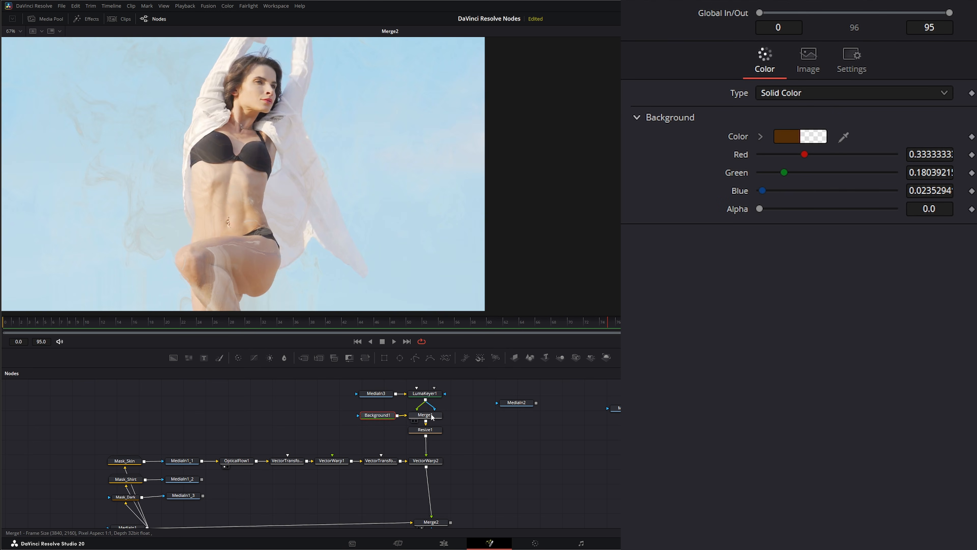
{"action": "left_click", "coordinate": [791, 136]}
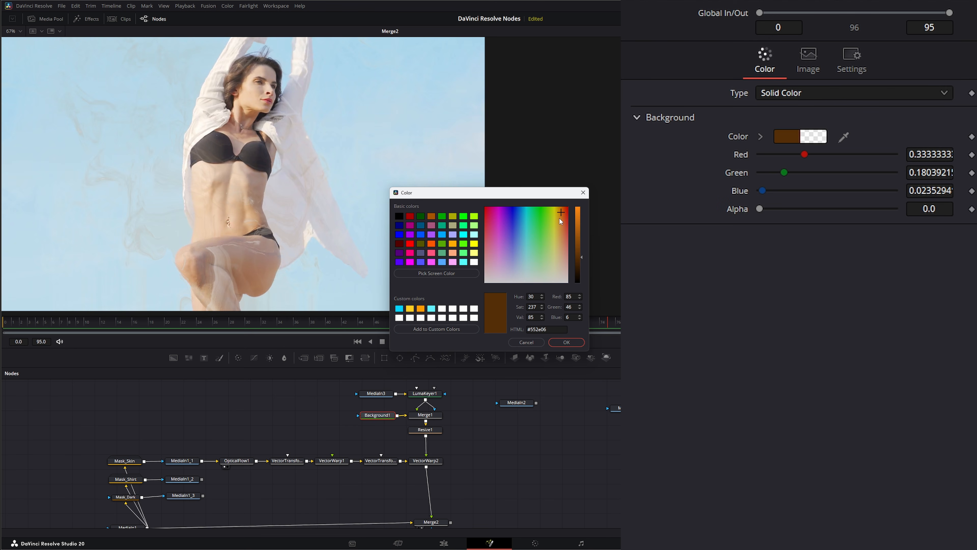
{"action": "scroll", "coordinate": [561, 214], "scroll_direction": "up", "scroll_amount": 10}
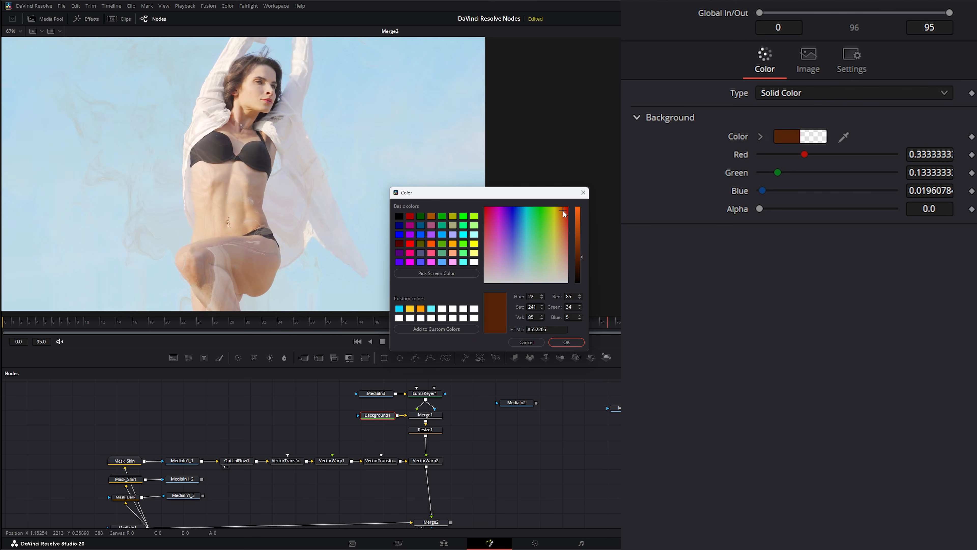
{"action": "left_click", "coordinate": [567, 341]}
Try the Multiply apply mode on Merge1, check the smoke on other frames, and switch away from that mode.
{"action": "left_click", "coordinate": [426, 415]}
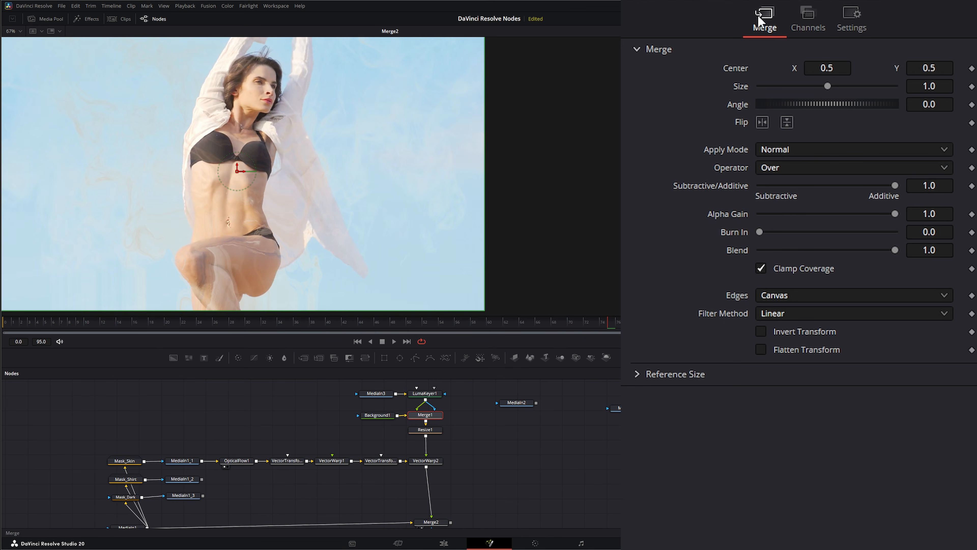
{"action": "left_click", "coordinate": [770, 149]}
{"action": "left_click", "coordinate": [807, 243]}
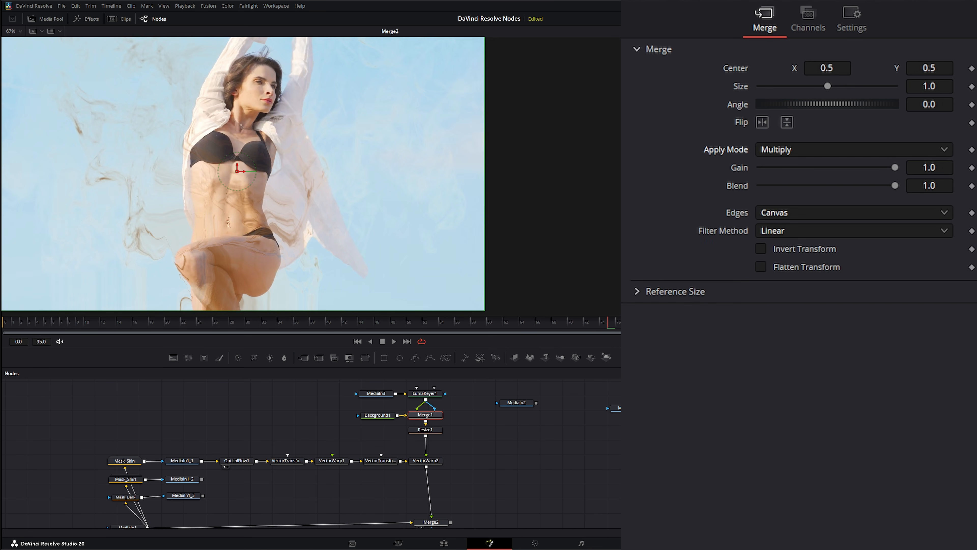
{"action": "left_click_drag", "start_coordinate": [608, 324], "coordinate": [486, 330]}
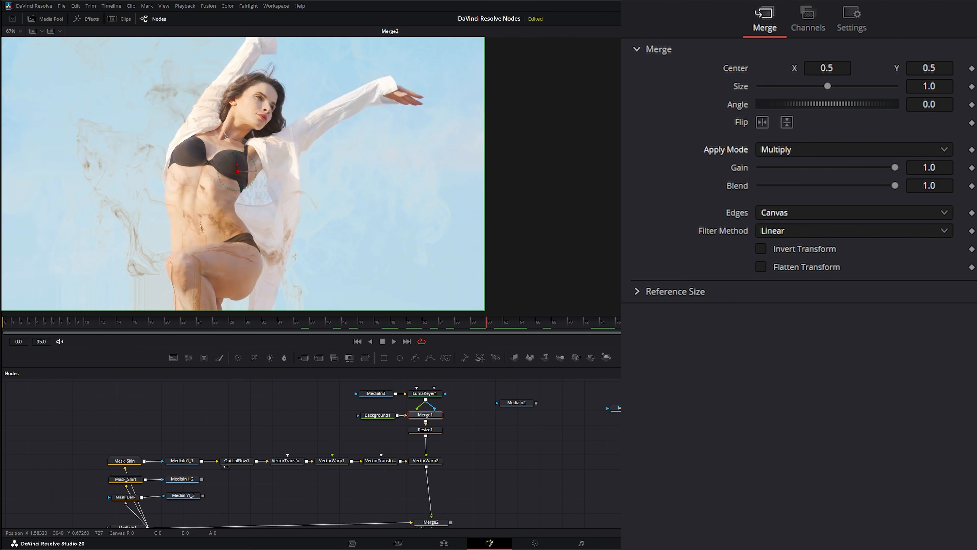
{"action": "left_click", "coordinate": [794, 150]}
{"action": "left_click", "coordinate": [793, 166]}
Set the Background node's color to the golden yellow #ca9e00 and preview the tinted smoke over the dancer.
{"action": "left_click", "coordinate": [384, 415]}
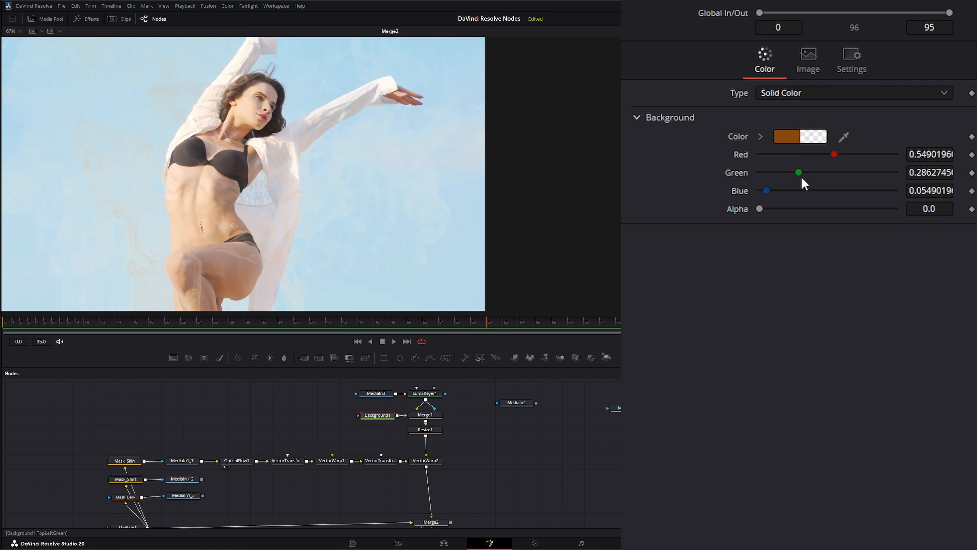
{"action": "left_click", "coordinate": [786, 142]}
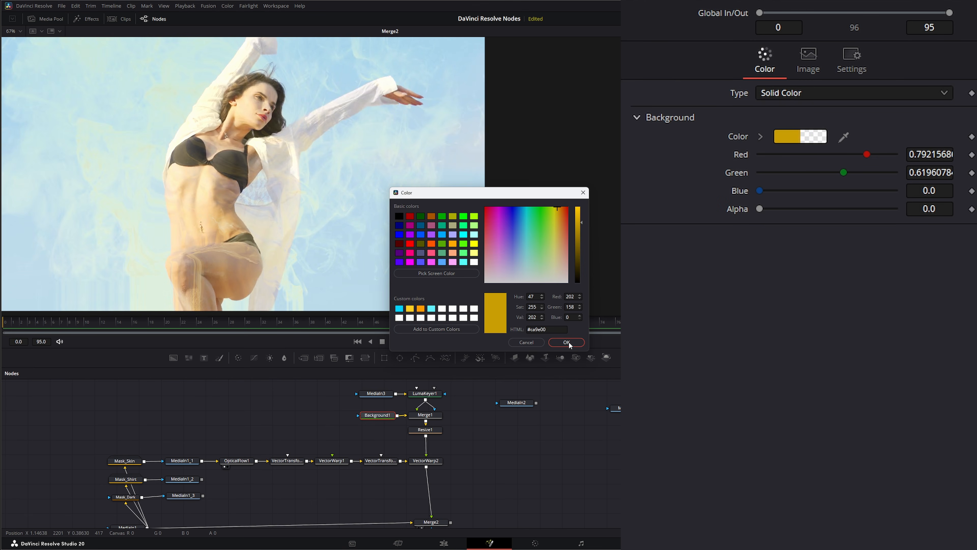
{"action": "left_click", "coordinate": [568, 341]}
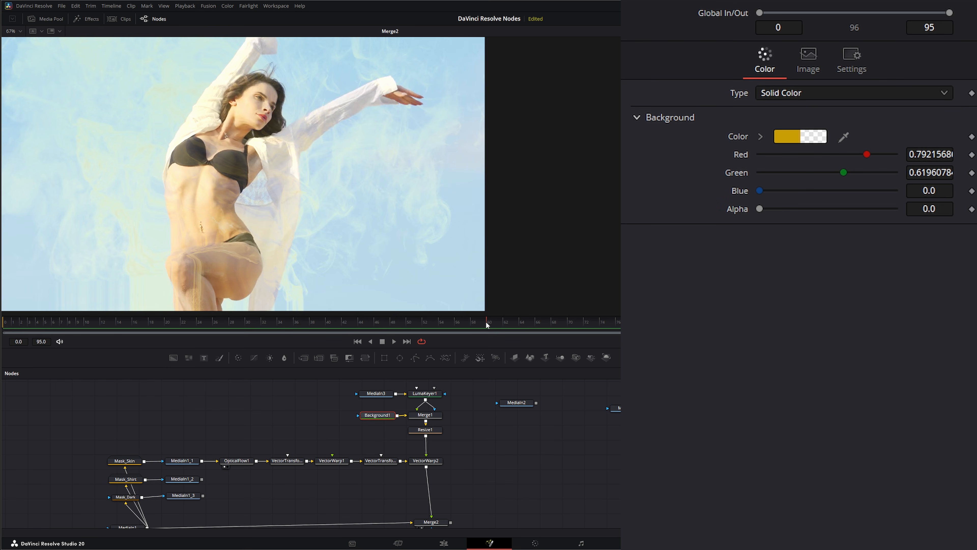
{"action": "left_click_drag", "start_coordinate": [446, 327], "coordinate": [487, 308]}
Keyframe Attenuate Vector on VectorTransform1 at 1.0 on frame 44 and 0.075 on frame 60.
{"action": "left_click", "coordinate": [287, 461]}
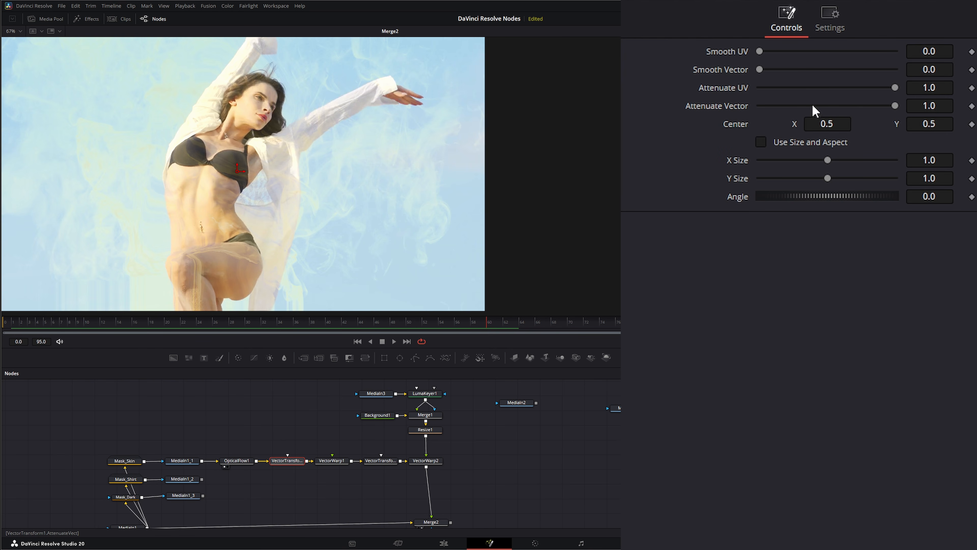
{"action": "mouse_move", "coordinate": [895, 106]}
{"action": "left_mouse_down"}
{"action": "mouse_move", "coordinate": [850, 104]}
{"action": "mouse_move", "coordinate": [895, 105]}
{"action": "left_mouse_up"}
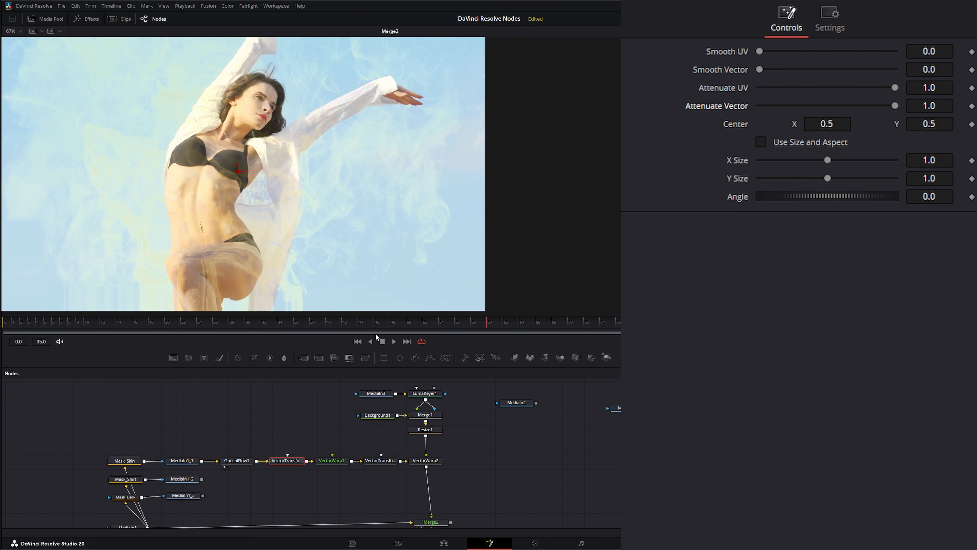
{"action": "left_click_drag", "start_coordinate": [492, 330], "coordinate": [396, 325]}
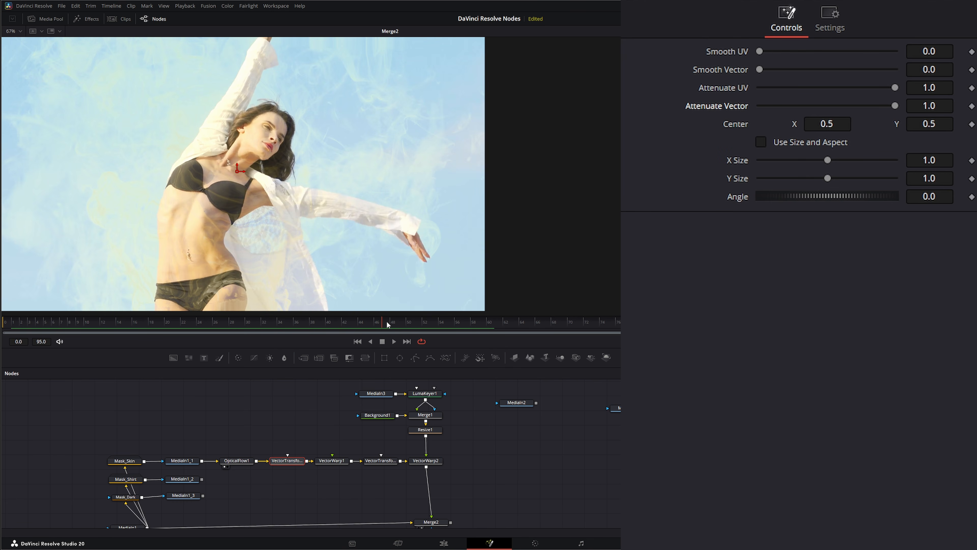
{"action": "left_click_drag", "start_coordinate": [388, 324], "coordinate": [359, 324]}
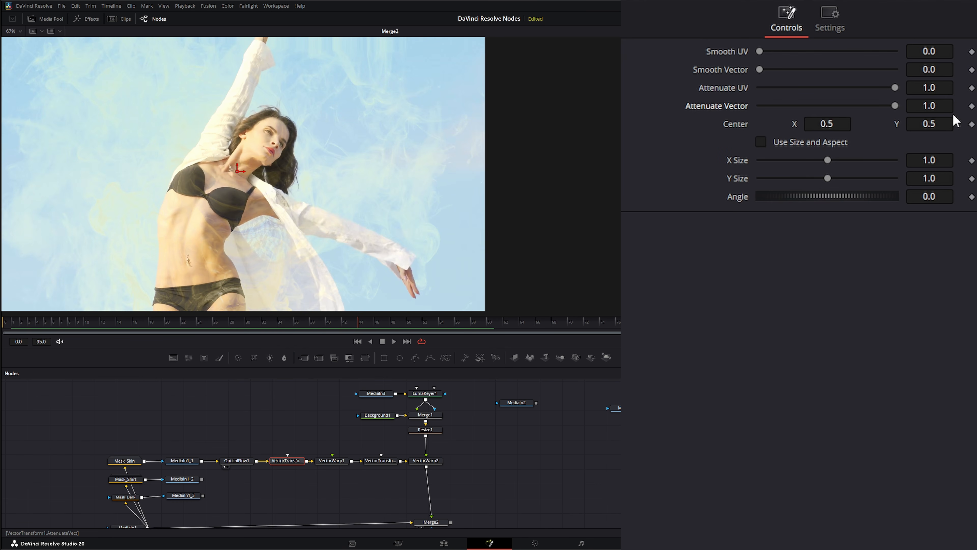
{"action": "left_click", "coordinate": [971, 106]}
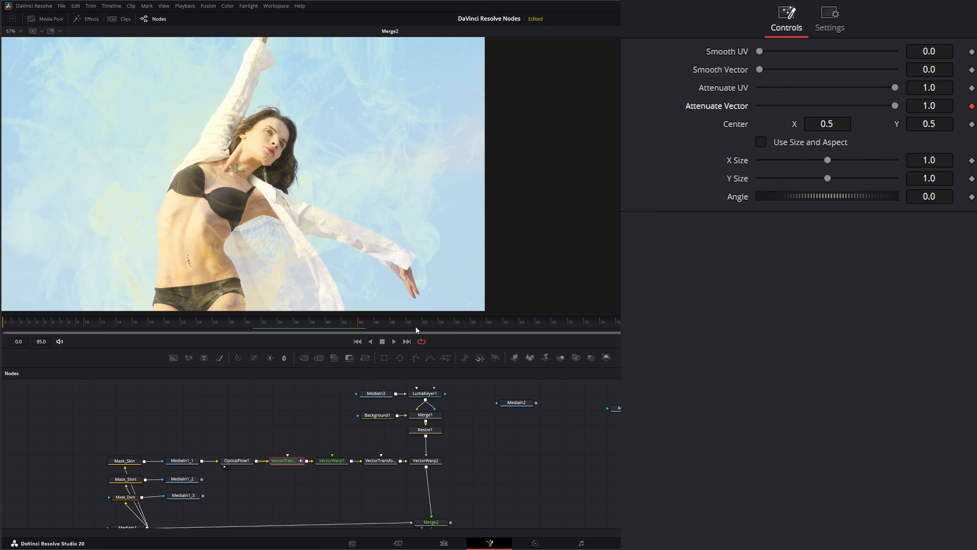
{"action": "left_click", "coordinate": [489, 322]}
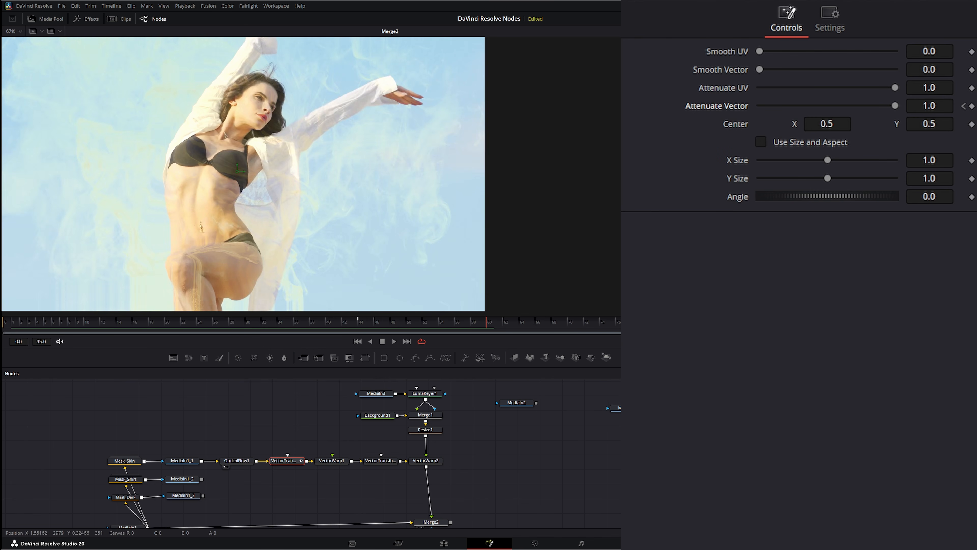
{"action": "left_click_drag", "start_coordinate": [895, 106], "coordinate": [768, 114]}
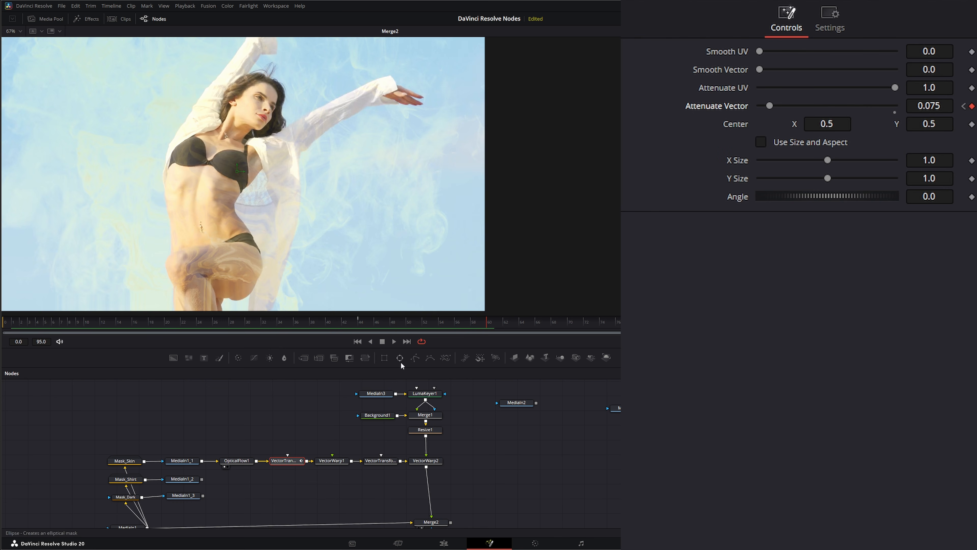
{"action": "left_click", "coordinate": [364, 329]}
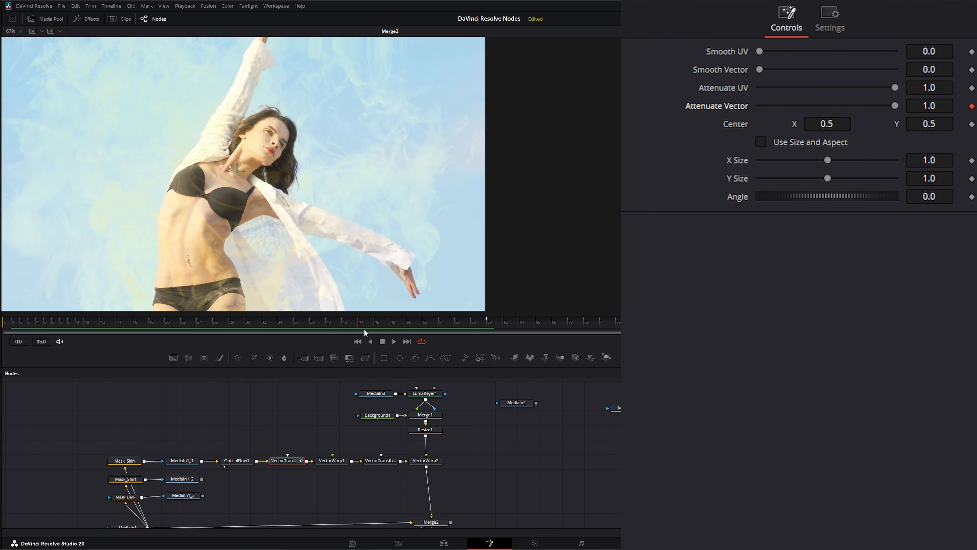
Keyframe Attenuate UV on VectorTransform2 at 1.0 on frame 44 and 0.572 on frame 60, and preview the motion.
{"action": "left_click", "coordinate": [378, 462]}
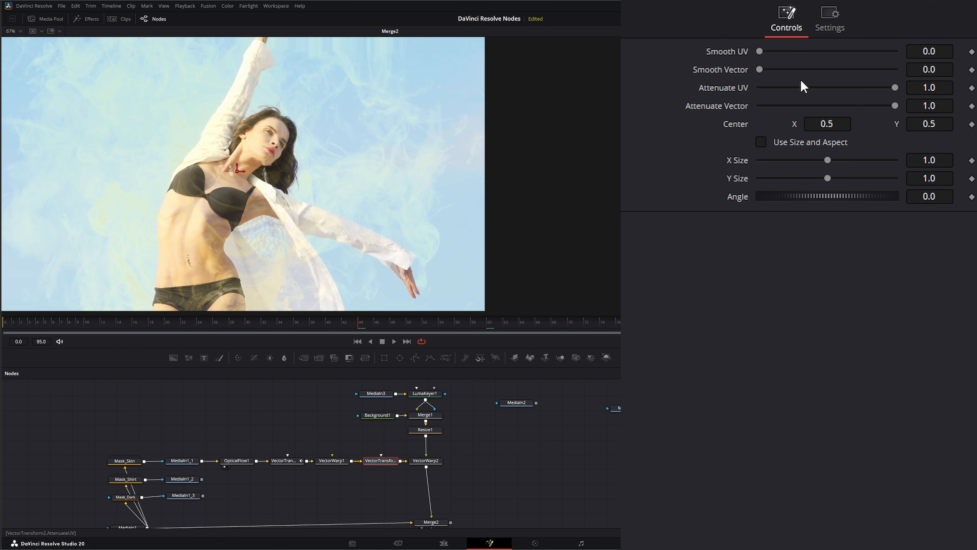
{"action": "left_click", "coordinate": [971, 88]}
{"action": "left_click", "coordinate": [488, 322]}
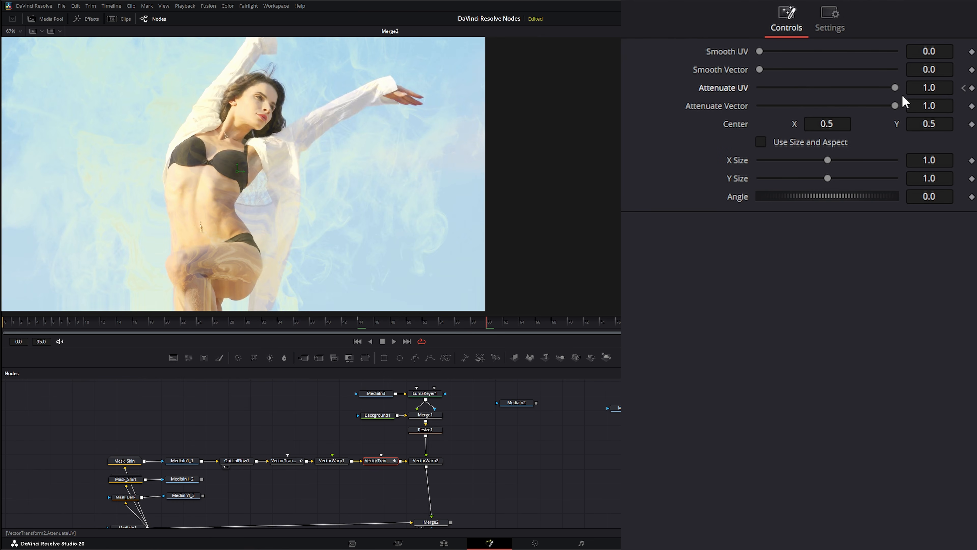
{"action": "left_click_drag", "start_coordinate": [894, 88], "coordinate": [837, 89]}
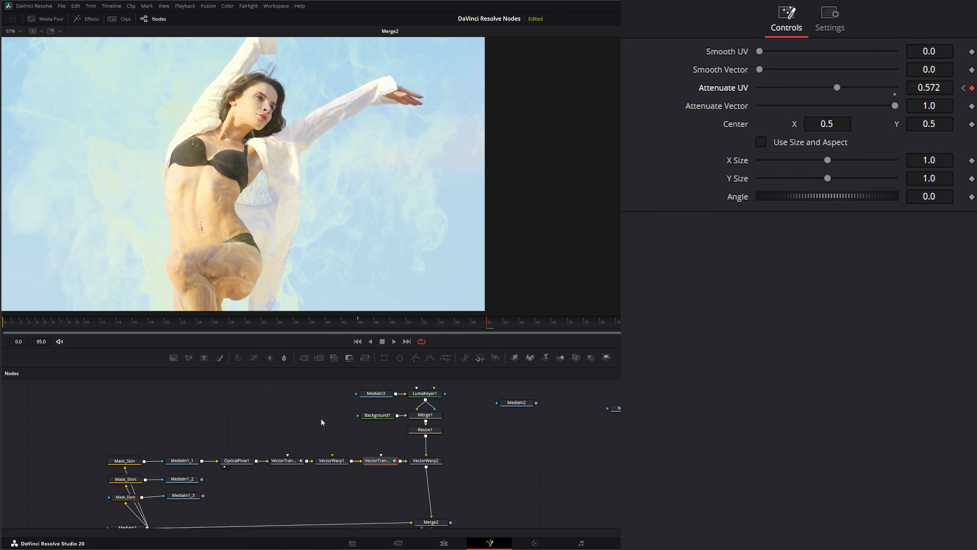
{"action": "left_click_drag", "start_coordinate": [487, 326], "coordinate": [587, 328]}
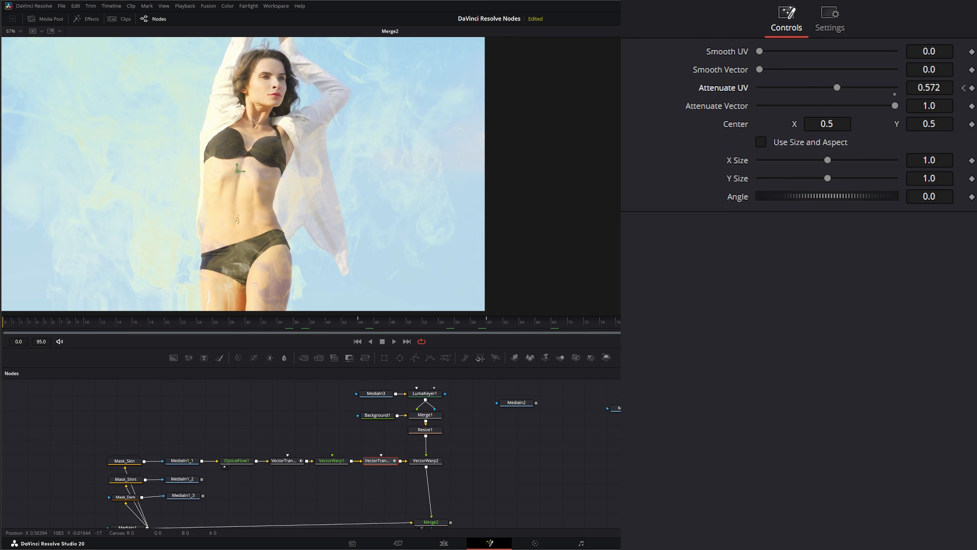
{"action": "left_click_drag", "start_coordinate": [619, 324], "coordinate": [293, 323]}
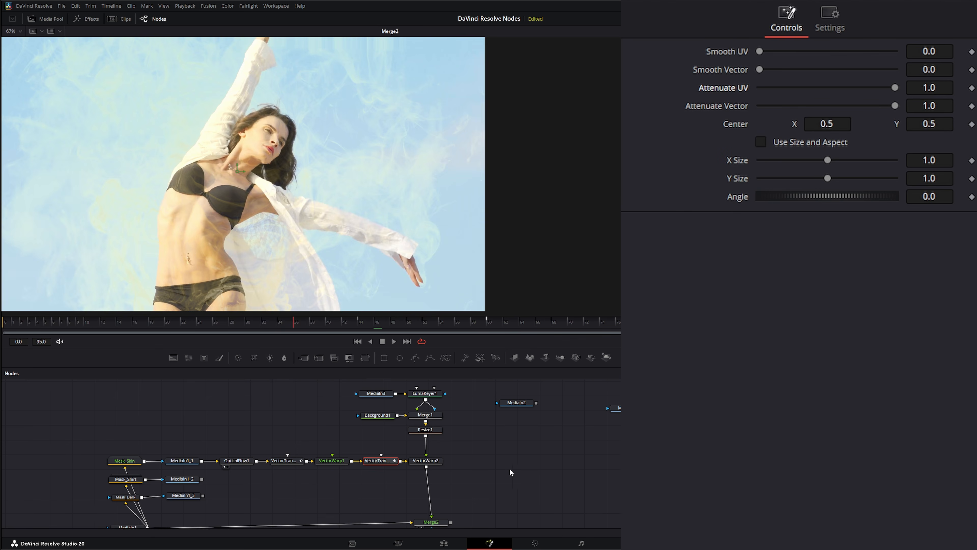
Duplicate the node chain from OpticalFlow1 through VectorWarp2 and connect the copy to the shirt mask's MediaIn1_2.
{"action": "left_click_drag", "start_coordinate": [492, 468], "coordinate": [502, 450]}
{"action": "left_click", "coordinate": [424, 475]}
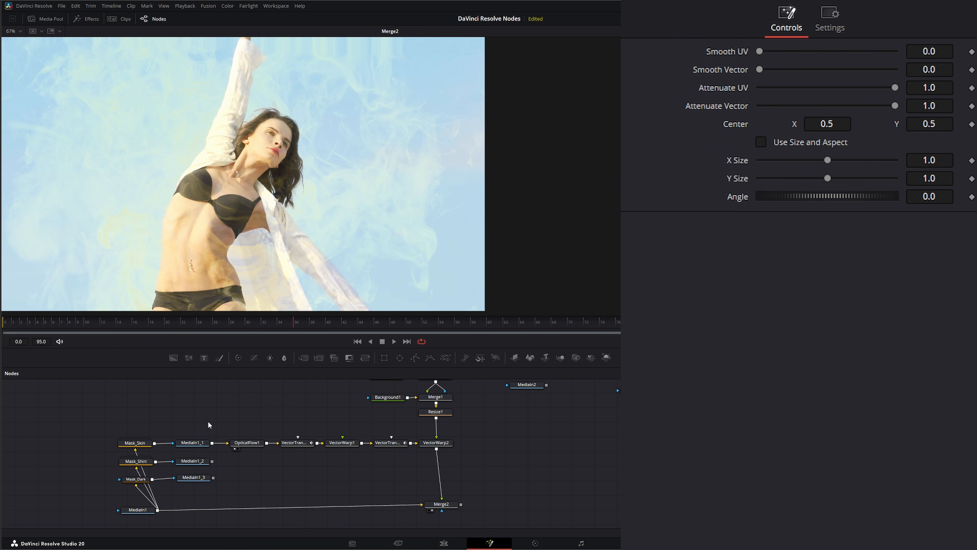
{"action": "left_click_drag", "start_coordinate": [239, 426], "coordinate": [423, 470]}
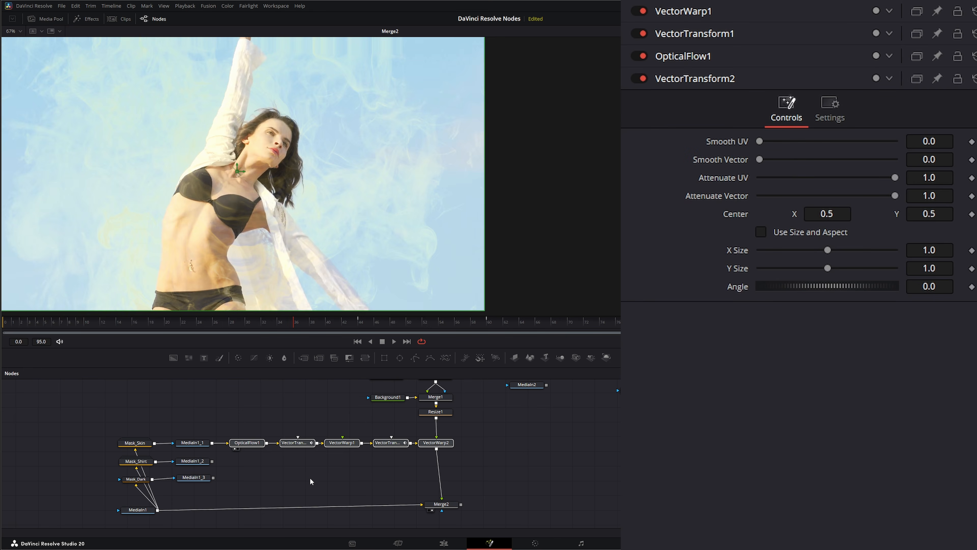
{"action": "key", "text": "ctrl+v"}
{"action": "left_click_drag", "start_coordinate": [278, 476], "coordinate": [232, 463]}
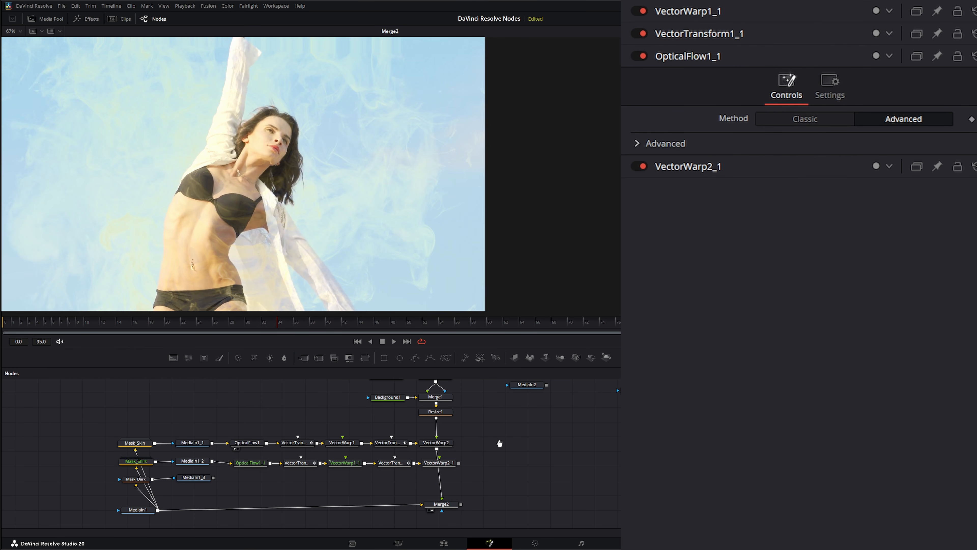
Duplicate LumaKeyer1, Background1, Merge1 and Resize1, feed MediaIn2 into the copied luma keyer, and arrange the copies beside the originals.
{"action": "left_click_drag", "start_coordinate": [499, 445], "coordinate": [441, 468]}
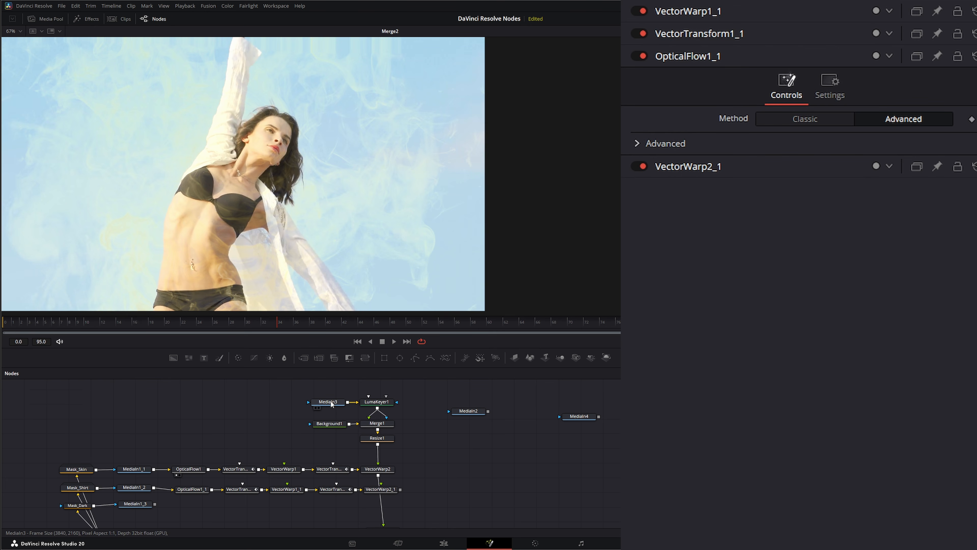
{"action": "left_click_drag", "start_coordinate": [331, 402], "coordinate": [314, 394]}
{"action": "left_click_drag", "start_coordinate": [418, 395], "coordinate": [338, 429]}
{"action": "key", "text": "ctrl+c"}
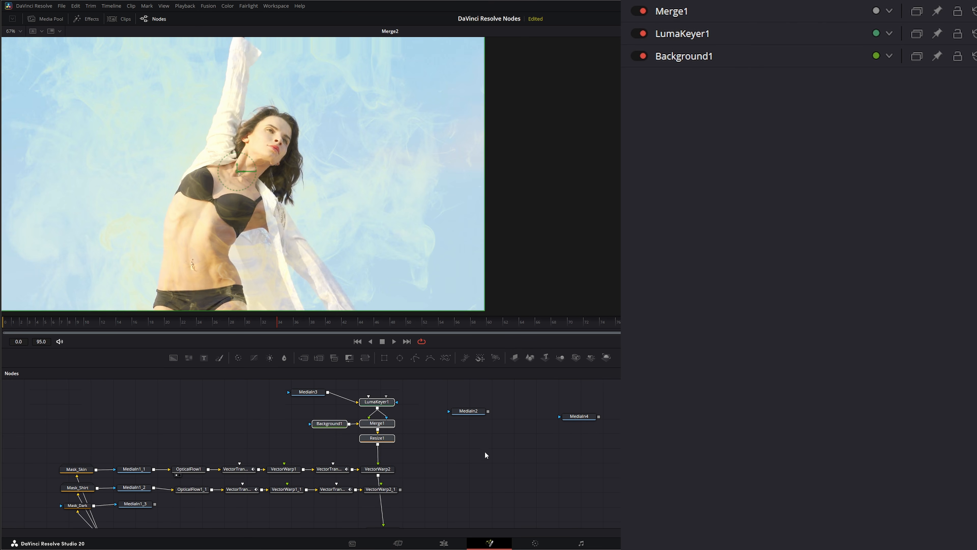
{"action": "key", "text": "ctrl+v"}
{"action": "left_click_drag", "start_coordinate": [470, 411], "coordinate": [452, 436]}
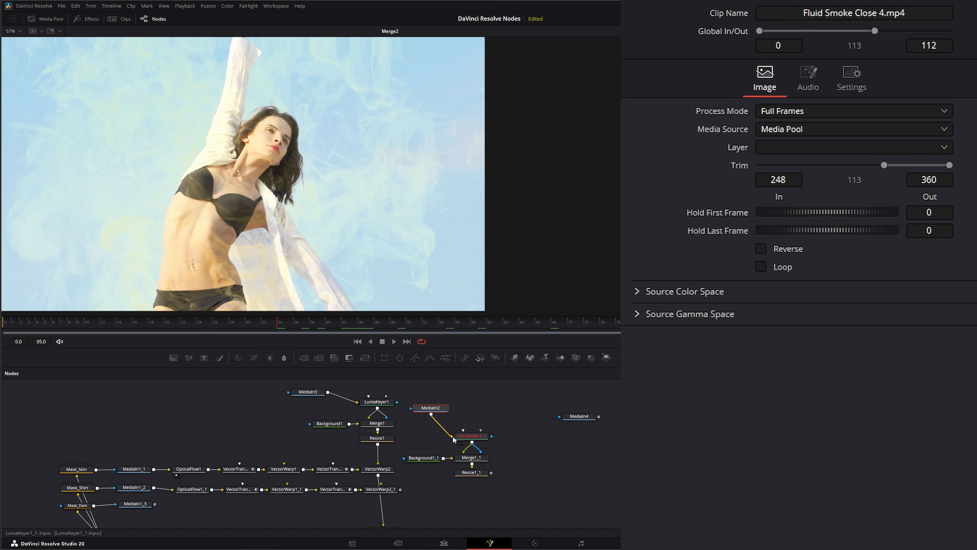
{"action": "left_click_drag", "start_coordinate": [495, 494], "coordinate": [408, 432]}
{"action": "left_click_drag", "start_coordinate": [468, 440], "coordinate": [478, 412]}
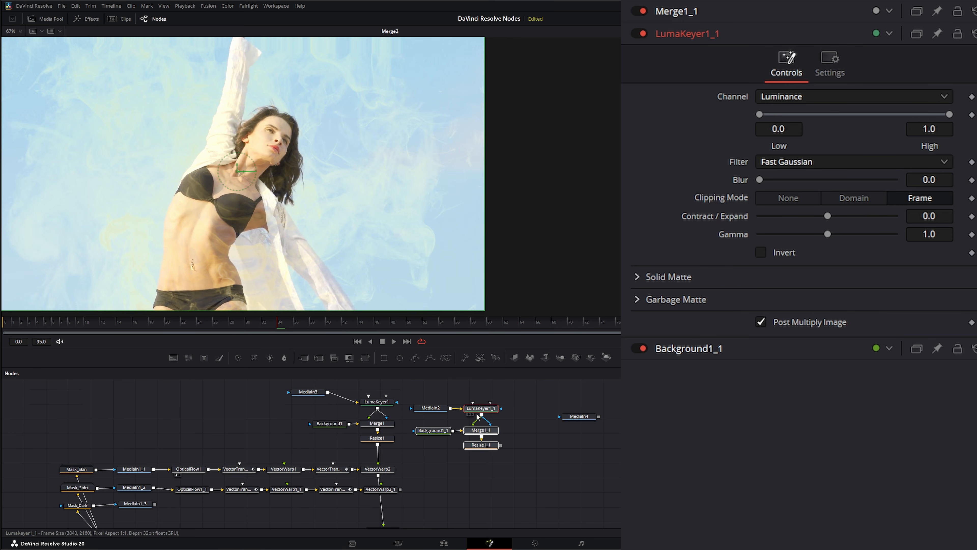
Connect Resize1_1 to VectorWarp2_1 and route VectorWarp2_1 into Merge2 in place of the skin chain.
{"action": "left_click_drag", "start_coordinate": [501, 445], "coordinate": [395, 496]}
{"action": "scroll", "coordinate": [434, 495], "scroll_direction": "down", "scroll_amount": 2}
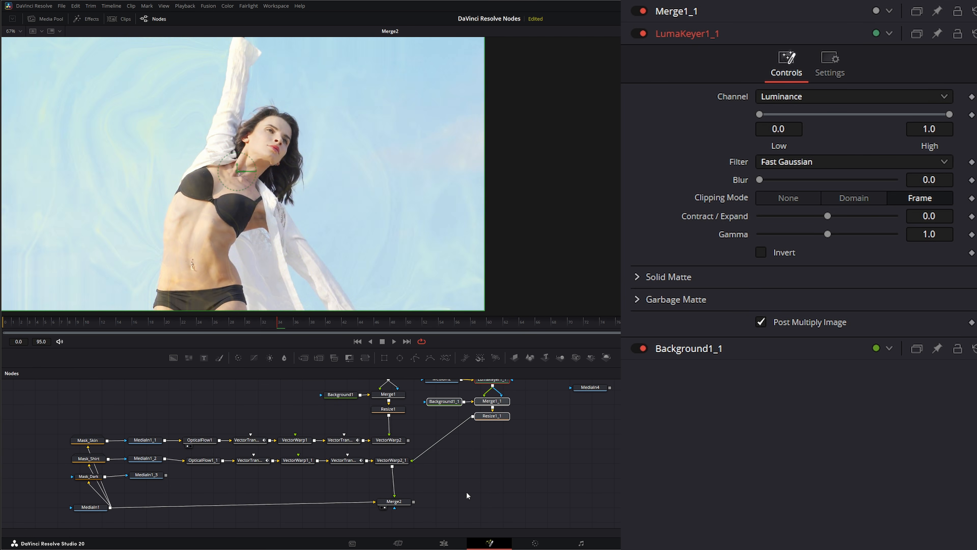
{"action": "scroll", "coordinate": [449, 483], "scroll_direction": "up", "scroll_amount": 1}
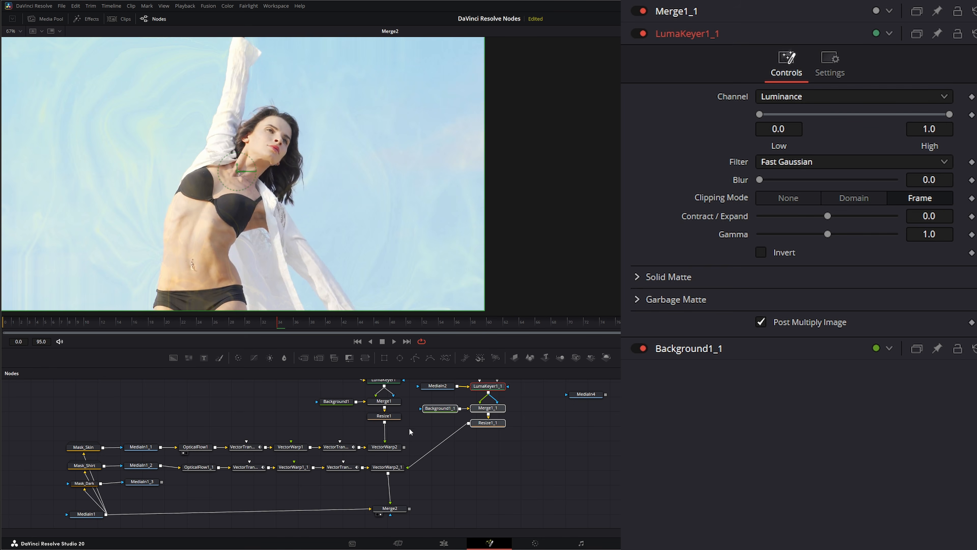
Set Background1_1's color to purple with red 0.443, green 0.141, blue 0.596 and alpha 1.0.
{"action": "left_click", "coordinate": [441, 412]}
{"action": "scroll", "coordinate": [443, 412], "scroll_direction": "up", "scroll_amount": 1}
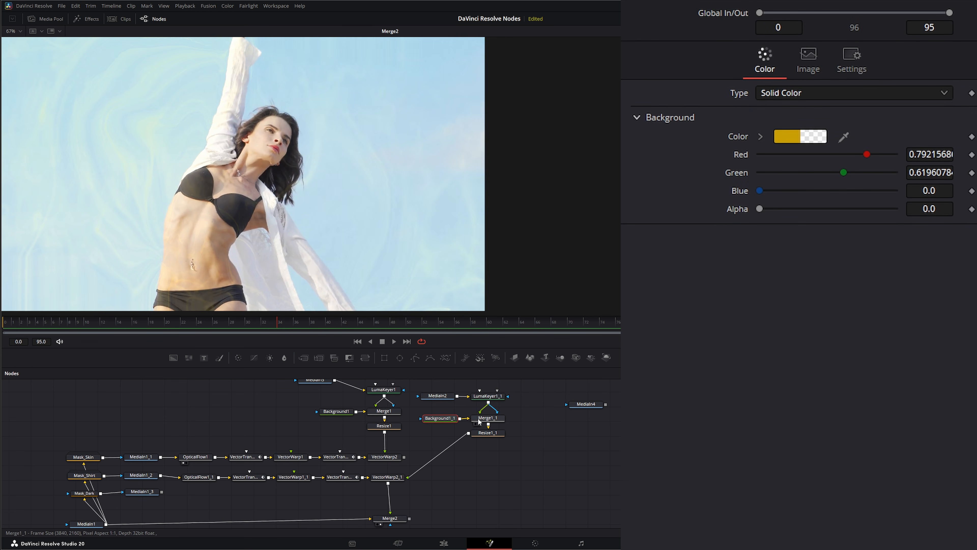
{"action": "left_click", "coordinate": [792, 137]}
{"action": "left_click_drag", "start_coordinate": [506, 222], "coordinate": [501, 211]}
{"action": "left_click", "coordinate": [565, 342]}
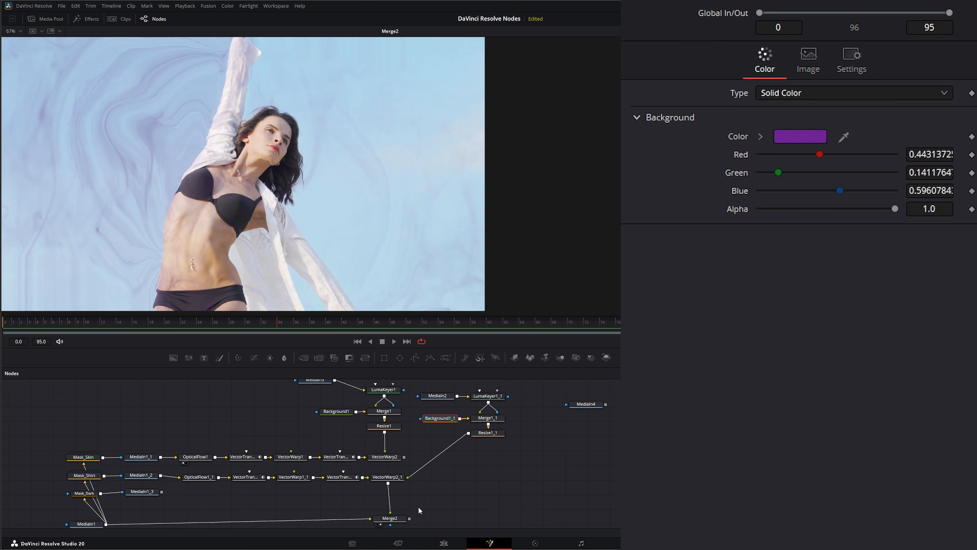
Play and scrub the Merge2 composite from the first frame to check how the purple smoke follows the shirt.
{"action": "left_click_drag", "start_coordinate": [442, 489], "coordinate": [456, 472]}
{"action": "left_click", "coordinate": [408, 502]}
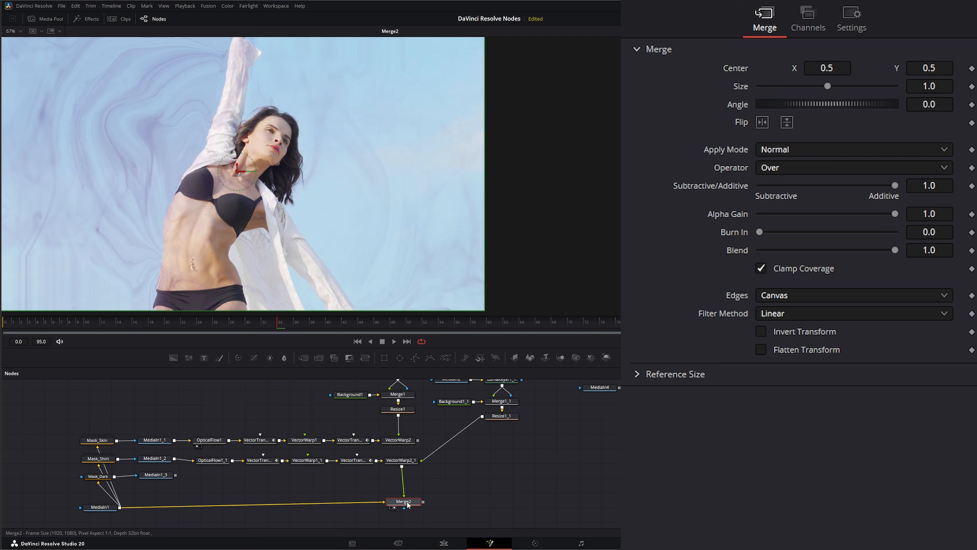
{"action": "left_click_drag", "start_coordinate": [229, 326], "coordinate": [22, 329]}
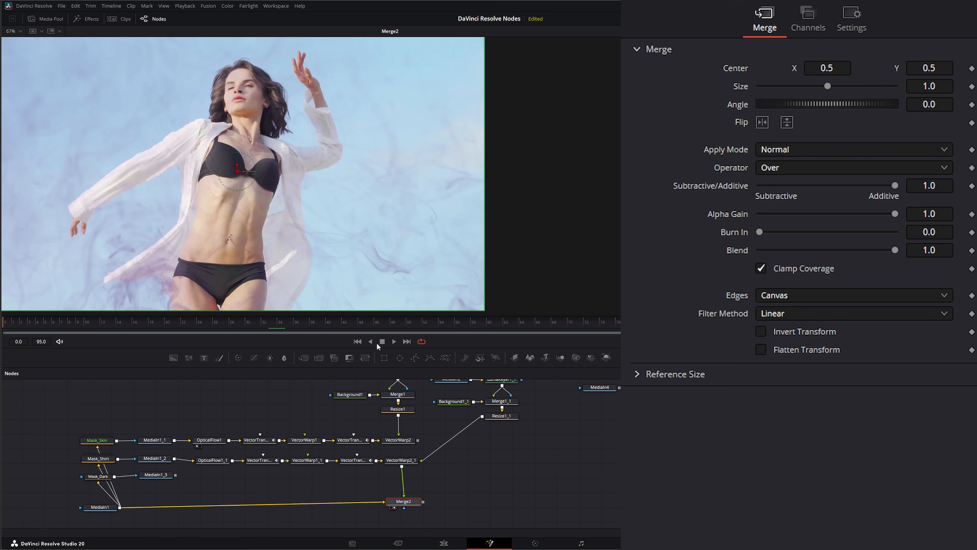
{"action": "left_click", "coordinate": [393, 341]}
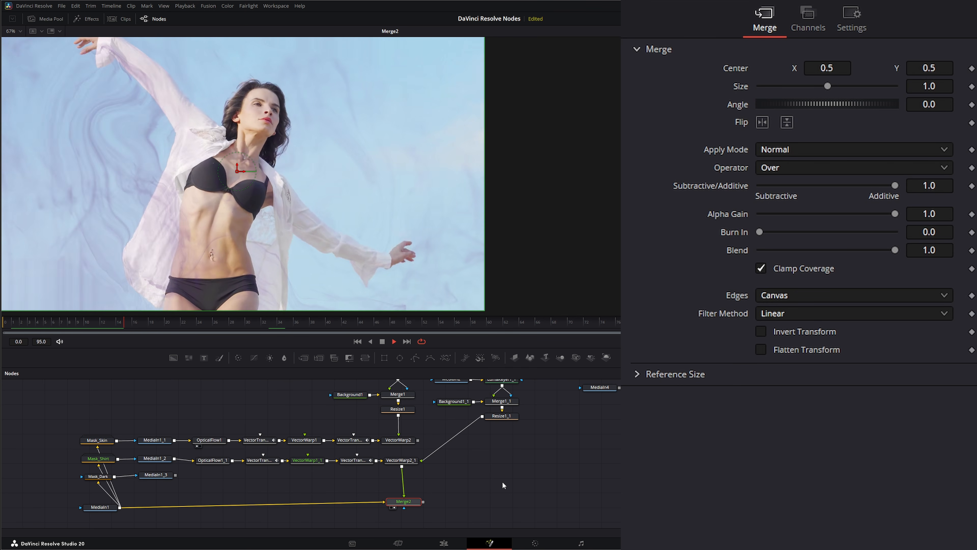
{"action": "left_click", "coordinate": [173, 323]}
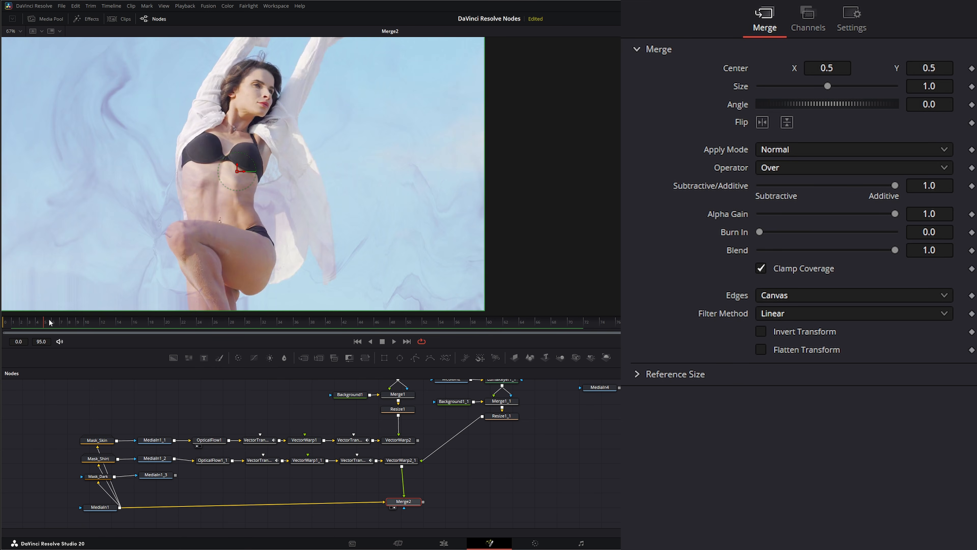
{"action": "left_click_drag", "start_coordinate": [51, 322], "coordinate": [67, 322]}
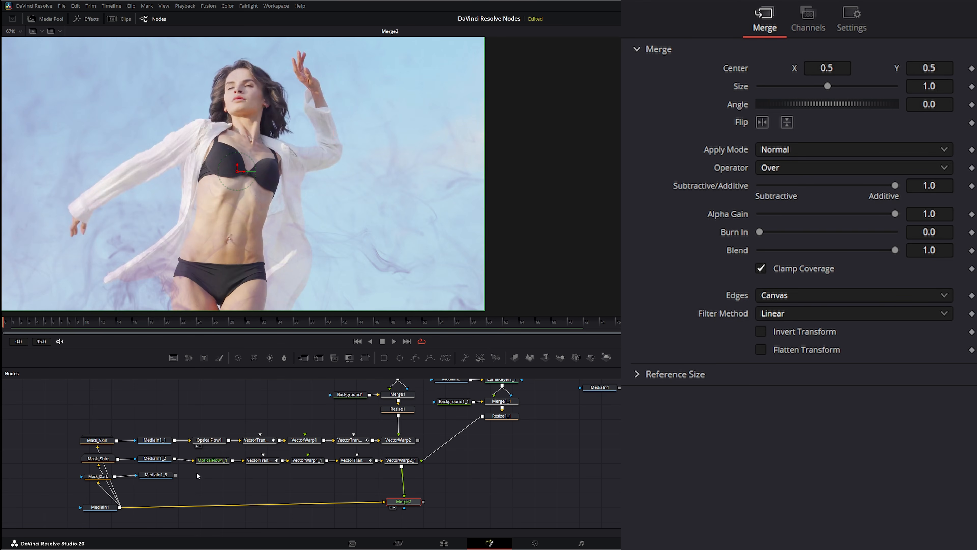
Duplicate the OpticalFlow1_1 through VectorWarp2_1 chain and connect the copy to the dark-area mask's MediaIn1_3.
{"action": "left_click_drag", "start_coordinate": [196, 471], "coordinate": [420, 456]}
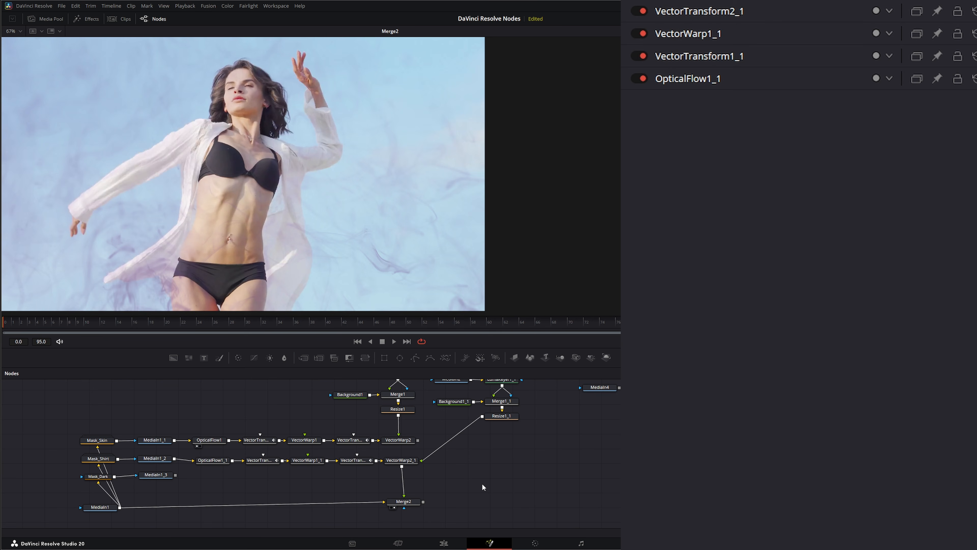
{"action": "key", "text": "ctrl+v"}
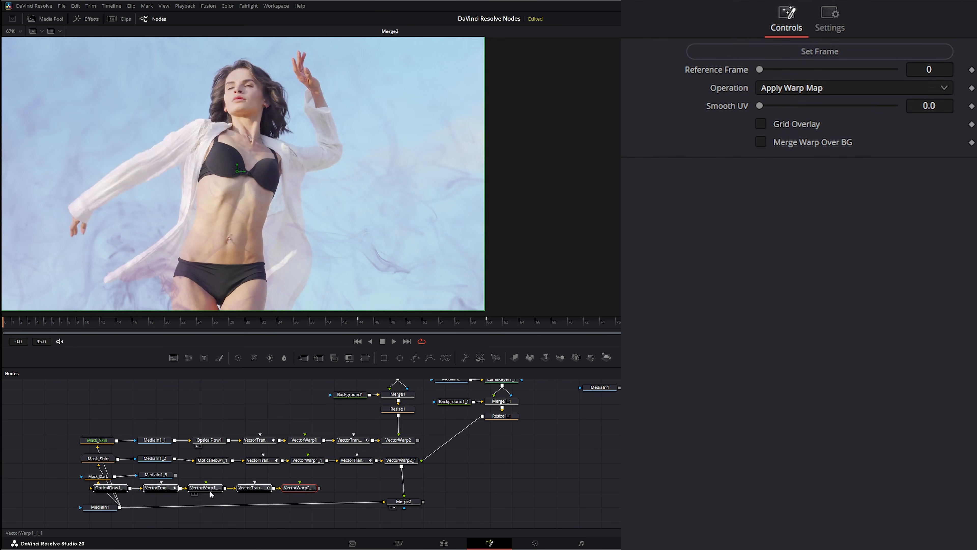
{"action": "left_click_drag", "start_coordinate": [310, 462], "coordinate": [314, 478]}
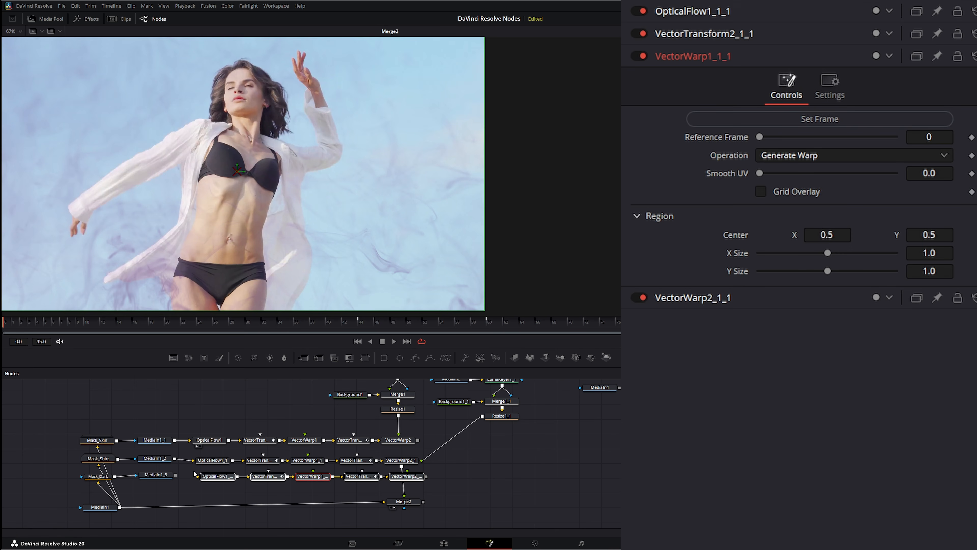
{"action": "left_click_drag", "start_coordinate": [176, 475], "coordinate": [197, 478]}
Duplicate LumaKeyer1_1, Background1_1, Merge1_1 and Resize1_1, feed MediaIn4 into the copied keyer, and align the copies with the other smoke groups.
{"action": "left_click_drag", "start_coordinate": [505, 452], "coordinate": [459, 489]}
{"action": "left_click_drag", "start_coordinate": [404, 420], "coordinate": [401, 404]}
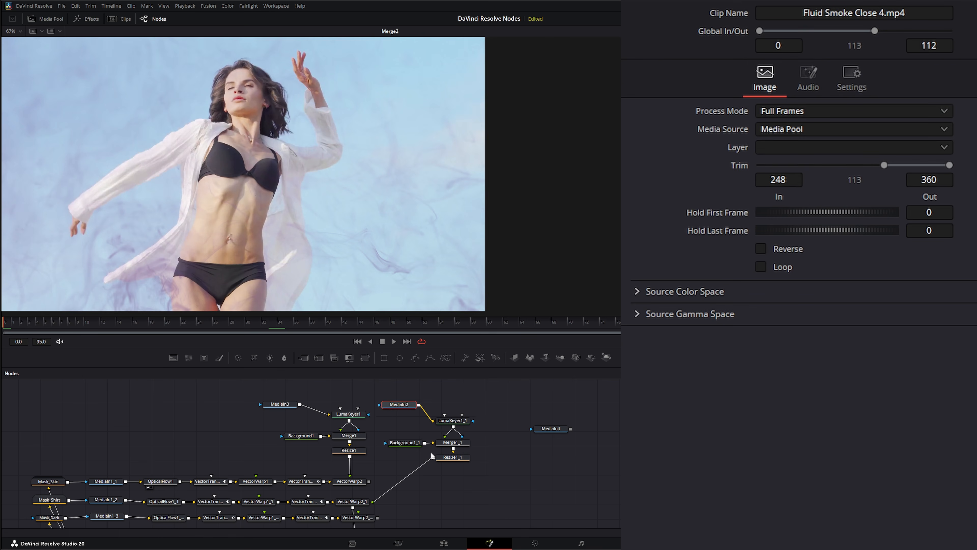
{"action": "left_click_drag", "start_coordinate": [499, 411], "coordinate": [419, 470]}
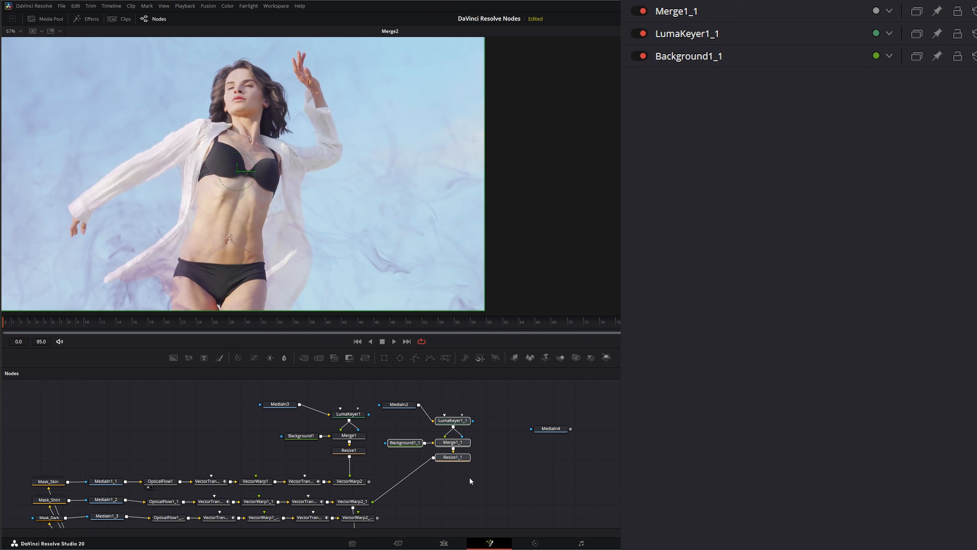
{"action": "key", "text": "ctrl+c"}
{"action": "key", "text": "ctrl+v"}
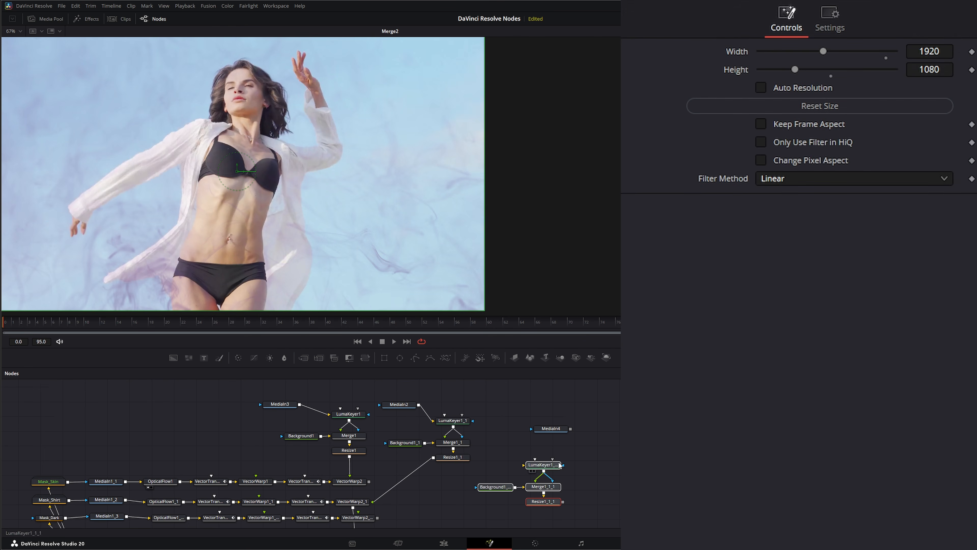
{"action": "left_click_drag", "start_coordinate": [562, 432], "coordinate": [522, 467]}
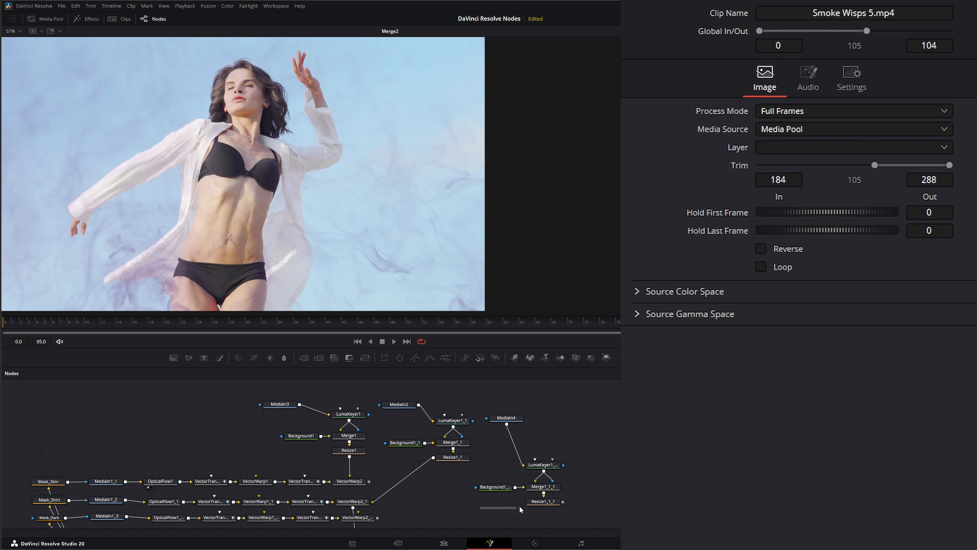
{"action": "left_click_drag", "start_coordinate": [481, 509], "coordinate": [563, 424]}
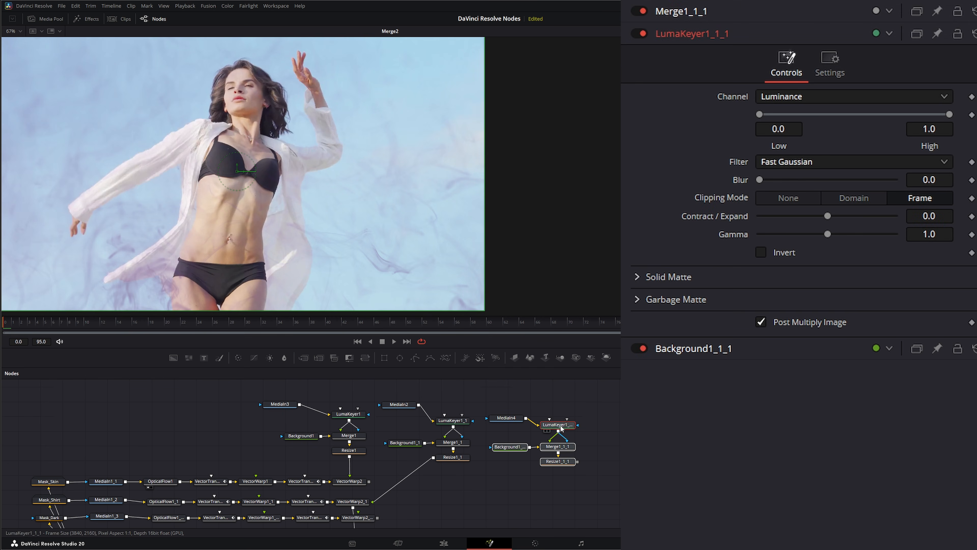
Connect Resize1_1_1 to the dark-area chain's final VectorWarp node and route that node into Merge2.
{"action": "left_click", "coordinate": [542, 487]}
{"action": "left_click_drag", "start_coordinate": [506, 492], "coordinate": [516, 462]}
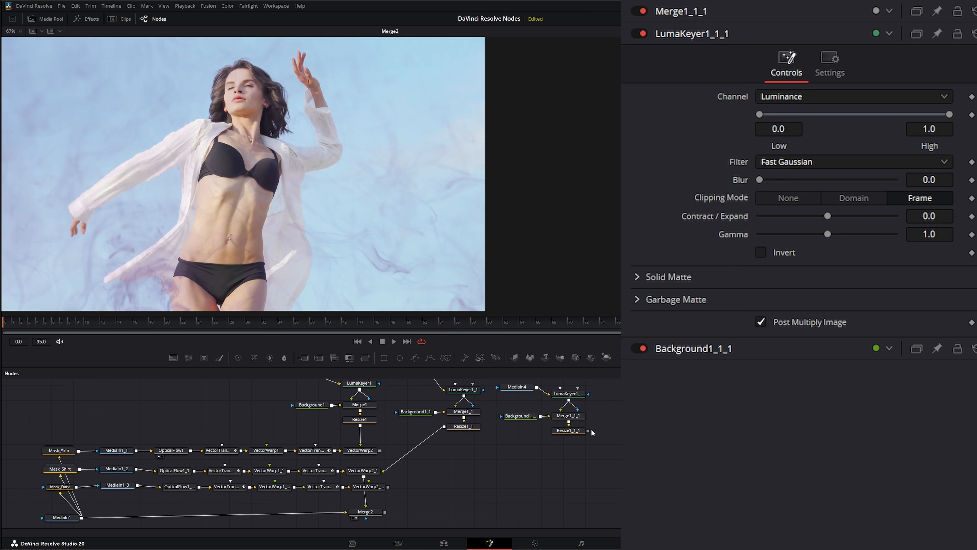
{"action": "left_click_drag", "start_coordinate": [587, 430], "coordinate": [386, 491]}
{"action": "left_click_drag", "start_coordinate": [370, 493], "coordinate": [365, 508]}
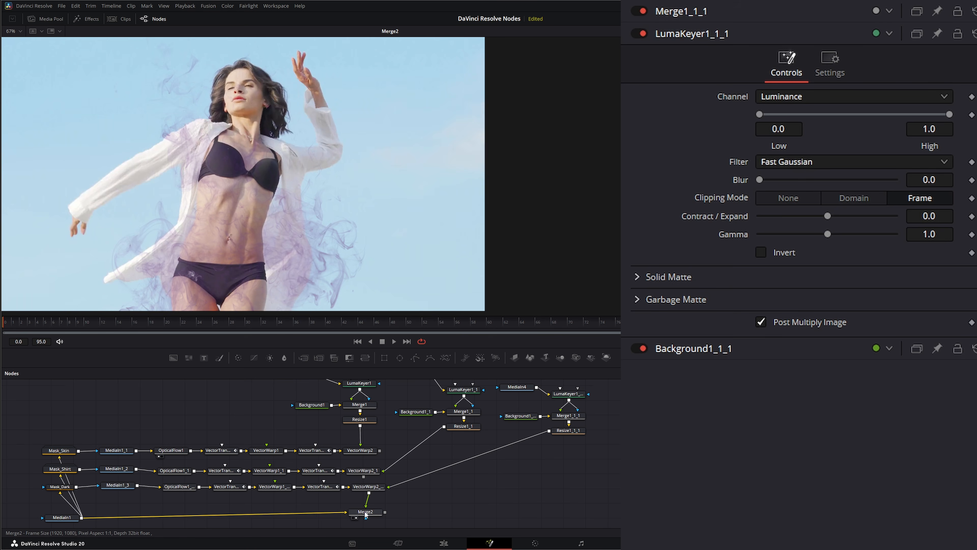
{"action": "left_click", "coordinate": [369, 515]}
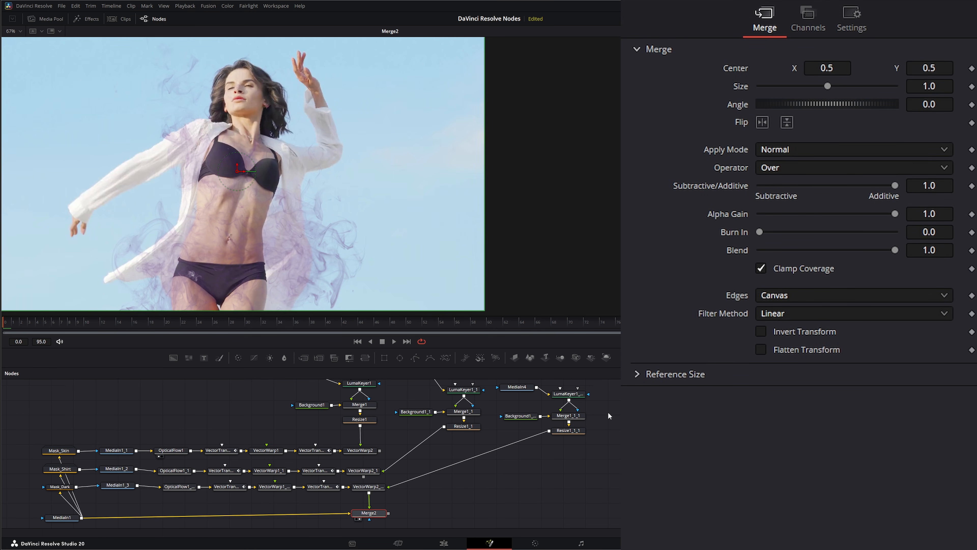
Set Background1_1_1's color to deep blue with red 0.0196, green 0.192 and blue 0.675, and play back the tinted smoke.
{"action": "left_click", "coordinate": [529, 418]}
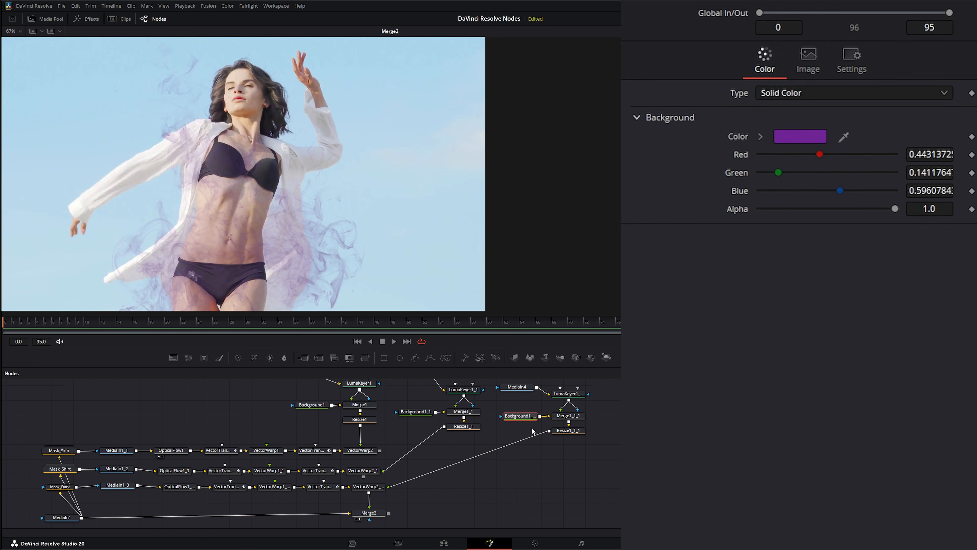
{"action": "left_click", "coordinate": [823, 141]}
{"action": "left_click_drag", "start_coordinate": [502, 223], "coordinate": [516, 207]}
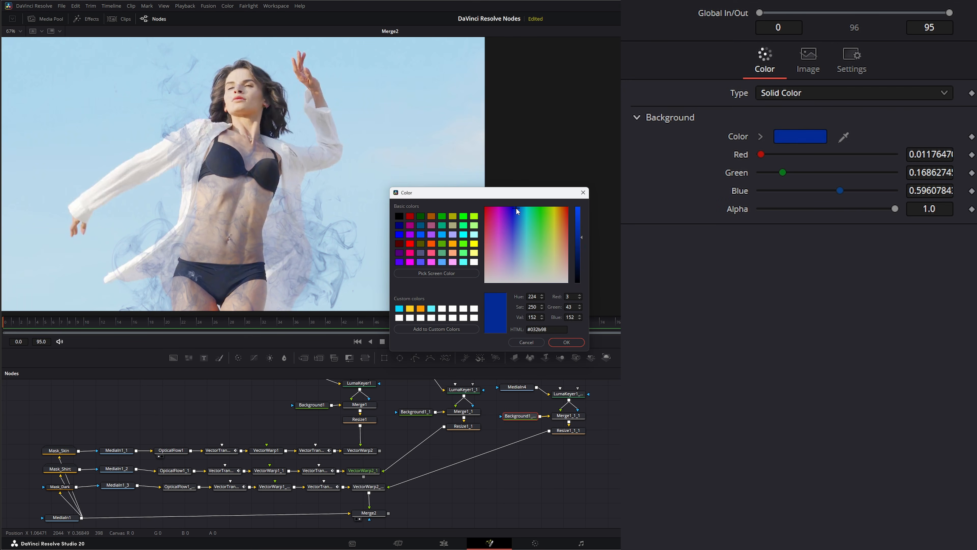
{"action": "left_click", "coordinate": [578, 231]}
{"action": "left_click", "coordinate": [576, 342]}
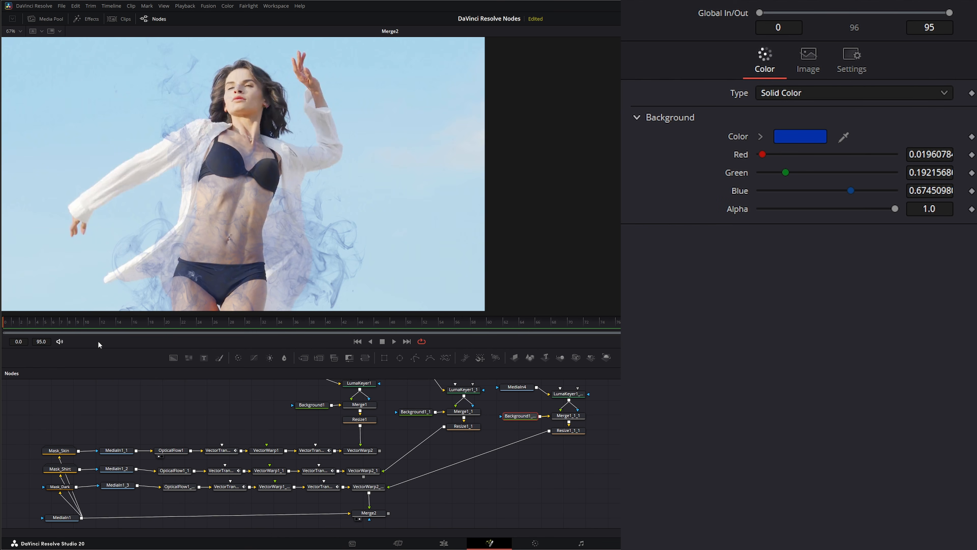
{"action": "left_click", "coordinate": [394, 340]}
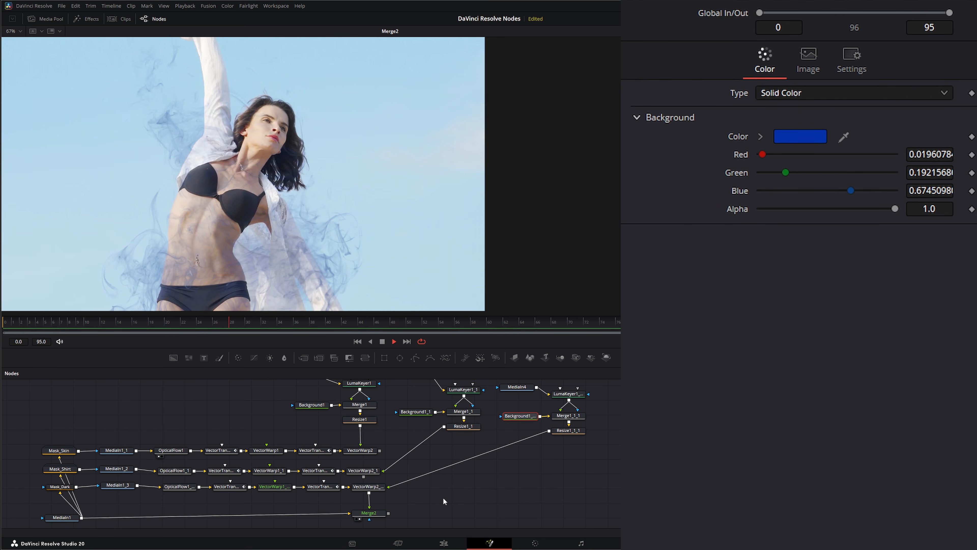
{"action": "left_click", "coordinate": [552, 324]}
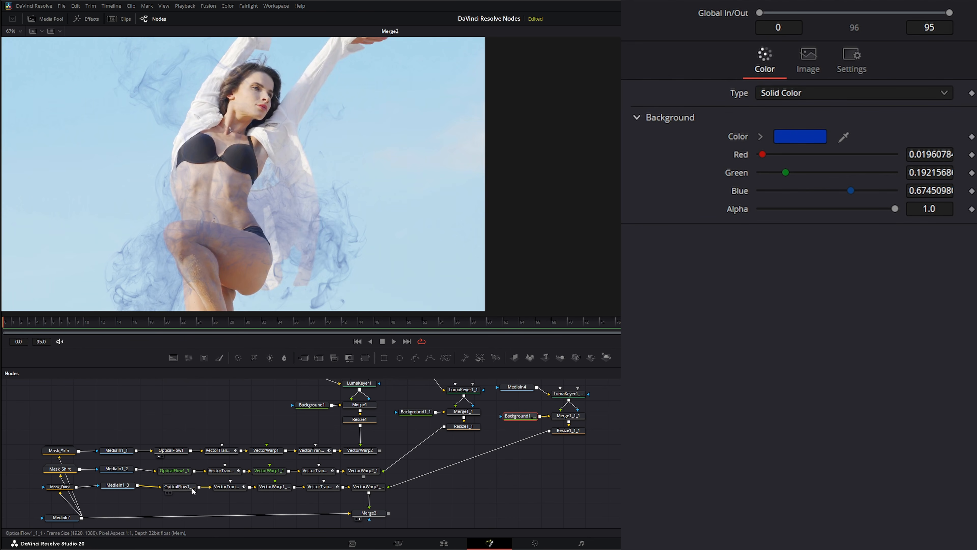
Review the matching VectorTransform nodes across the skin, shirt and dark-area chains.
{"action": "left_click", "coordinate": [230, 487]}
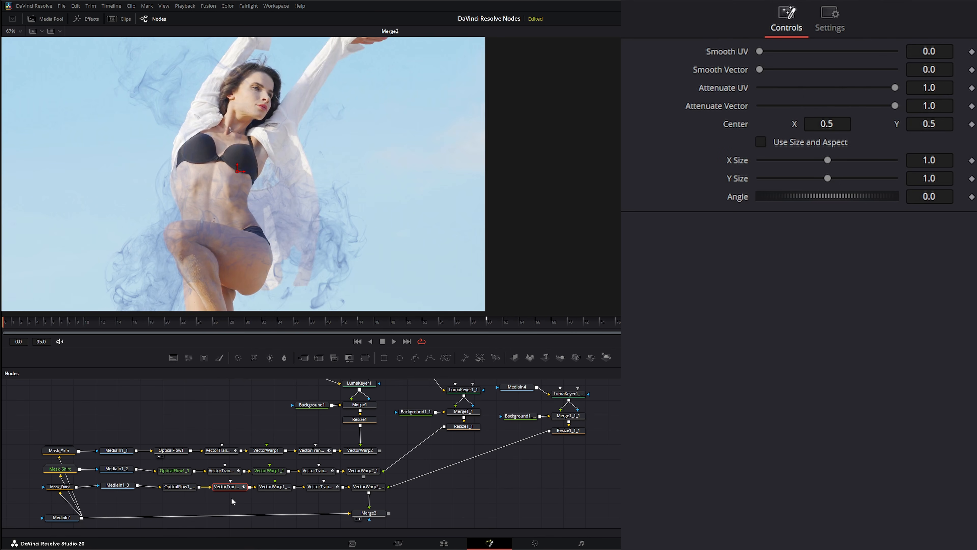
{"action": "left_click_drag", "start_coordinate": [215, 408], "coordinate": [232, 501]}
{"action": "left_click_drag", "start_coordinate": [311, 427], "coordinate": [322, 497]}
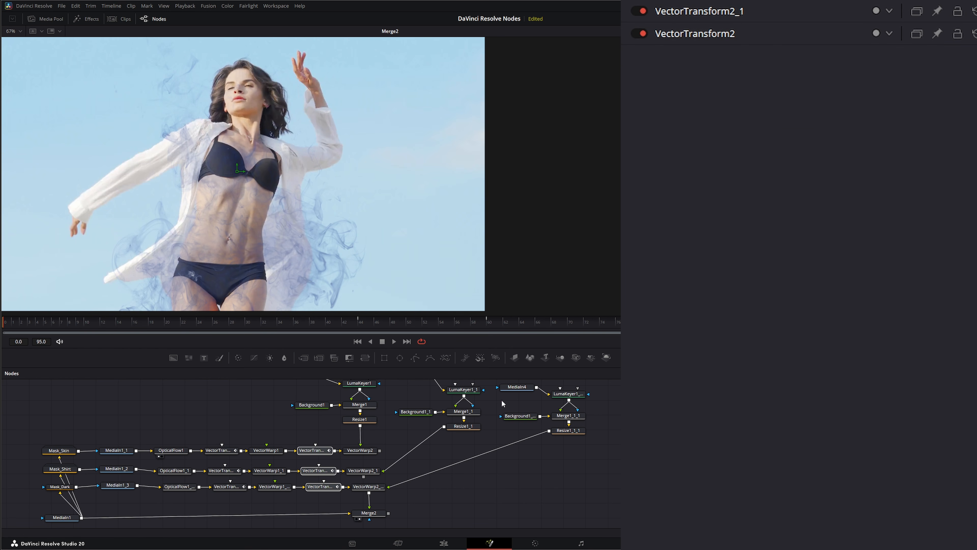
{"action": "left_click_drag", "start_coordinate": [457, 499], "coordinate": [450, 479]}
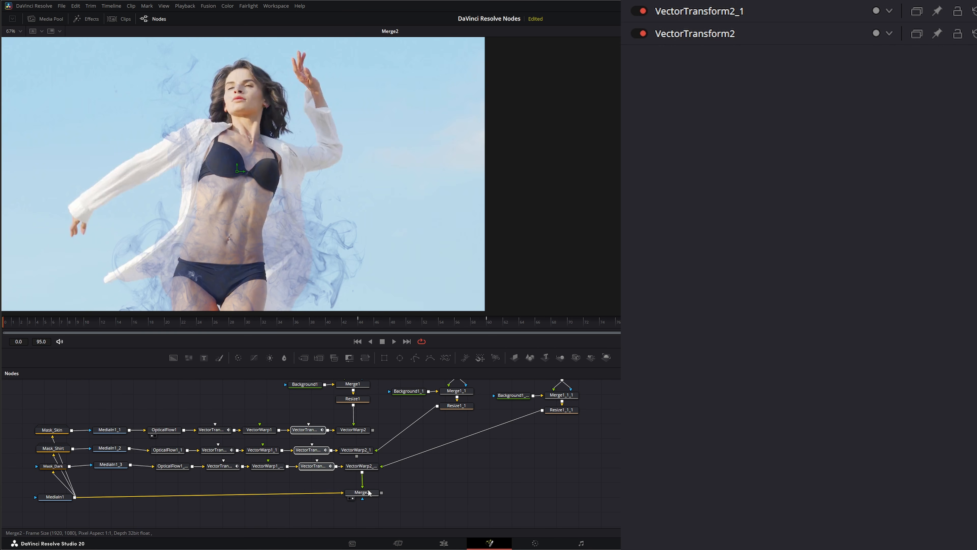
Move Merge2 away from the smoke chains and feed it VectorWarp2 as foreground and VectorWarp2_1 as background.
{"action": "left_click_drag", "start_coordinate": [366, 494], "coordinate": [461, 493]}
{"action": "left_click", "coordinate": [354, 497]}
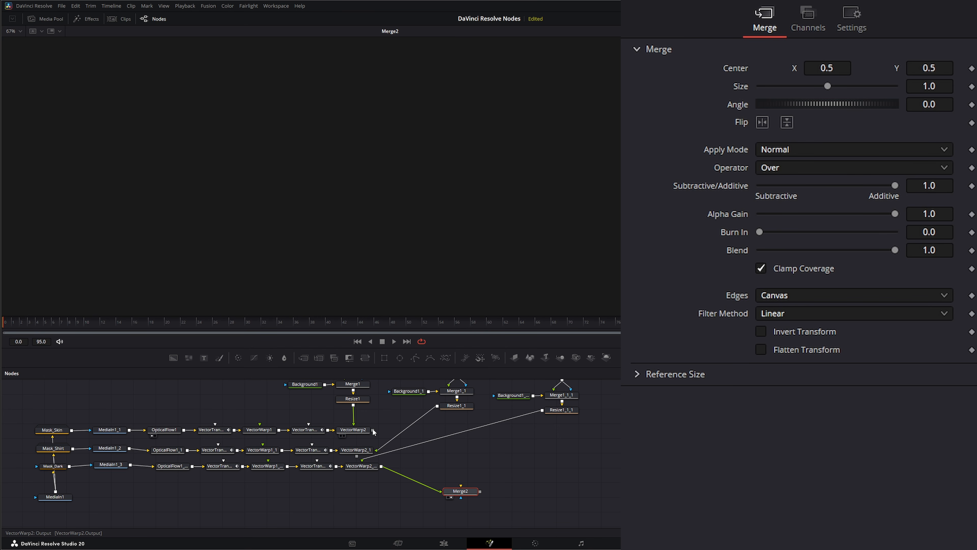
{"action": "left_click_drag", "start_coordinate": [372, 429], "coordinate": [461, 487]}
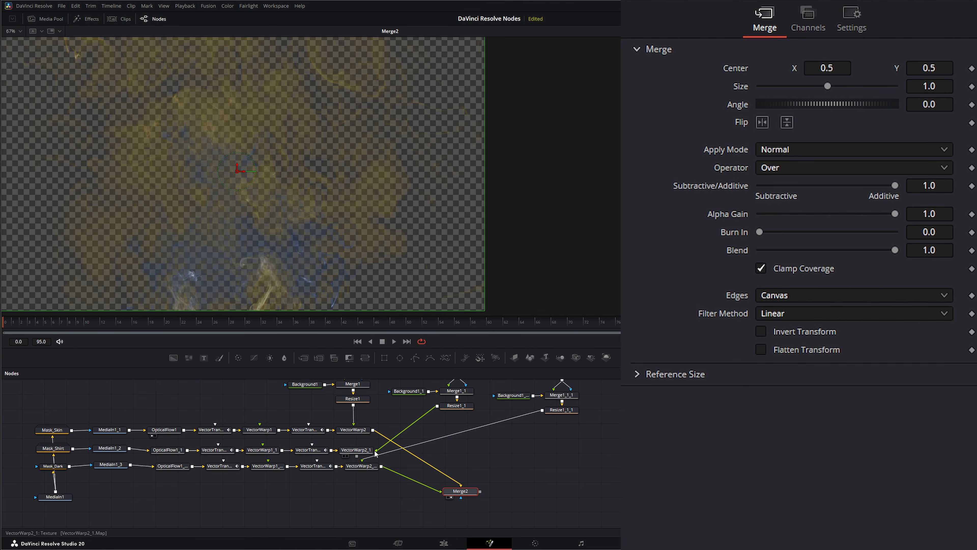
{"action": "left_click_drag", "start_coordinate": [357, 456], "coordinate": [443, 504]}
Add a Merge after Merge2 and connect the dark-area chain's final VectorWarp node as its foreground.
{"action": "left_click", "coordinate": [499, 479]}
{"action": "mouse_move", "coordinate": [499, 478]}
{"action": "left_mouse_down"}
{"action": "mouse_move", "coordinate": [452, 472]}
{"action": "mouse_move", "coordinate": [488, 464]}
{"action": "left_mouse_up"}
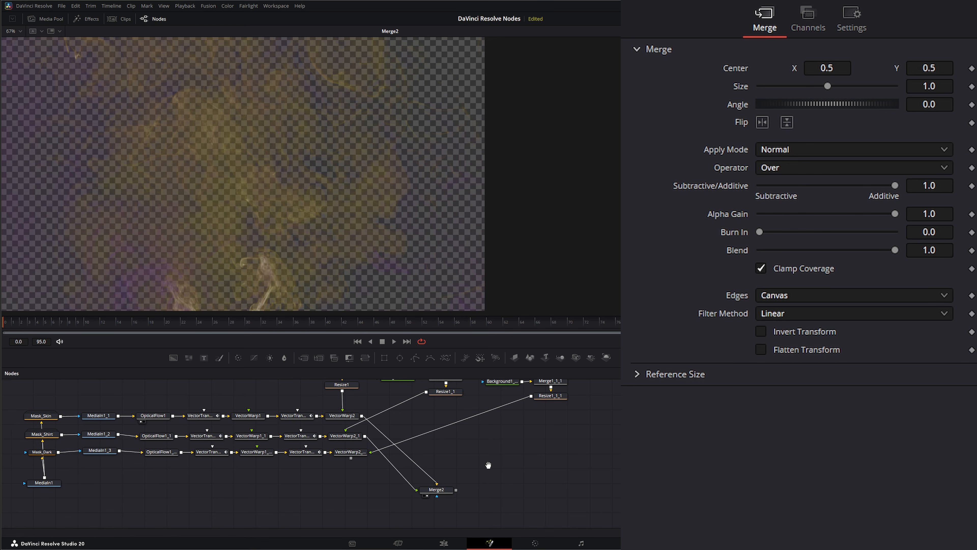
{"action": "left_click_drag", "start_coordinate": [306, 358], "coordinate": [487, 490]}
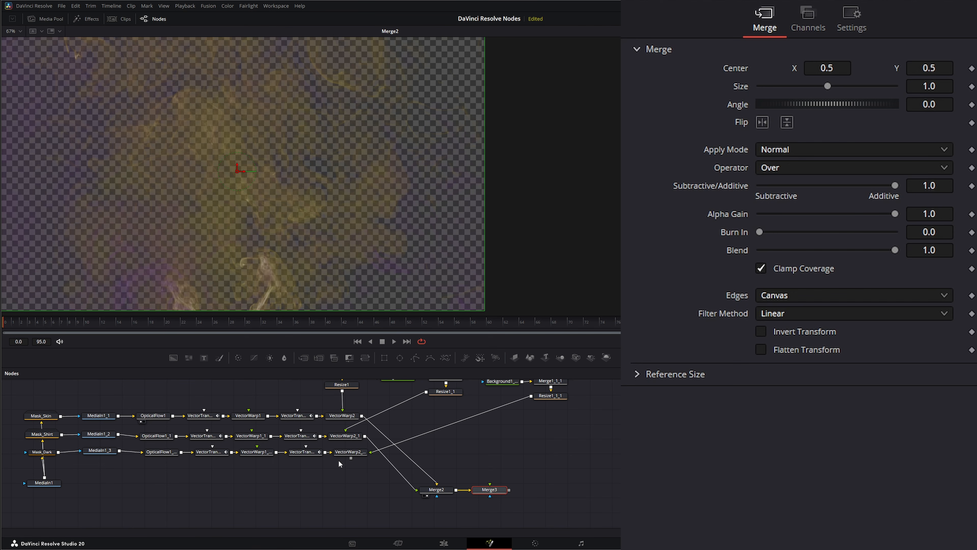
{"action": "left_click_drag", "start_coordinate": [351, 457], "coordinate": [499, 492]}
Add another Merge that composites Merge3's combined smoke over MediaIn1, and play back the result.
{"action": "left_click_drag", "start_coordinate": [302, 357], "coordinate": [345, 399]}
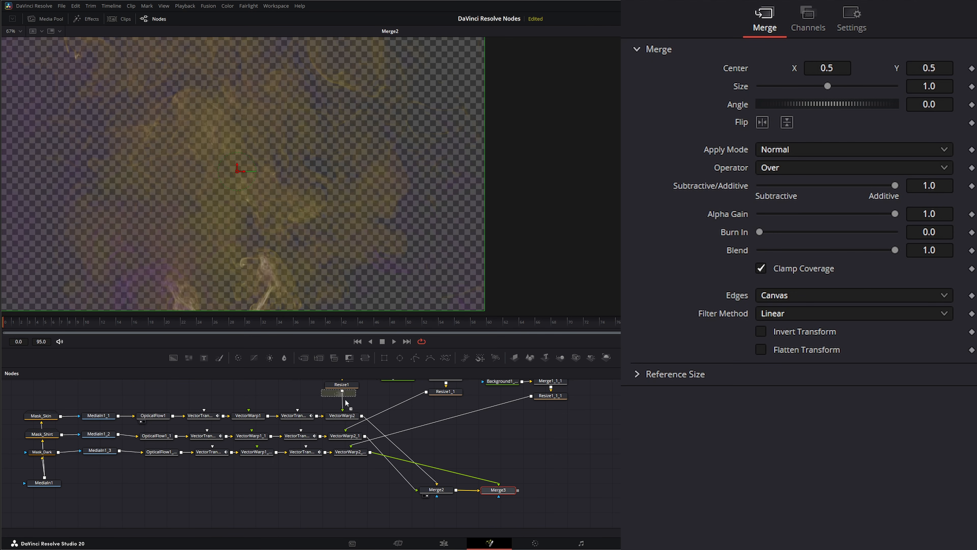
{"action": "left_click_drag", "start_coordinate": [387, 514], "coordinate": [385, 515]}
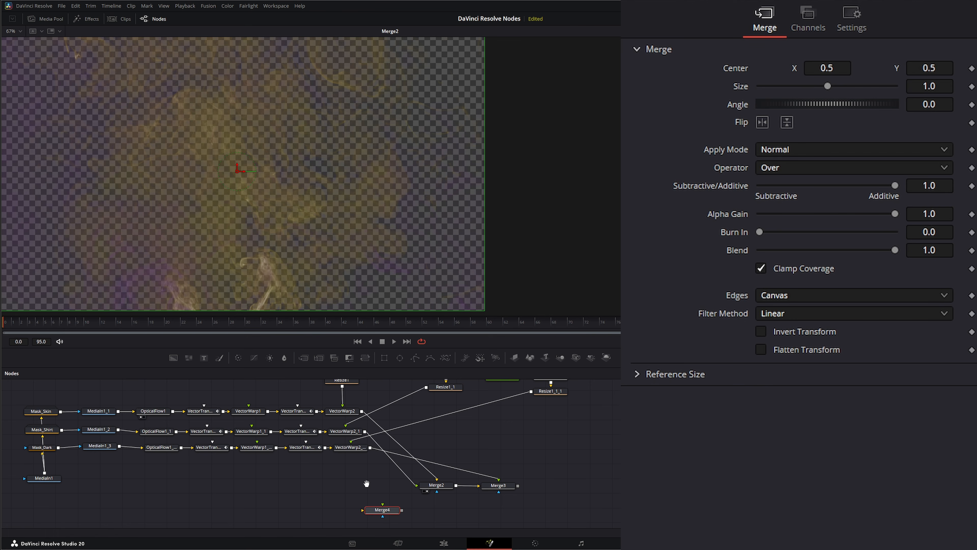
{"action": "scroll", "coordinate": [76, 480], "scroll_direction": "down", "scroll_amount": 1}
{"action": "left_click_drag", "start_coordinate": [45, 465], "coordinate": [372, 518]}
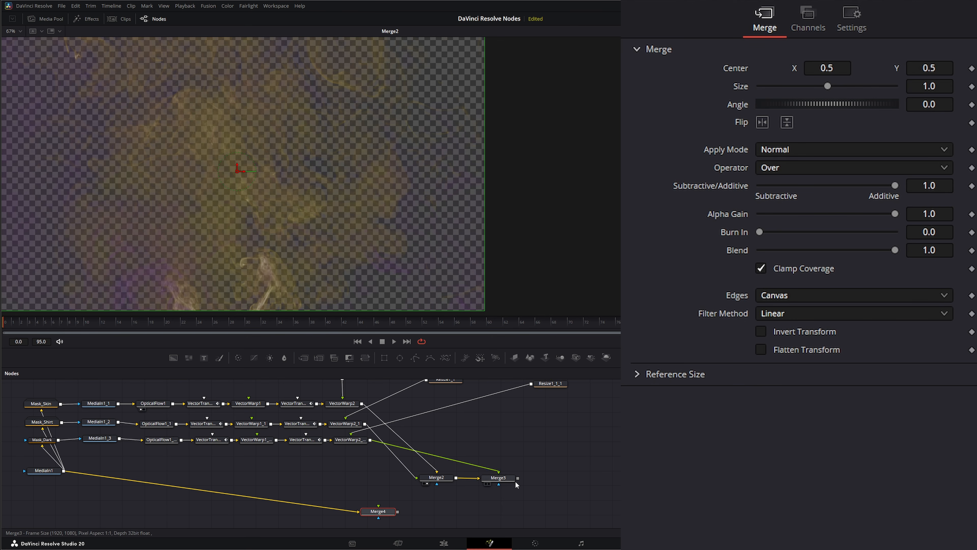
{"action": "left_click_drag", "start_coordinate": [519, 477], "coordinate": [390, 518]}
{"action": "key", "text": "1"}
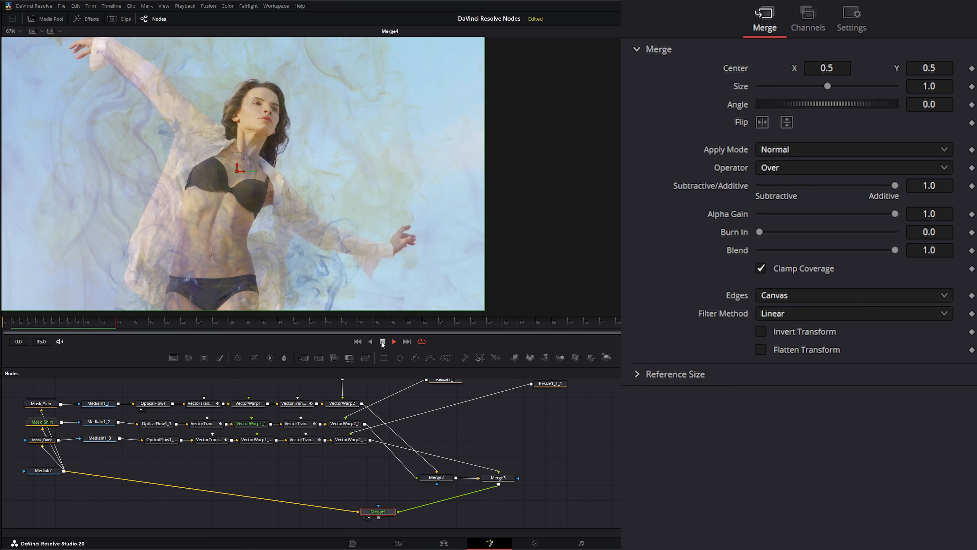
{"action": "left_click", "coordinate": [381, 341]}
{"action": "left_click", "coordinate": [357, 342]}
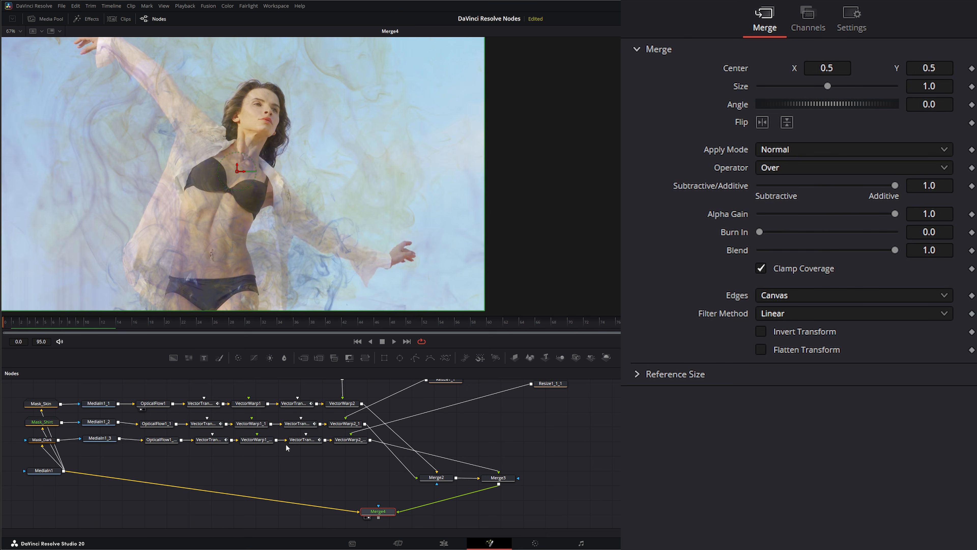
{"action": "left_click_drag", "start_coordinate": [237, 469], "coordinate": [248, 483]}
{"action": "left_click_drag", "start_coordinate": [34, 399], "coordinate": [66, 465]}
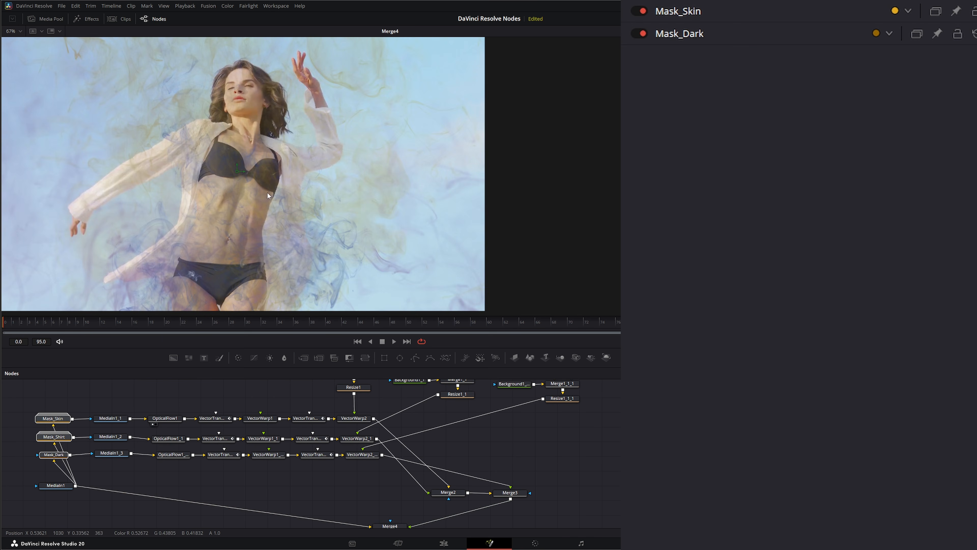
{"action": "left_click_drag", "start_coordinate": [288, 488], "coordinate": [278, 474]}
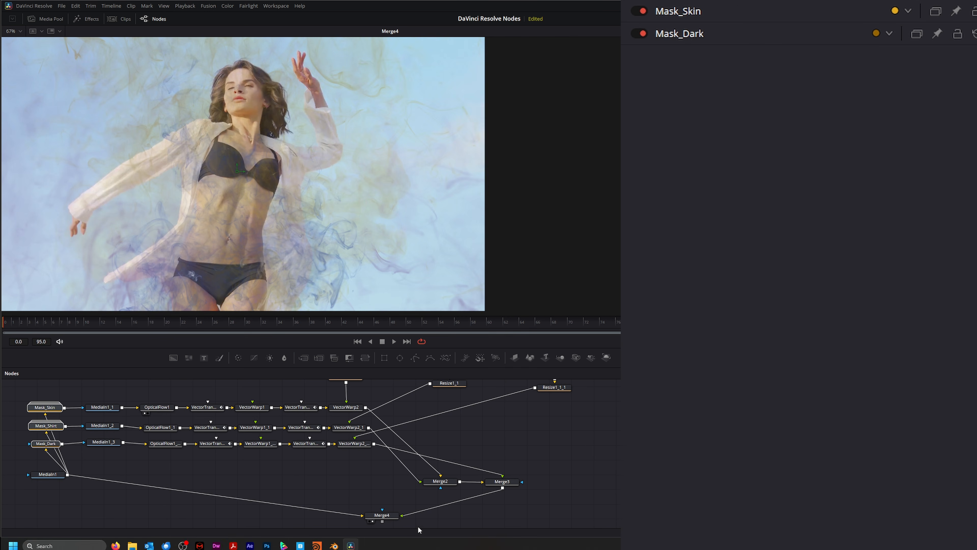
{"action": "left_click", "coordinate": [381, 515]}
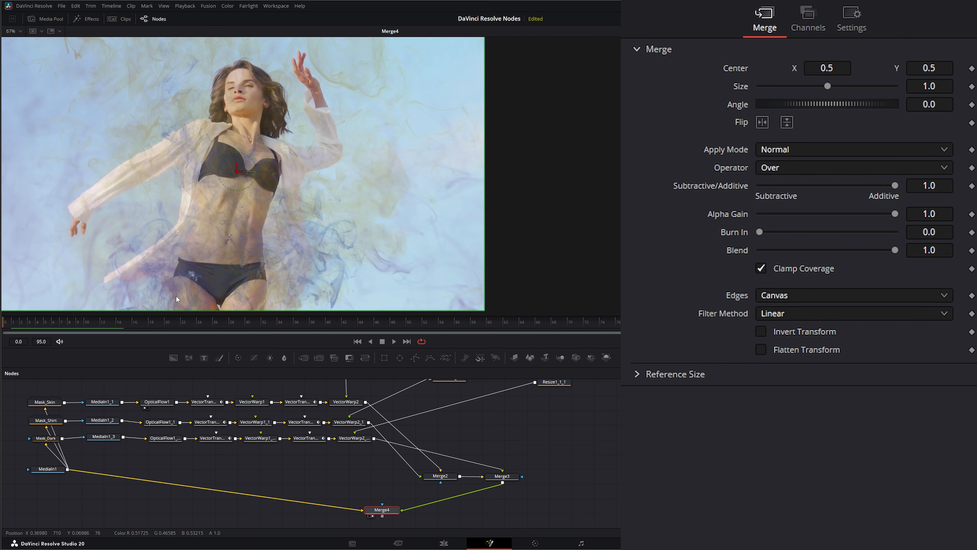
{"action": "left_click_drag", "start_coordinate": [292, 483], "coordinate": [290, 482]}
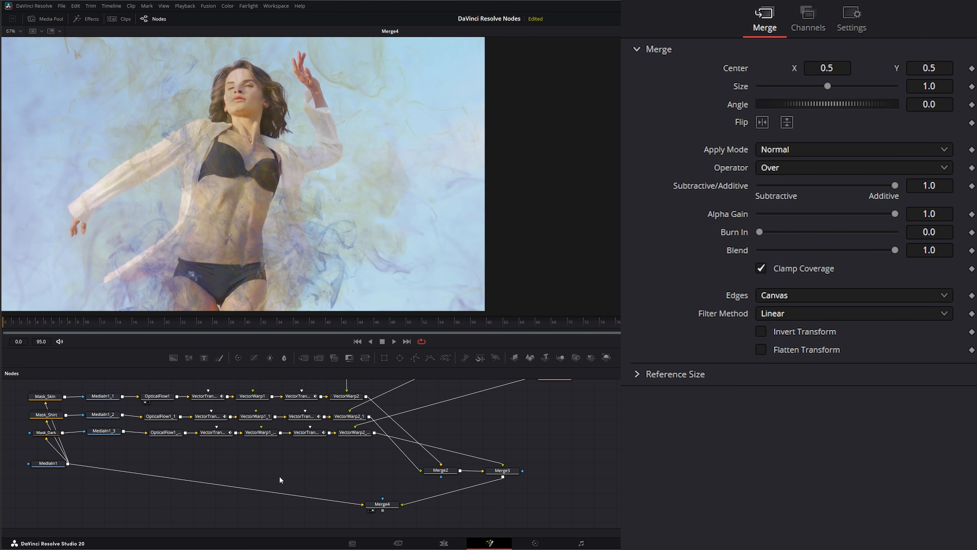
Add a Matte Control node below the smoke chains and feed Mask_Skin into it.
{"action": "left_click", "coordinate": [45, 396]}
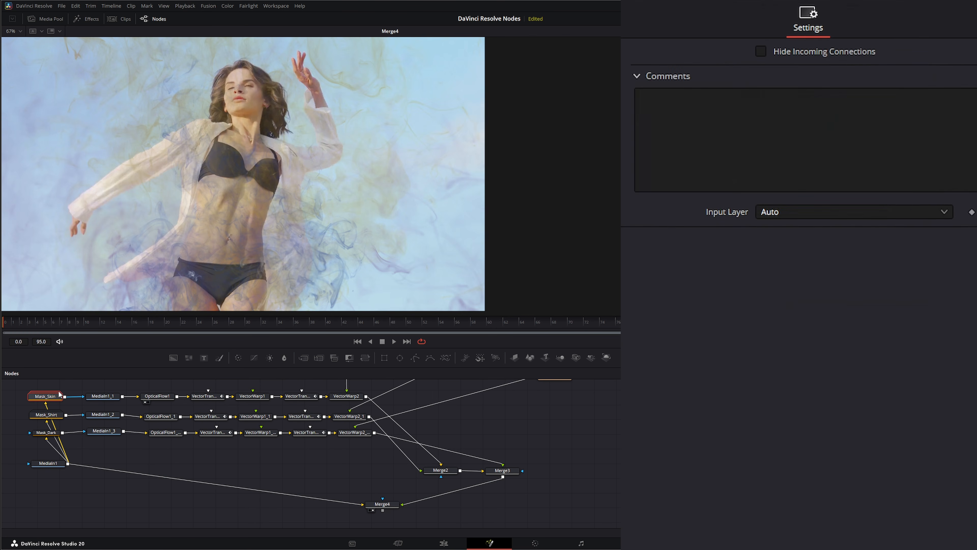
{"action": "left_click", "coordinate": [193, 465]}
{"action": "key", "text": "shift+space"}
{"action": "type", "text": "ma"}
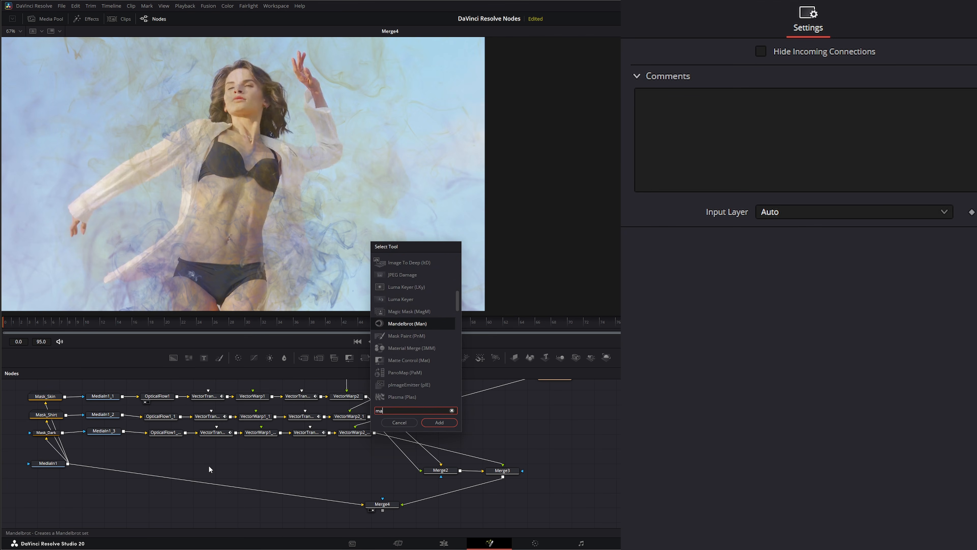
{"action": "type", "text": "tt"}
{"action": "key", "text": "Return"}
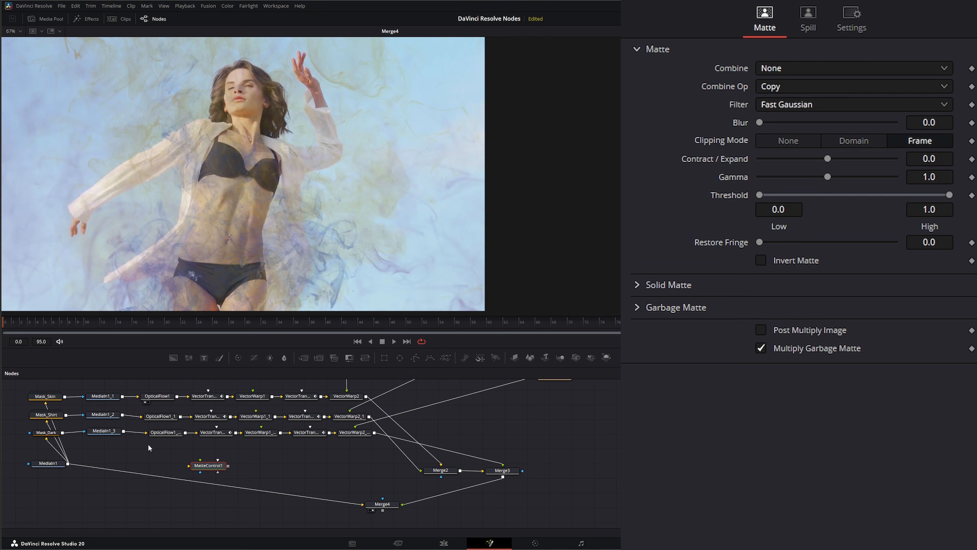
{"action": "left_click_drag", "start_coordinate": [65, 396], "coordinate": [193, 470]}
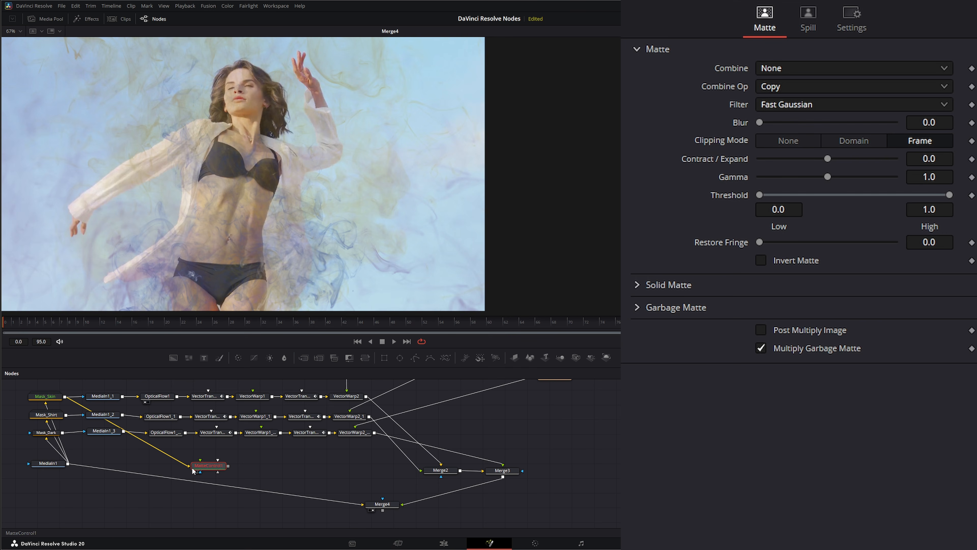
View MatteControl1 and set its blur to 3.32 and contract/expand to -0.98.
{"action": "key", "text": "1"}
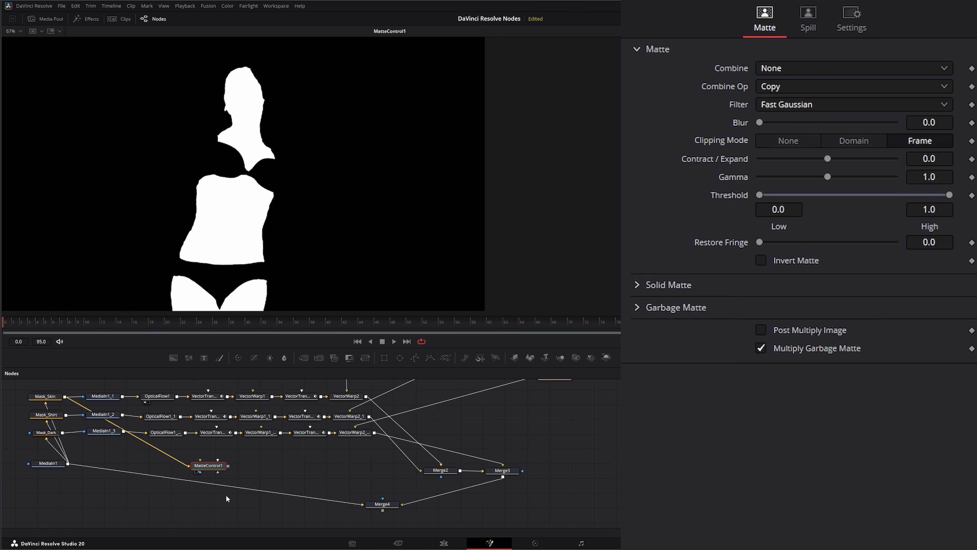
{"action": "left_click_drag", "start_coordinate": [759, 122], "coordinate": [805, 122]}
{"action": "left_click_drag", "start_coordinate": [827, 159], "coordinate": [761, 171]}
Connect MatteControl1 as Merge4's effect mask, view Merge4 and apply the mask inverted.
{"action": "left_click_drag", "start_coordinate": [228, 465], "coordinate": [369, 504]}
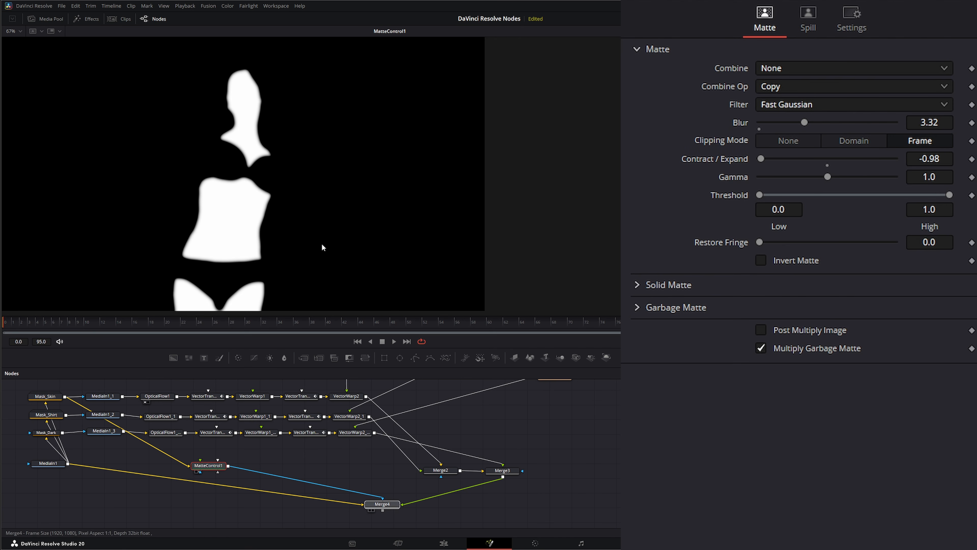
{"action": "left_click", "coordinate": [388, 505]}
{"action": "key", "text": "1"}
{"action": "left_click", "coordinate": [389, 505]}
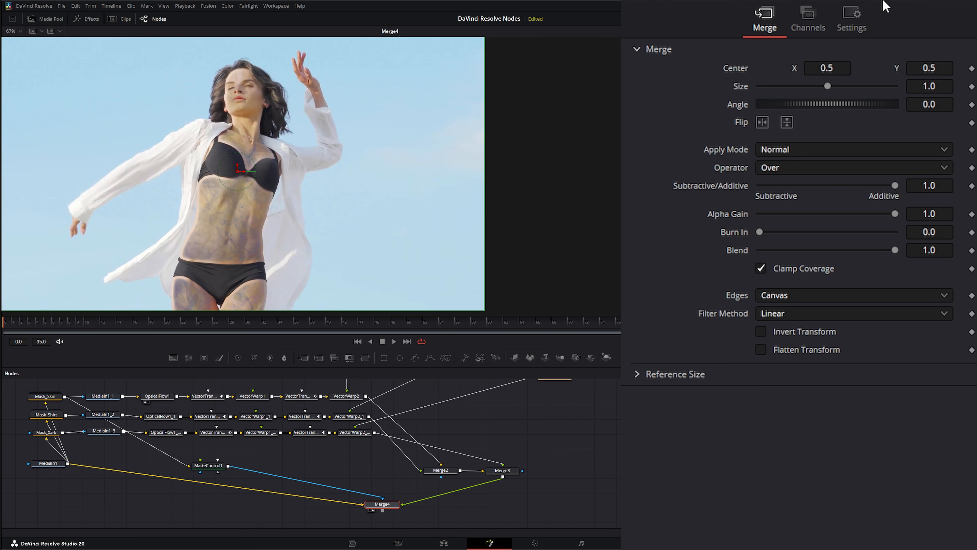
{"action": "left_click", "coordinate": [852, 20]}
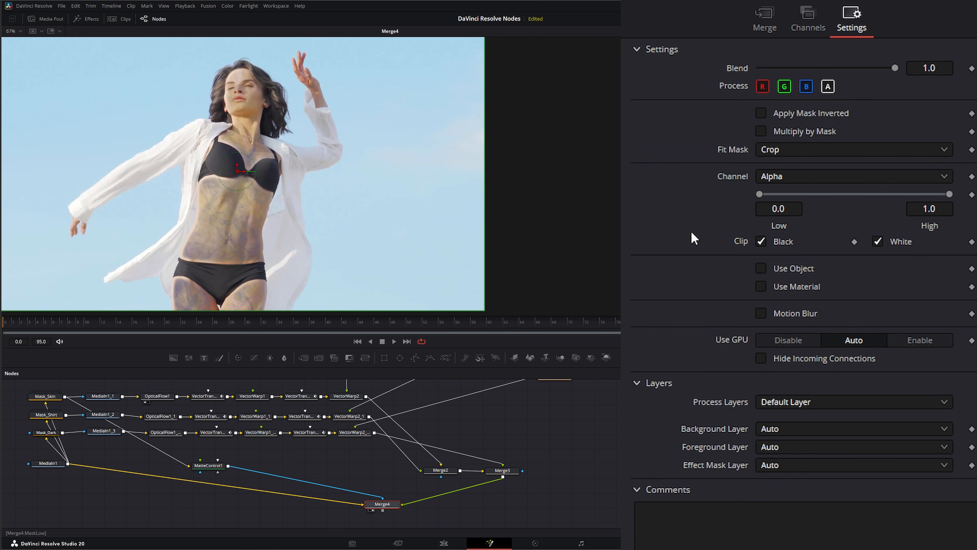
{"action": "left_click", "coordinate": [760, 114]}
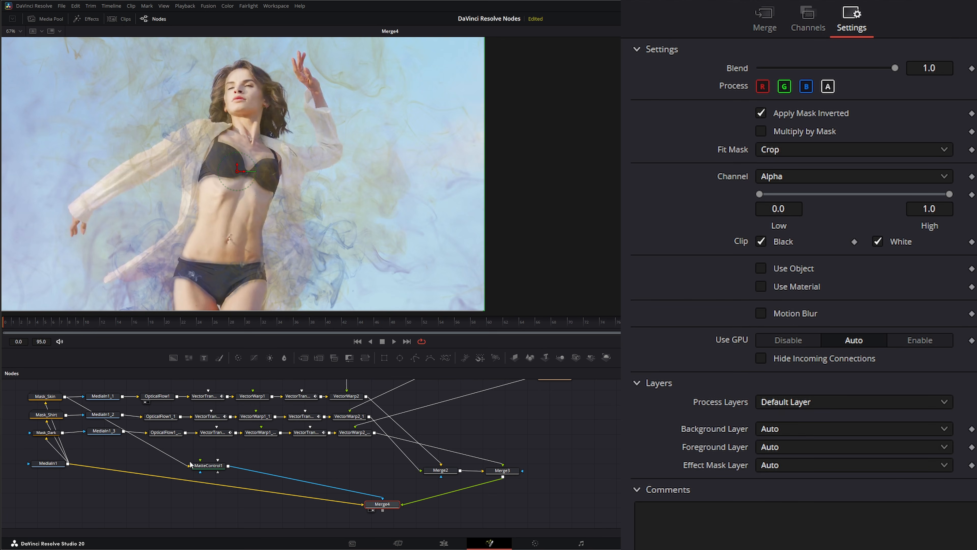
Set MatteControl1's blur to 8.13, contract/expand to -0.77, gamma to 2.76 and low threshold to 0.652, and play back the composite.
{"action": "left_click", "coordinate": [206, 466]}
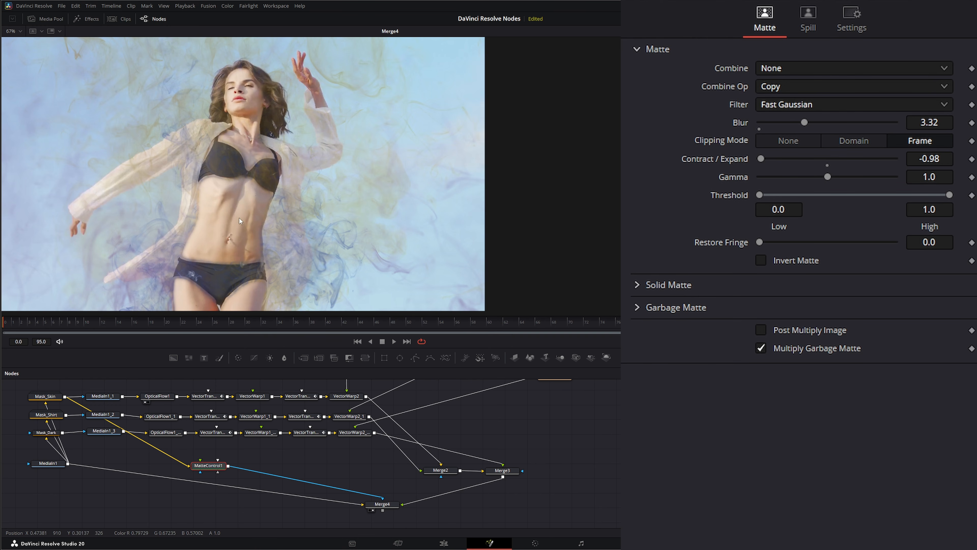
{"action": "left_click_drag", "start_coordinate": [760, 159], "coordinate": [800, 160]}
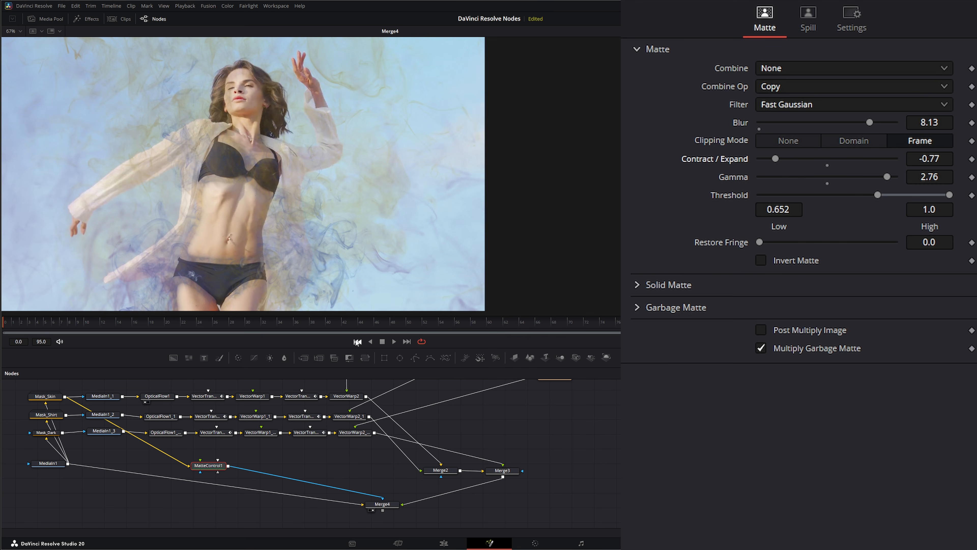
{"action": "left_click", "coordinate": [395, 341]}
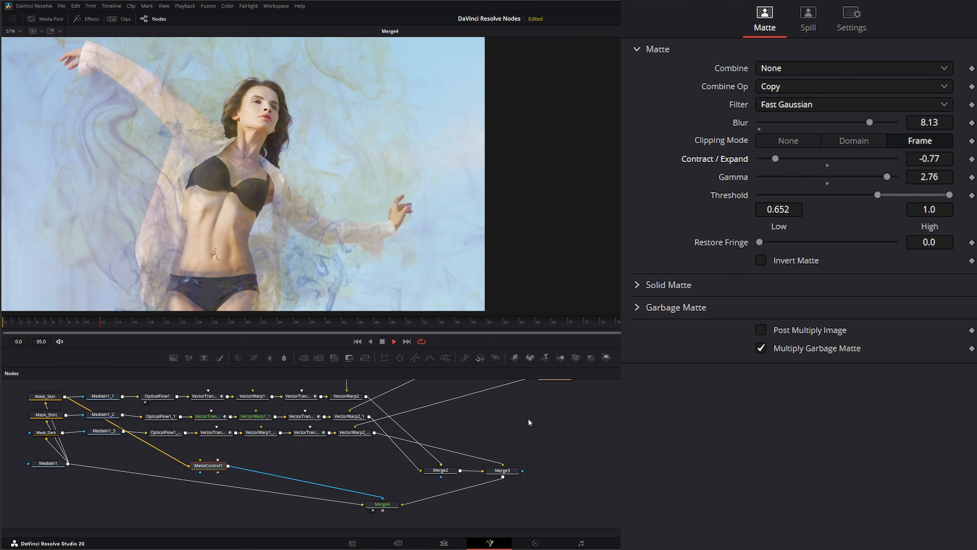
{"action": "key", "text": "space"}
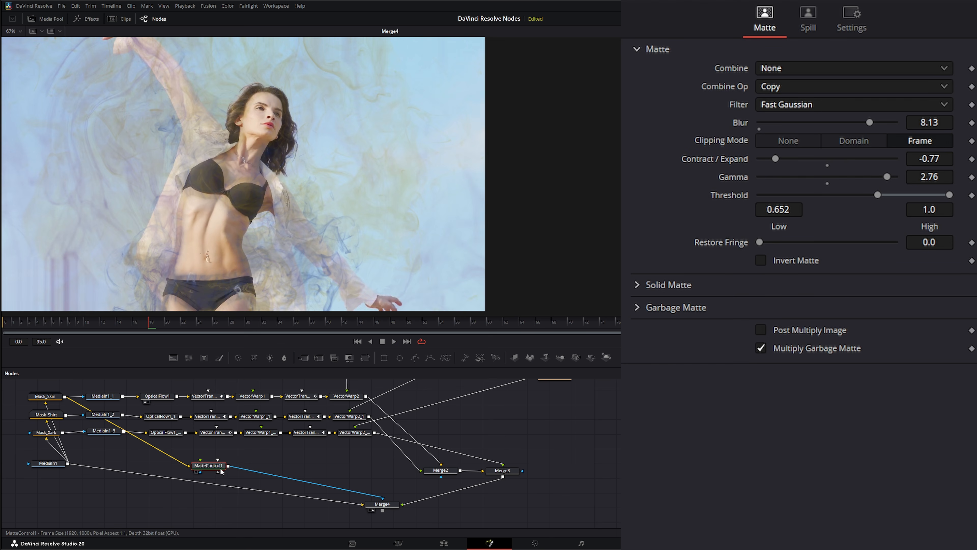
Add a second Matte Control node between MatteControl1 and Merge4's mask input and line it up with the first.
{"action": "left_click_drag", "start_coordinate": [219, 467], "coordinate": [207, 466]}
{"action": "left_click", "coordinate": [269, 459]}
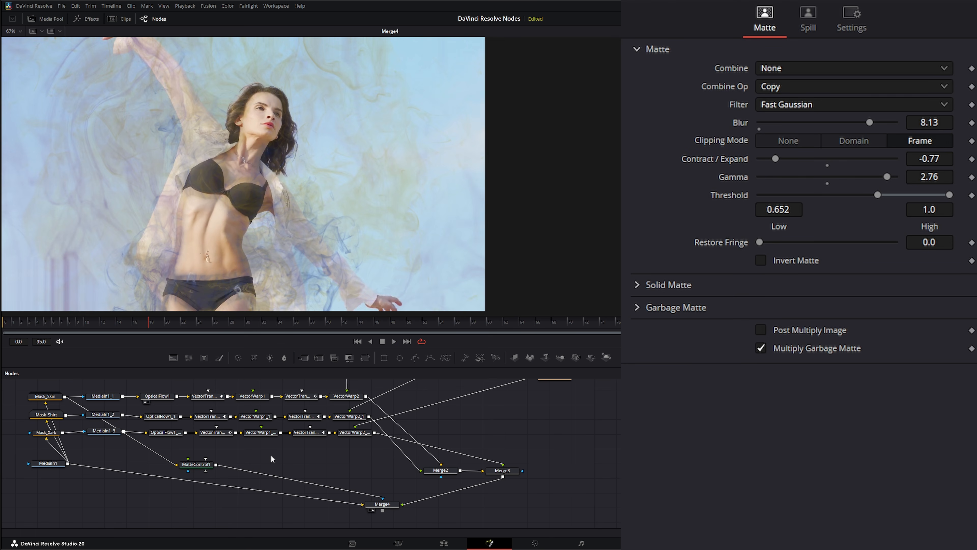
{"action": "key", "text": "shift+space"}
{"action": "type", "text": "ma"}
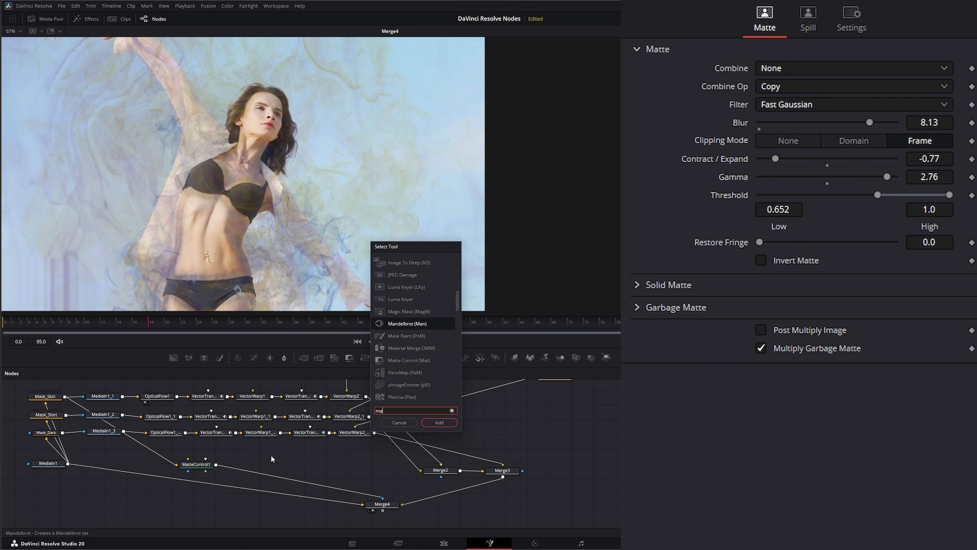
{"action": "type", "text": "tte"}
{"action": "key", "text": "Return"}
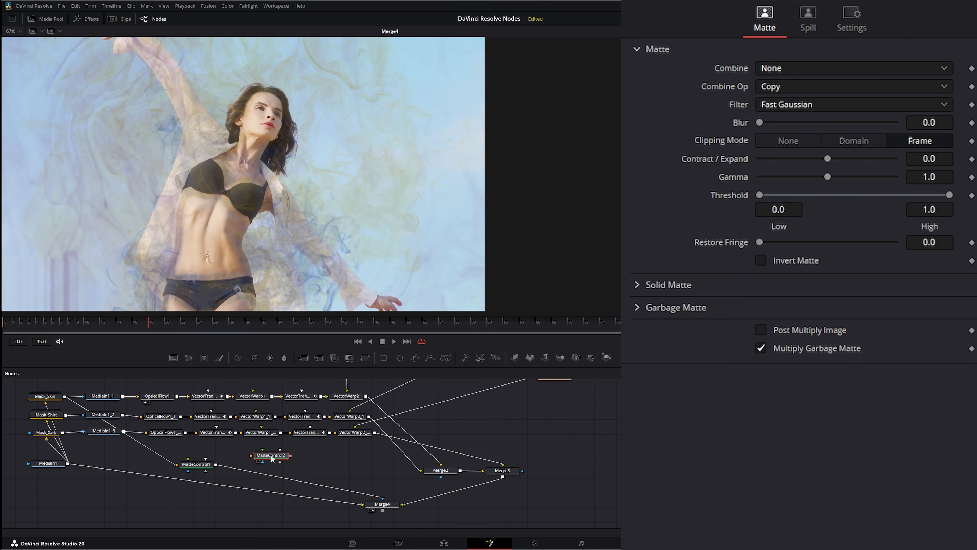
{"action": "left_click_drag", "start_coordinate": [271, 458], "coordinate": [384, 500]}
{"action": "left_click_drag", "start_coordinate": [272, 463], "coordinate": [248, 470]}
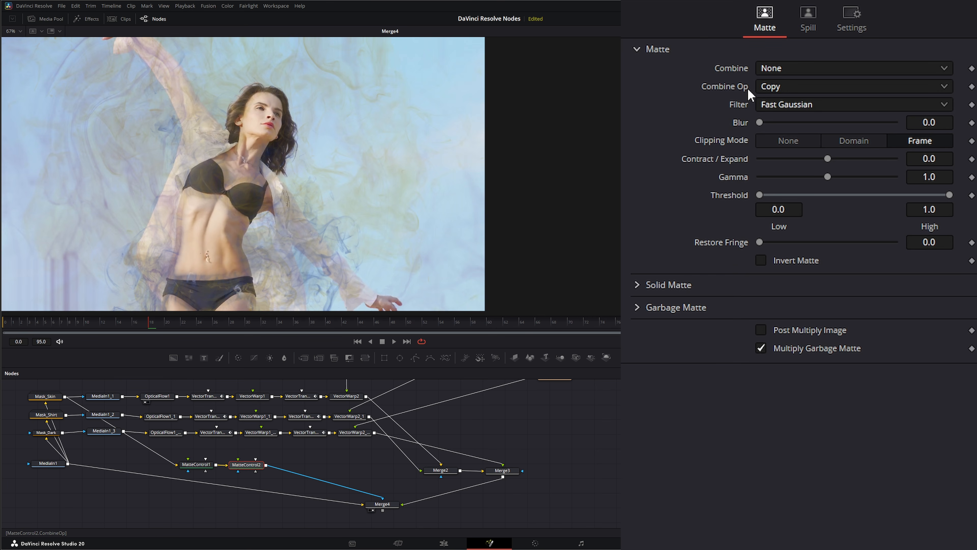
Set MatteControl2's blur to 9.14, contract/expand to 0.83, gamma to 0.74 and high threshold to 0.96, and play back the composite.
{"action": "left_click_drag", "start_coordinate": [762, 126], "coordinate": [782, 127]}
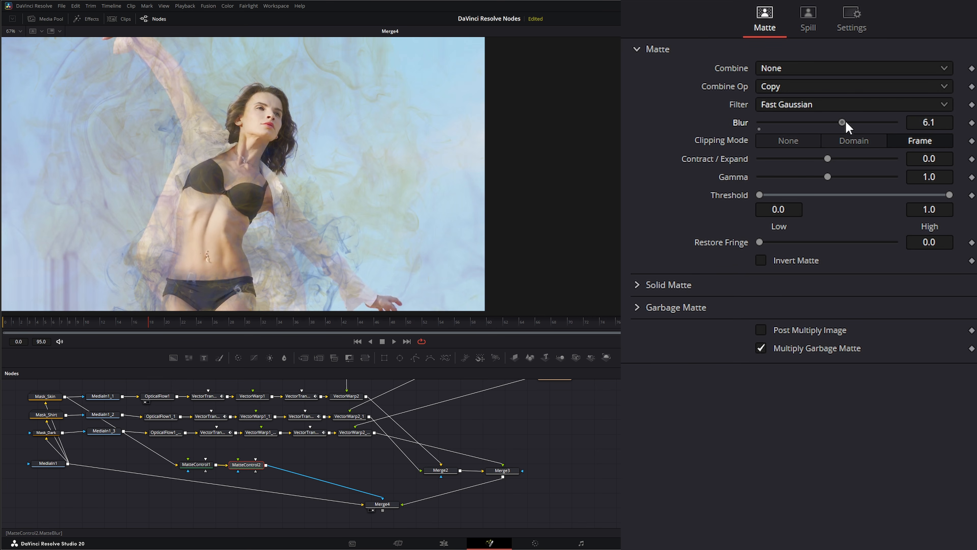
{"action": "left_click_drag", "start_coordinate": [870, 123], "coordinate": [908, 124]}
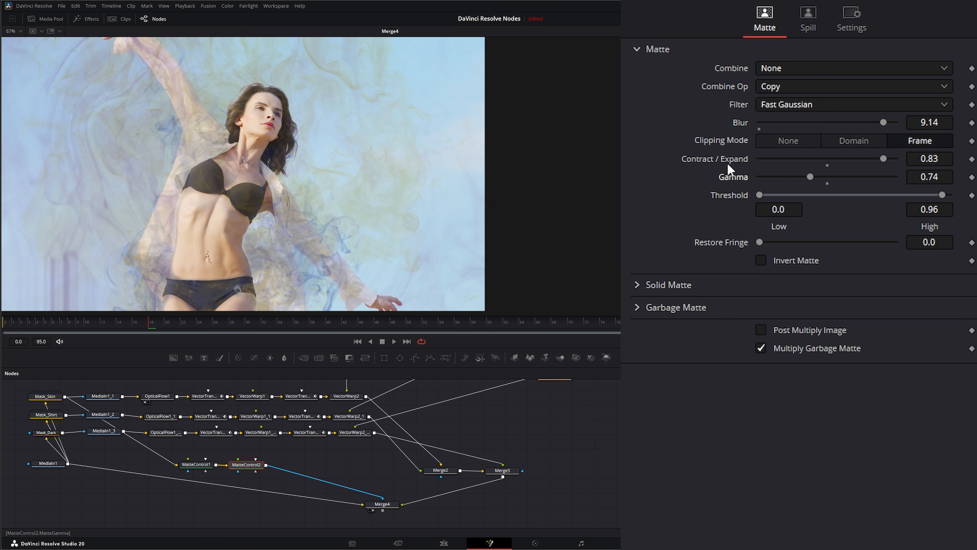
{"action": "left_click", "coordinate": [396, 340]}
{"action": "left_click", "coordinate": [380, 341]}
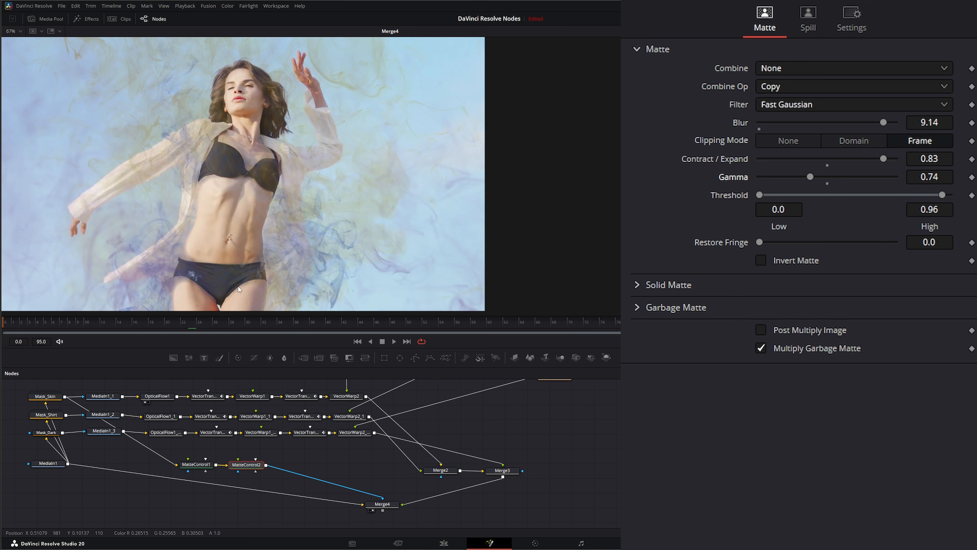
Move MatteControl1 and MatteControl2 together closer to the mask nodes.
{"action": "left_click", "coordinate": [246, 465]}
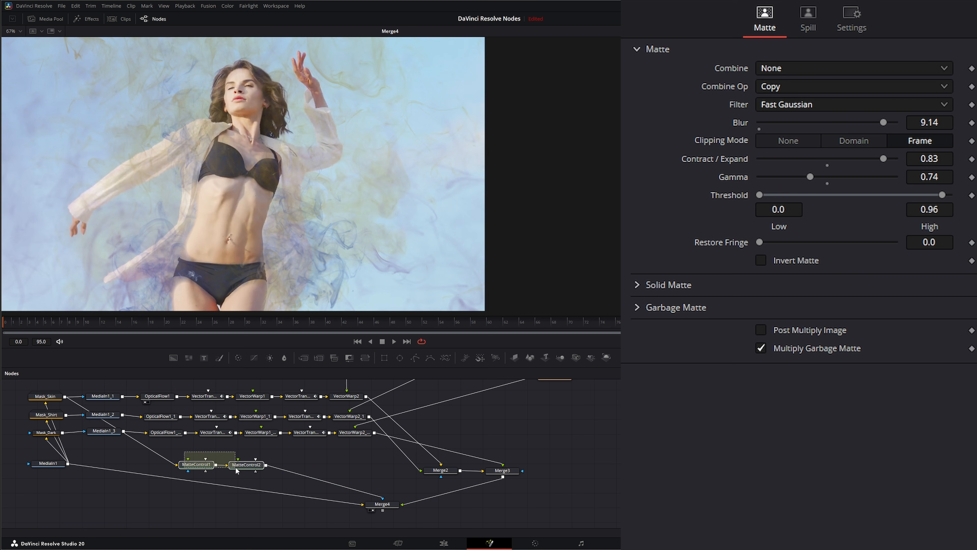
{"action": "left_click_drag", "start_coordinate": [253, 464], "coordinate": [227, 462]}
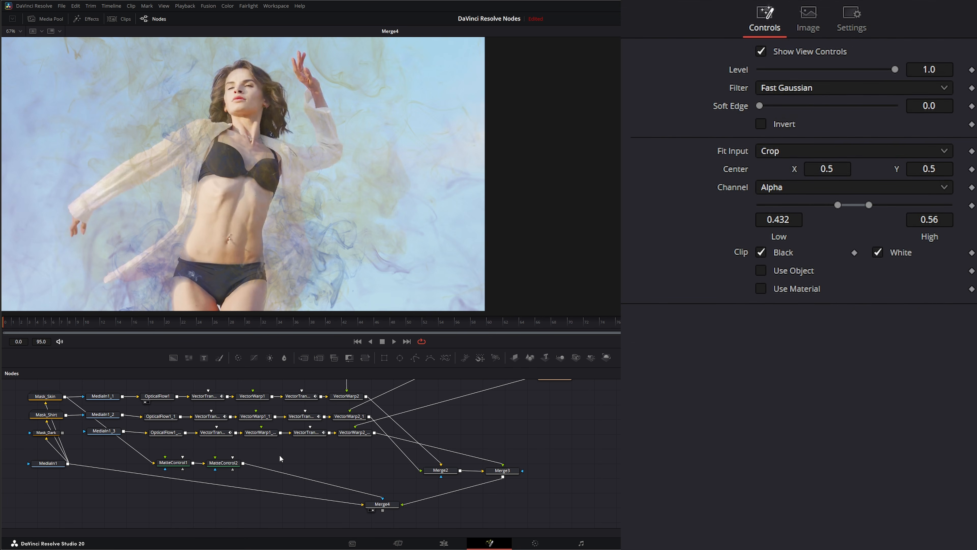
Add a third Matte Control node, feed it Mask_Shirt as background and Mask_Dark as foreground, and show it in the viewer.
{"action": "key", "text": "shift+space"}
{"action": "type", "text": "matte"}
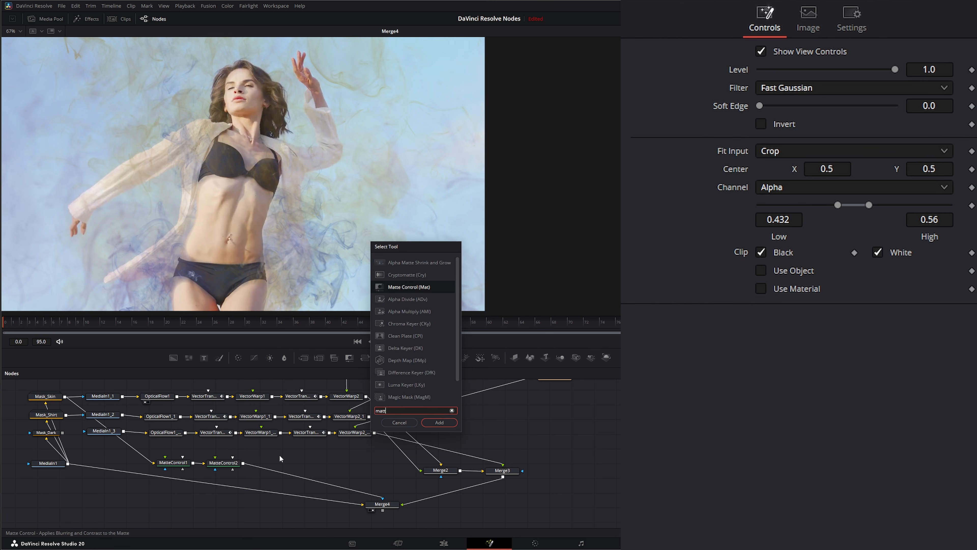
{"action": "key", "text": "Return"}
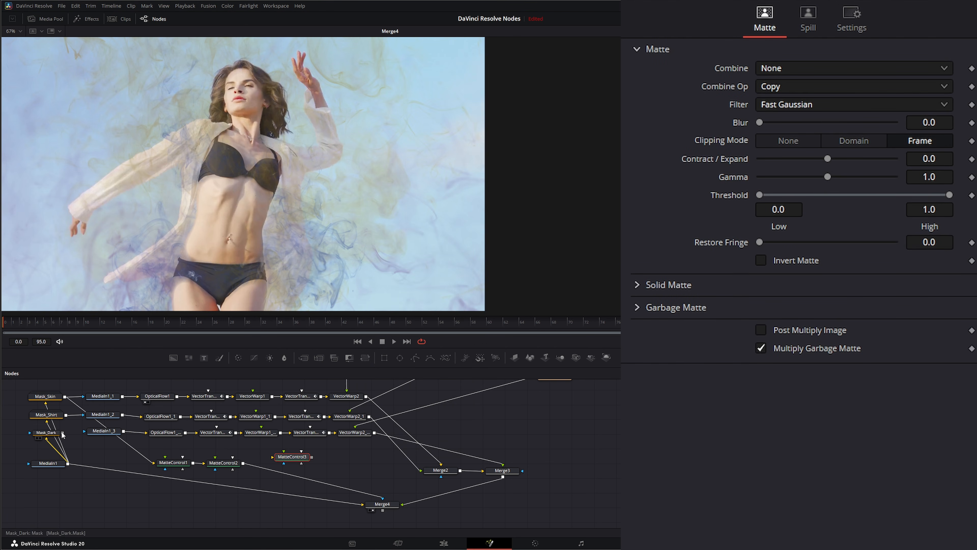
{"action": "left_click_drag", "start_coordinate": [63, 433], "coordinate": [275, 460]}
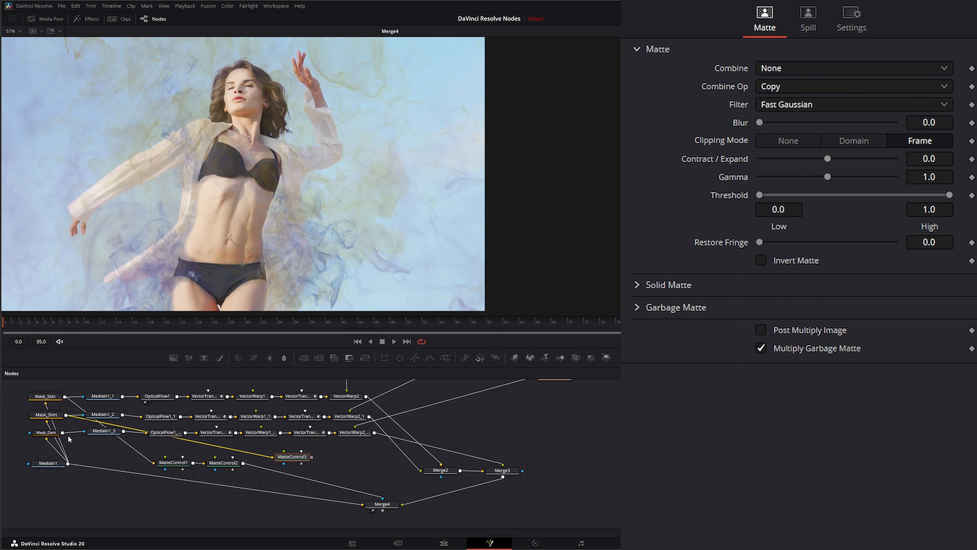
{"action": "left_click_drag", "start_coordinate": [63, 433], "coordinate": [234, 186]}
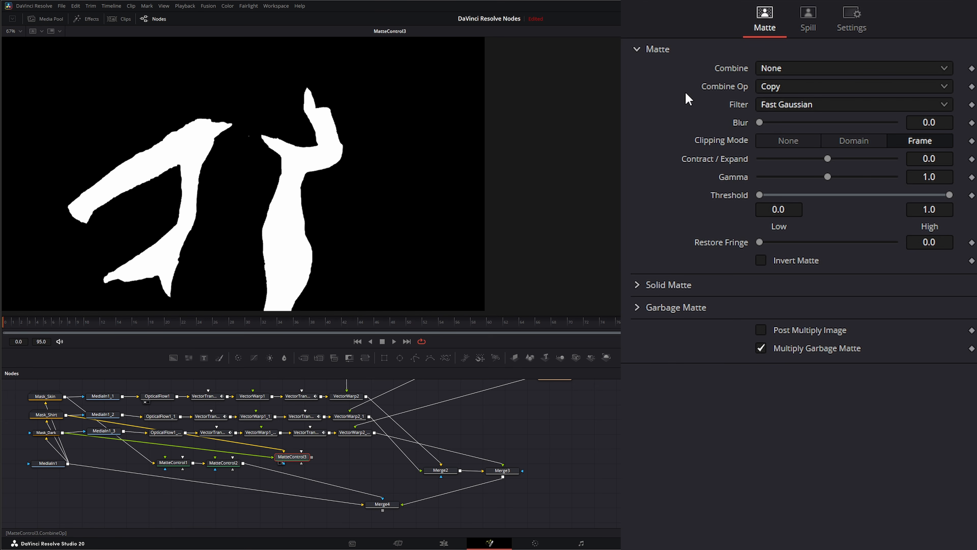
Set MatteControl3 to Combine Alpha with the Add operation, set its blur to 0.86 and adjust its contract/expand.
{"action": "left_click", "coordinate": [780, 68]}
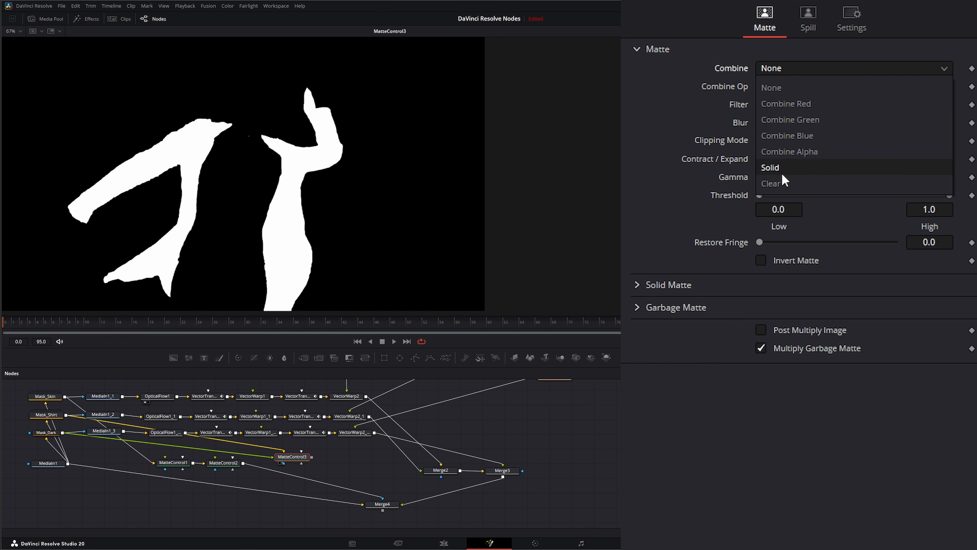
{"action": "left_click", "coordinate": [796, 151]}
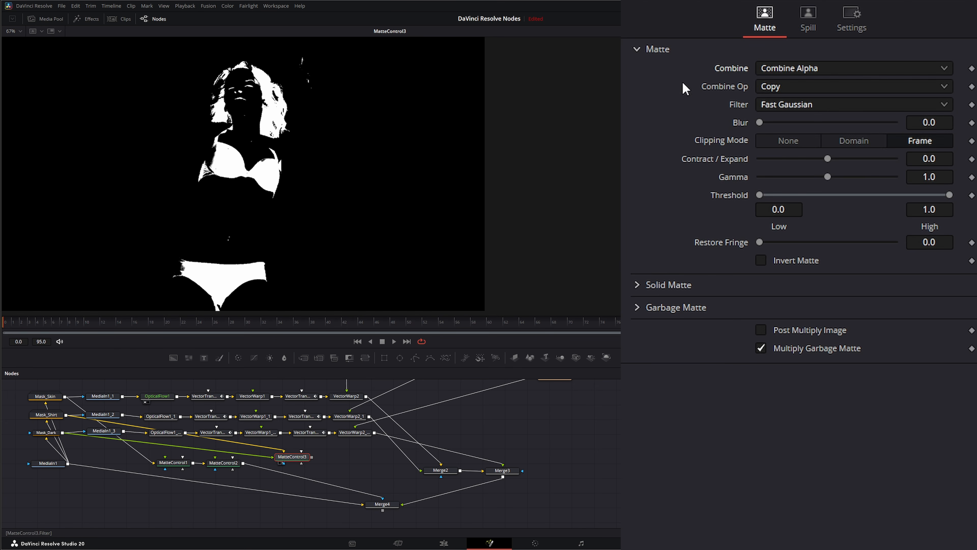
{"action": "left_click", "coordinate": [780, 84]}
{"action": "left_click", "coordinate": [781, 122]}
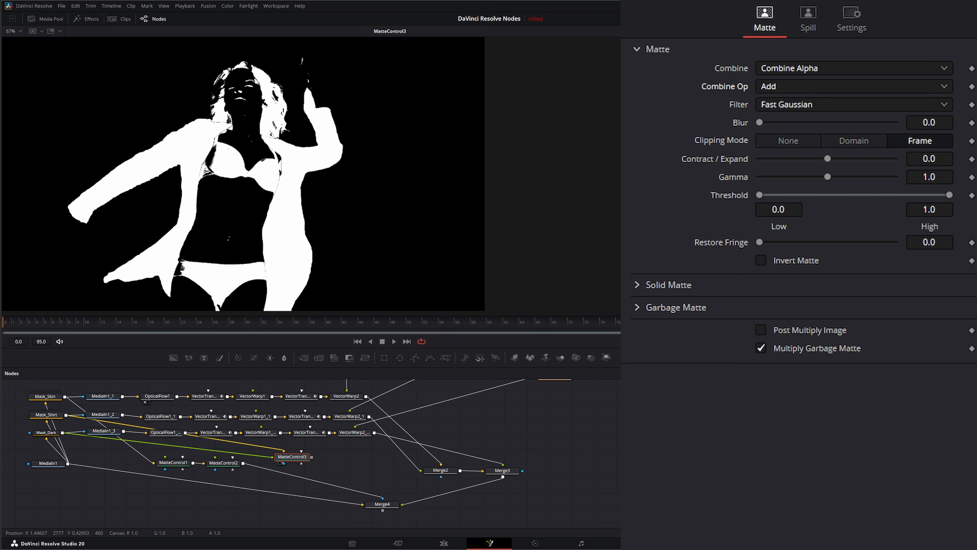
{"action": "mouse_move", "coordinate": [762, 124]}
{"action": "left_mouse_down"}
{"action": "mouse_move", "coordinate": [792, 125]}
{"action": "mouse_move", "coordinate": [774, 125]}
{"action": "left_mouse_up"}
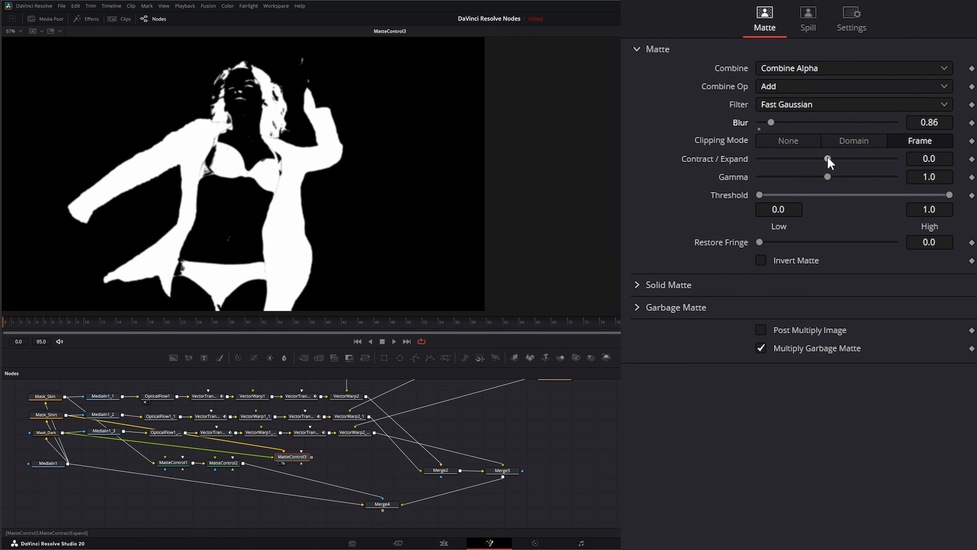
{"action": "left_click_drag", "start_coordinate": [827, 157], "coordinate": [812, 154]}
Connect MatteControl3 to Merge2's effect mask, view Merge2 and apply the mask inverted.
{"action": "left_click_drag", "start_coordinate": [292, 456], "coordinate": [314, 457]}
{"action": "left_click_drag", "start_coordinate": [440, 470], "coordinate": [435, 470]}
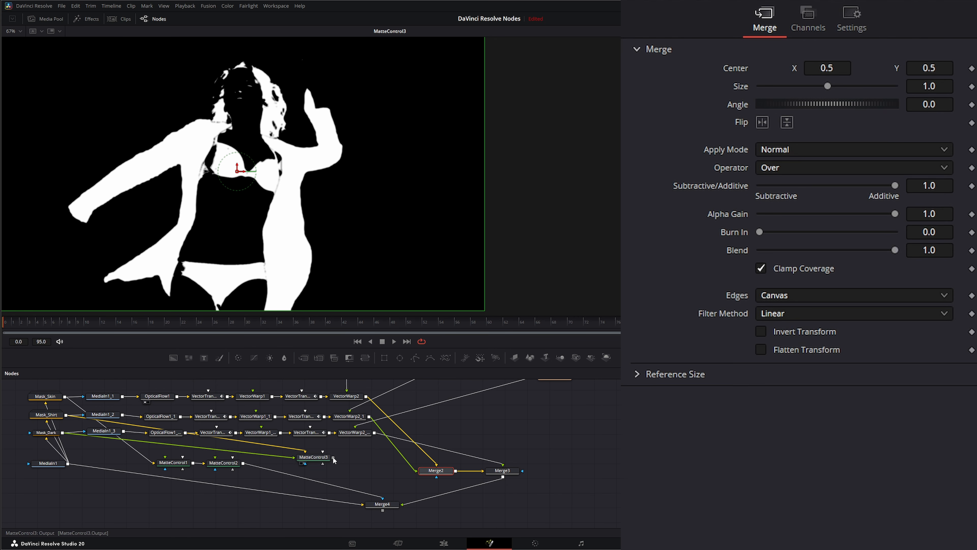
{"action": "left_click_drag", "start_coordinate": [333, 458], "coordinate": [440, 473]}
{"action": "key", "text": "1"}
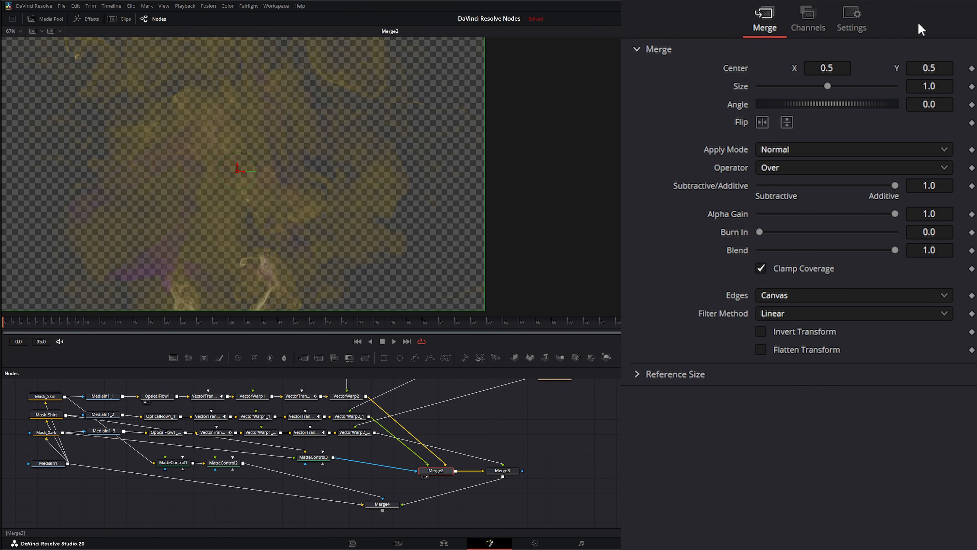
{"action": "left_click", "coordinate": [852, 17]}
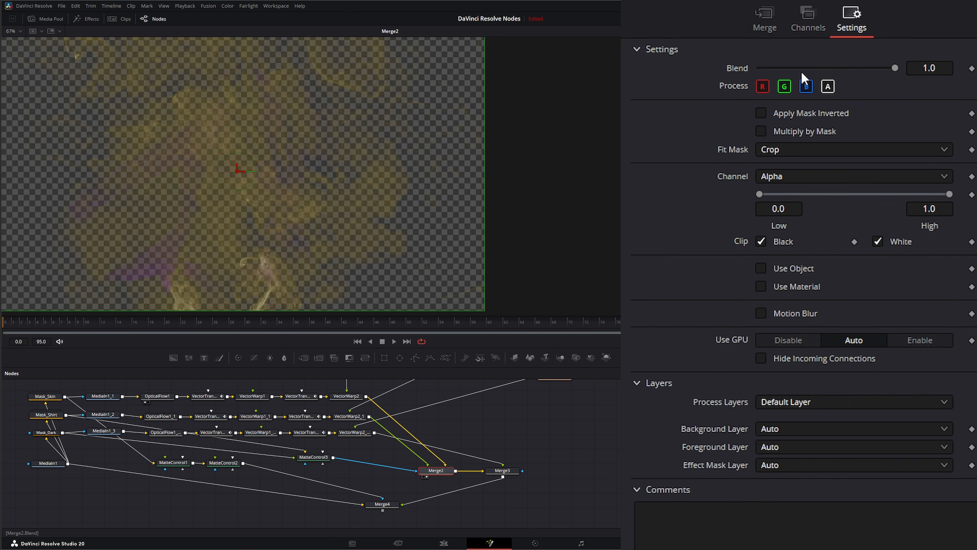
{"action": "left_click", "coordinate": [761, 113]}
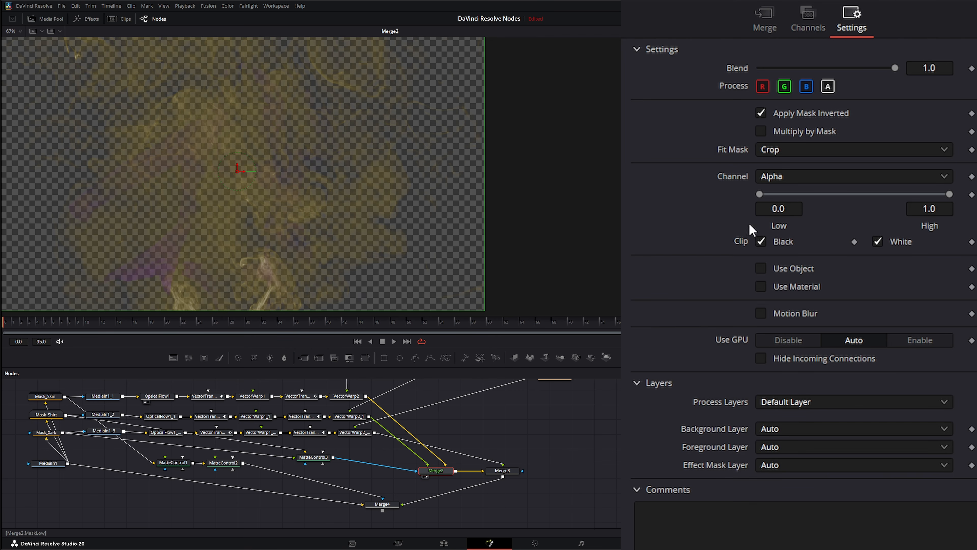
View Merge4, play back the masked composite and scrub back through its early frames.
{"action": "left_click", "coordinate": [371, 510]}
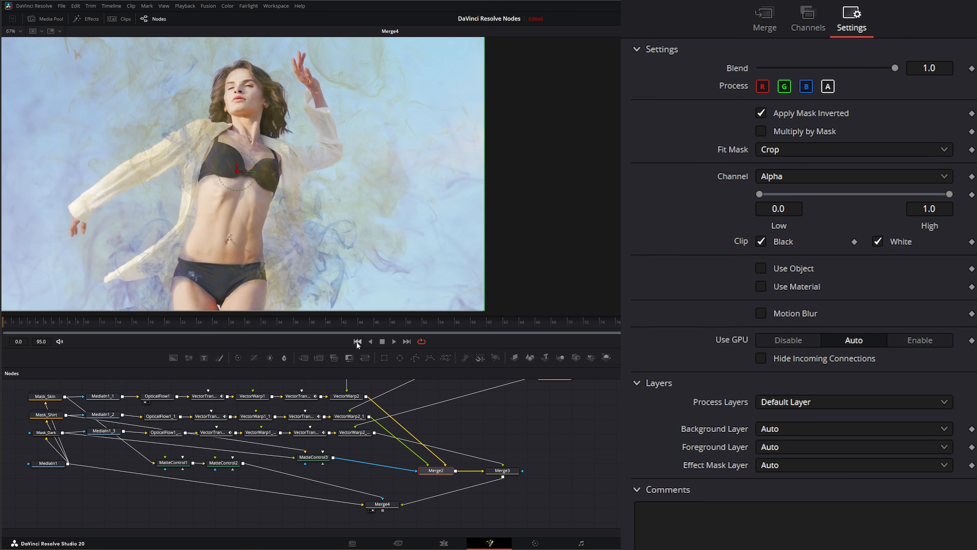
{"action": "left_click", "coordinate": [394, 341]}
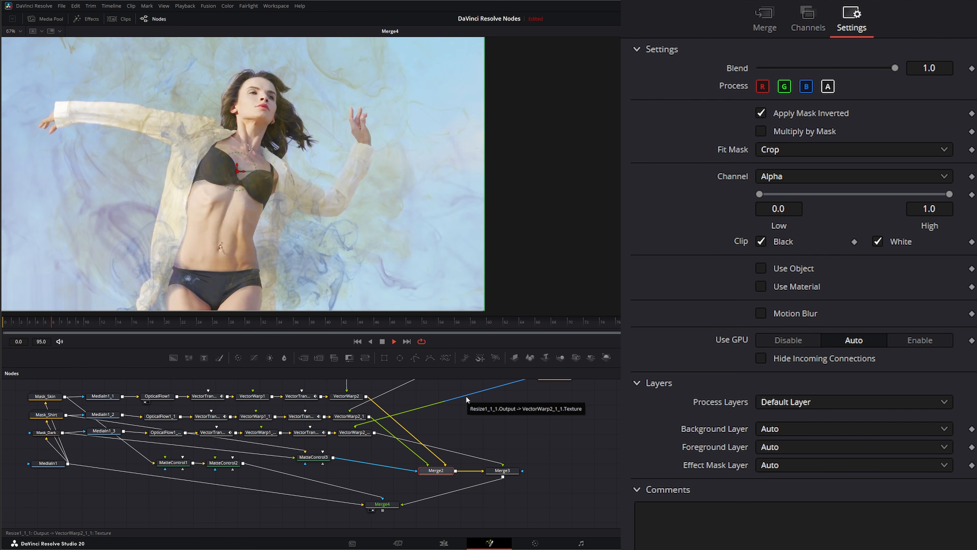
{"action": "left_click_drag", "start_coordinate": [293, 324], "coordinate": [59, 329]}
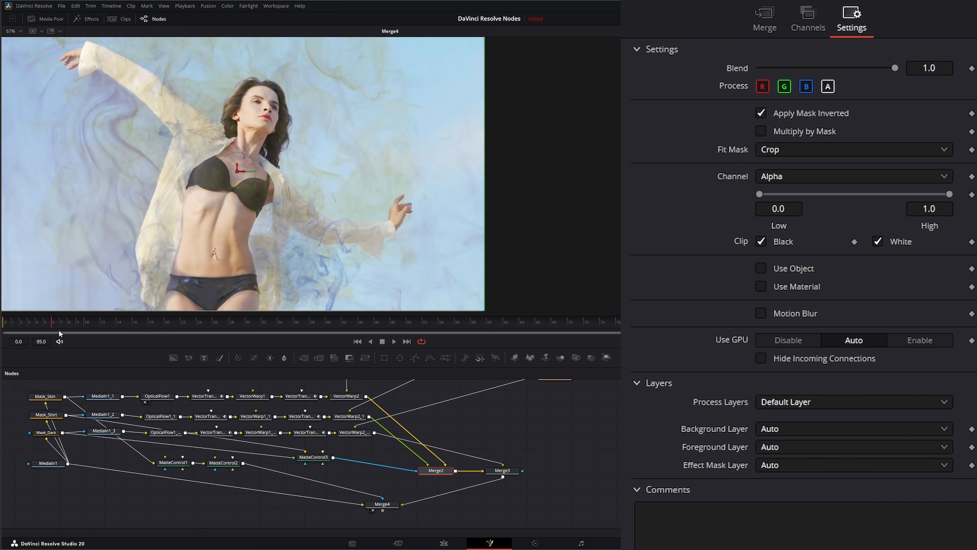
Add a Saver node after Merge4, look up the command to render all savers, and position the Saver clear of the merge.
{"action": "mouse_move", "coordinate": [384, 507]}
{"action": "left_mouse_down"}
{"action": "mouse_move", "coordinate": [370, 495]}
{"action": "mouse_move", "coordinate": [408, 510]}
{"action": "mouse_move", "coordinate": [384, 498]}
{"action": "left_mouse_up"}
{"action": "left_click", "coordinate": [371, 495]}
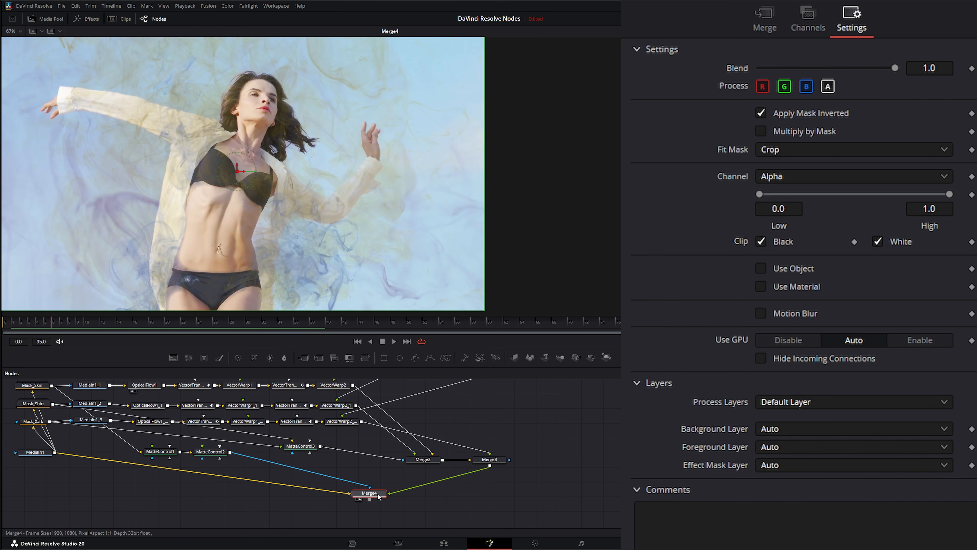
{"action": "key", "text": "shift+space"}
{"action": "type", "text": "sav"}
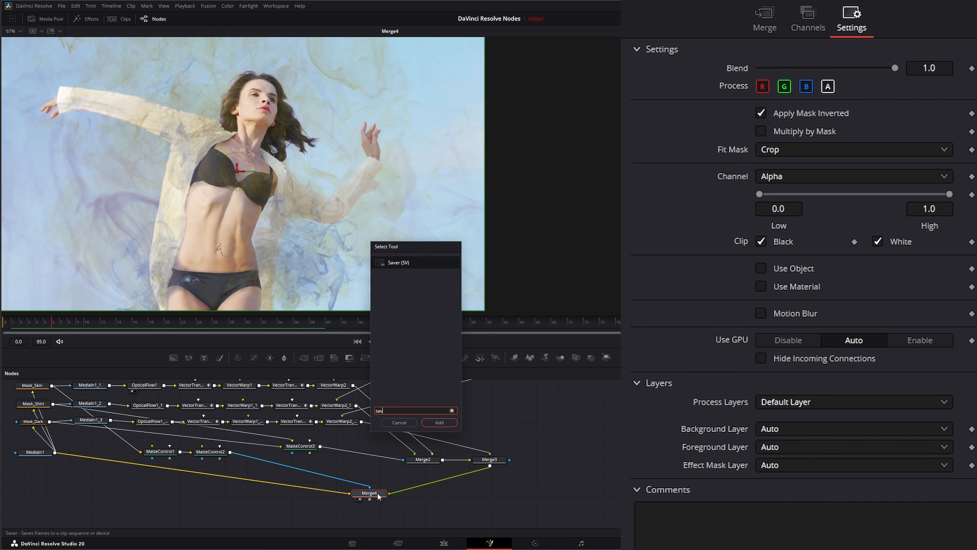
{"action": "key", "text": "Return"}
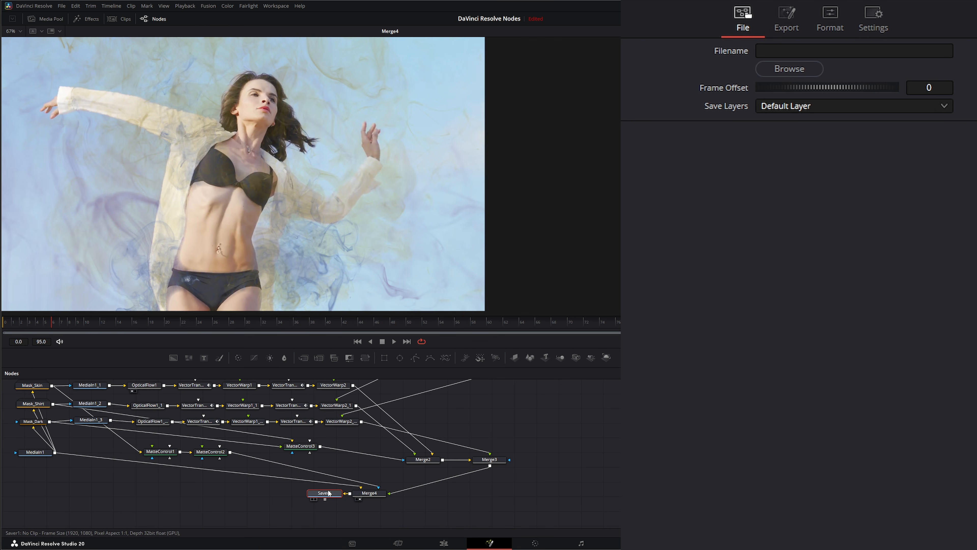
{"action": "left_click_drag", "start_coordinate": [329, 494], "coordinate": [476, 512]}
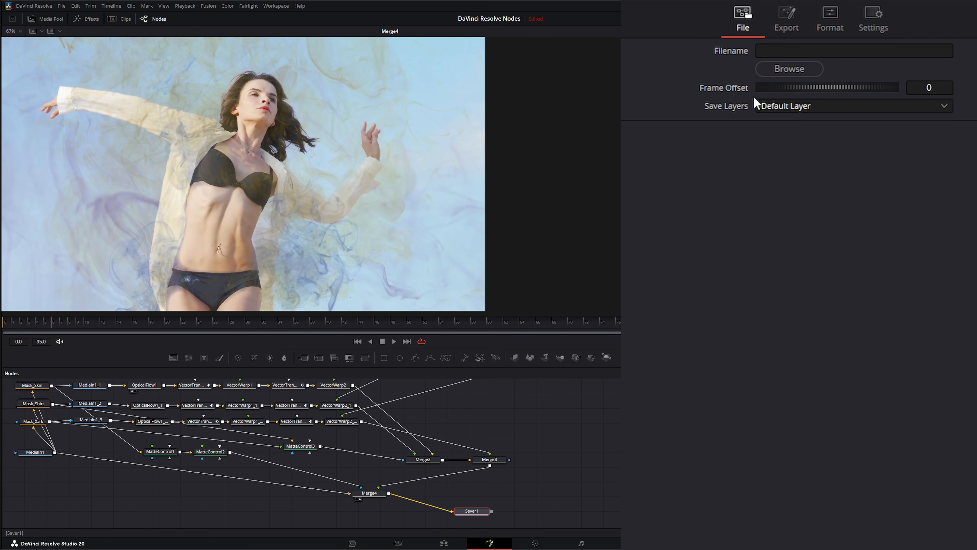
{"action": "left_click", "coordinate": [208, 5]}
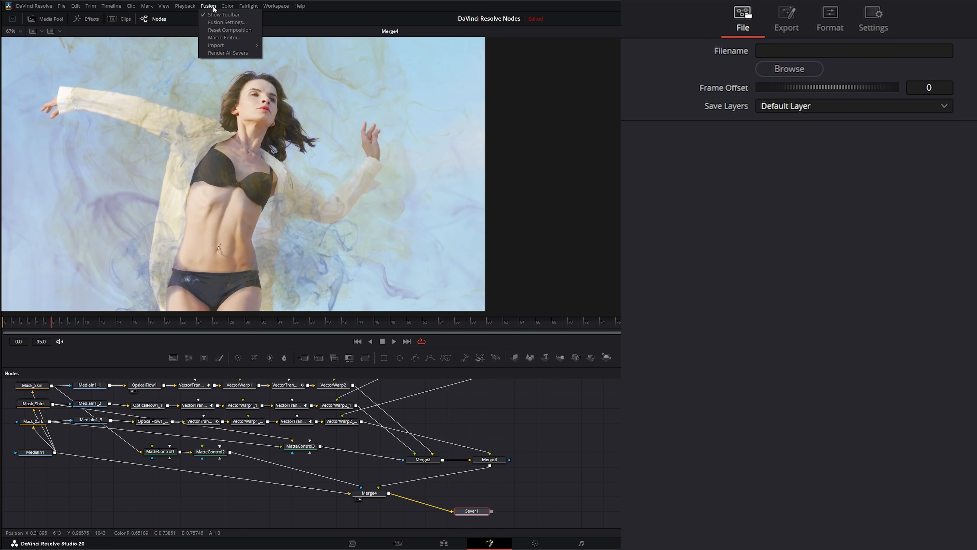
{"action": "left_click", "coordinate": [543, 443]}
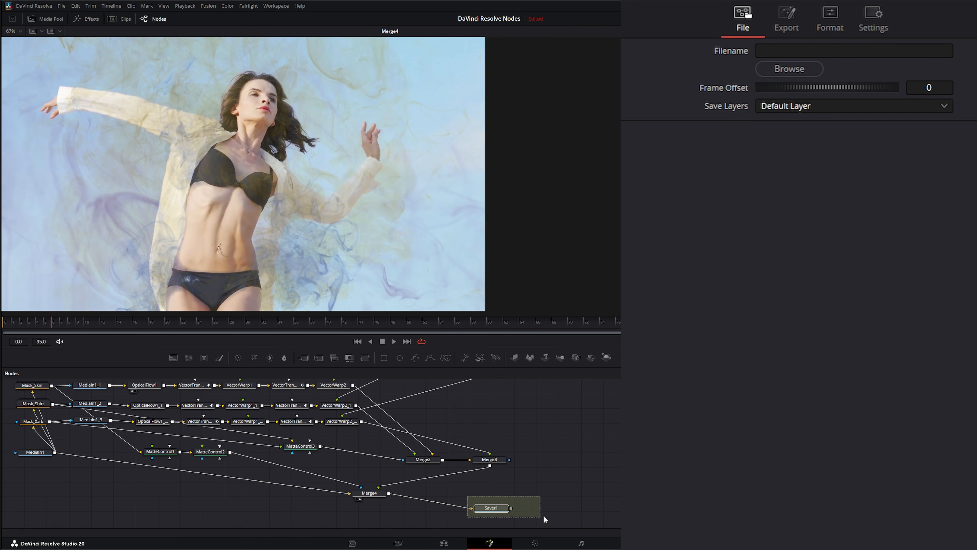
{"action": "left_click_drag", "start_coordinate": [478, 509], "coordinate": [511, 509]}
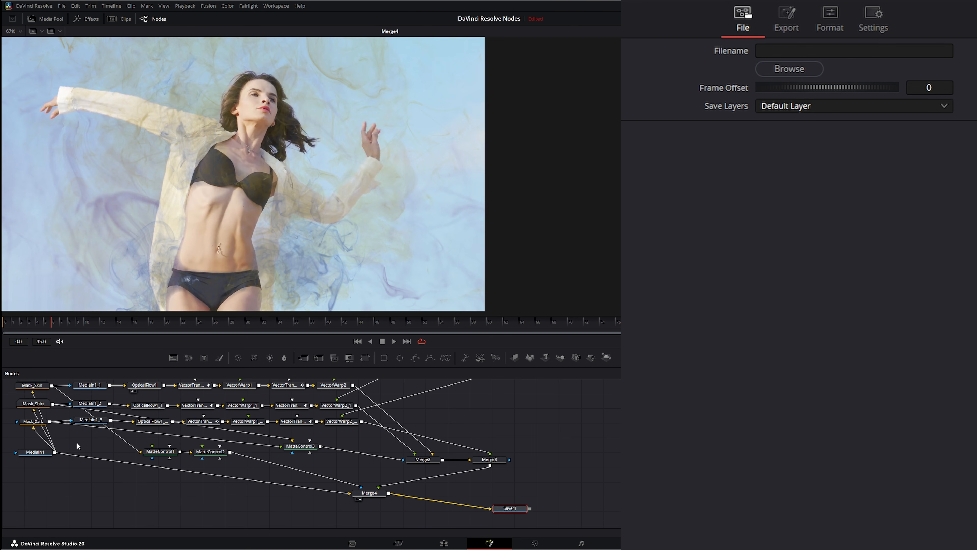
Delete the Saver node connected to Merge4.
{"action": "left_click_drag", "start_coordinate": [73, 484], "coordinate": [346, 402]}
{"action": "left_click_drag", "start_coordinate": [139, 408], "coordinate": [142, 447]}
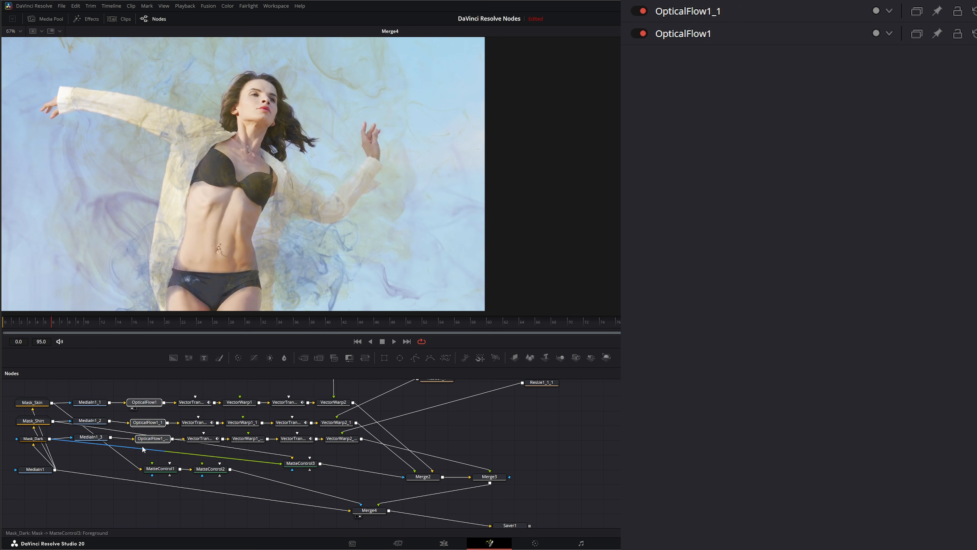
{"action": "left_click_drag", "start_coordinate": [545, 499], "coordinate": [533, 464]}
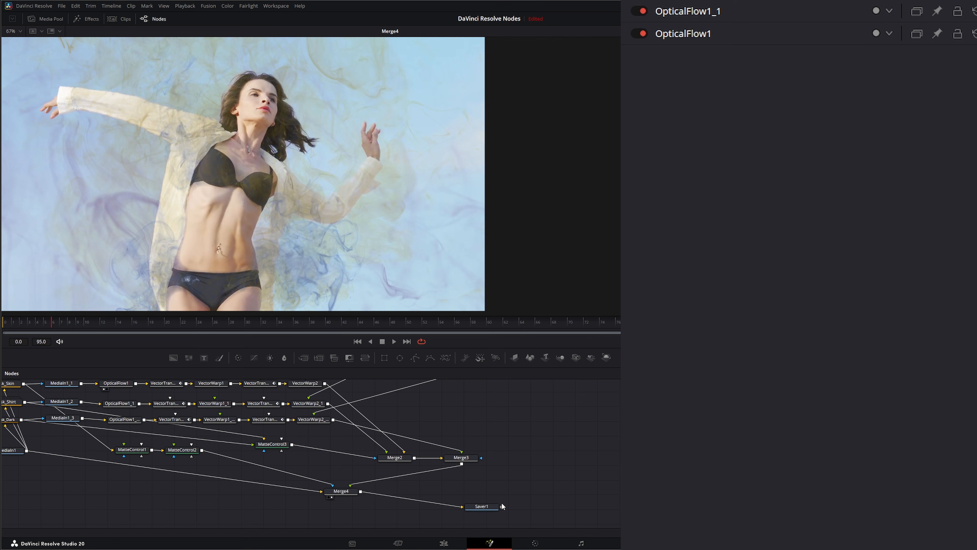
{"action": "left_click", "coordinate": [465, 505]}
{"action": "key", "text": "Delete"}
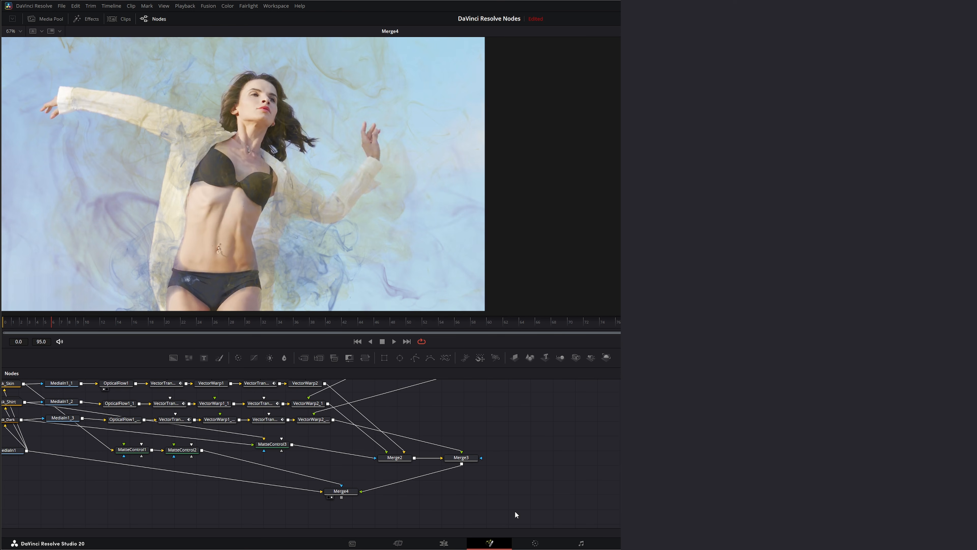
Add a Loader node for the InteractiveSmokeTutorial EXR sequence, view it and place it above Merge3.
{"action": "key", "text": "shift+space"}
{"action": "type", "text": "lo"}
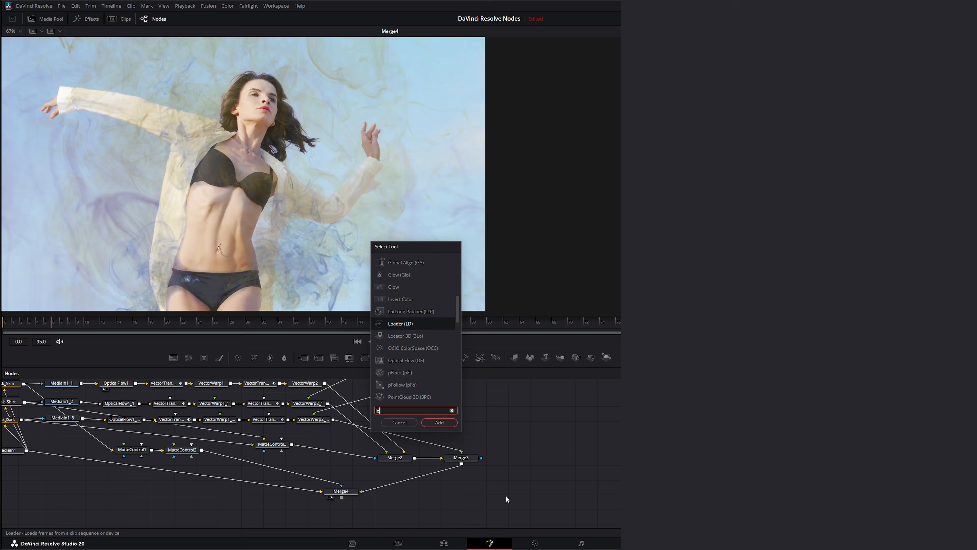
{"action": "key", "text": "Return"}
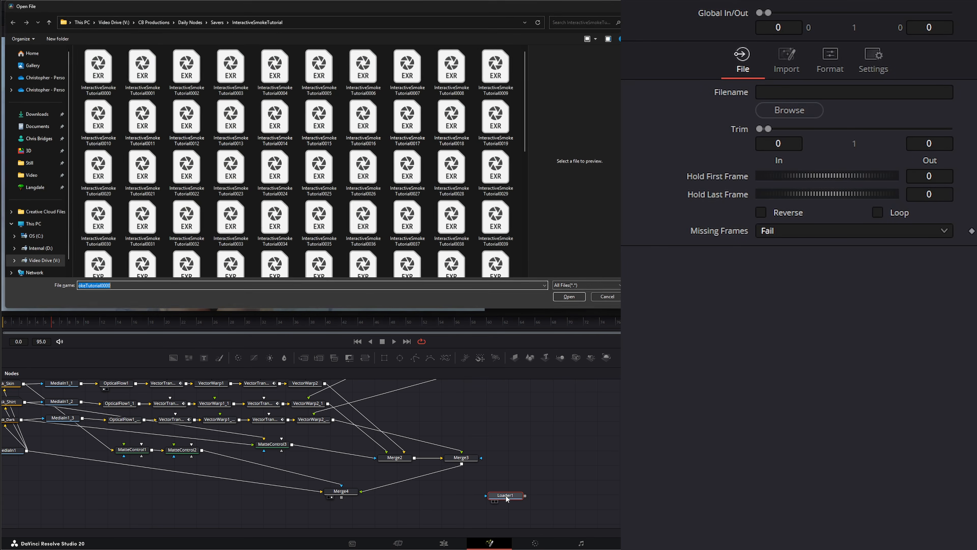
{"action": "double_click", "coordinate": [118, 86]}
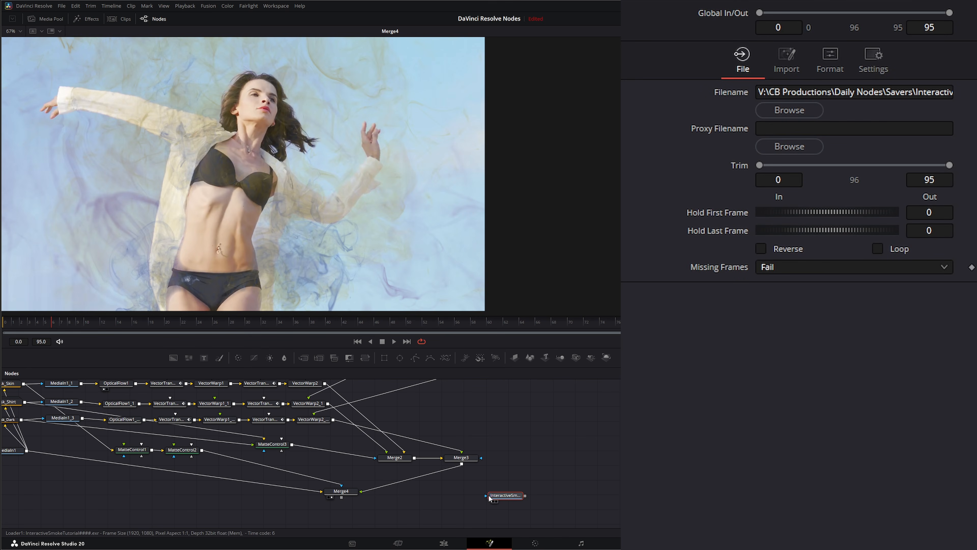
{"action": "left_click_drag", "start_coordinate": [511, 498], "coordinate": [388, 228]}
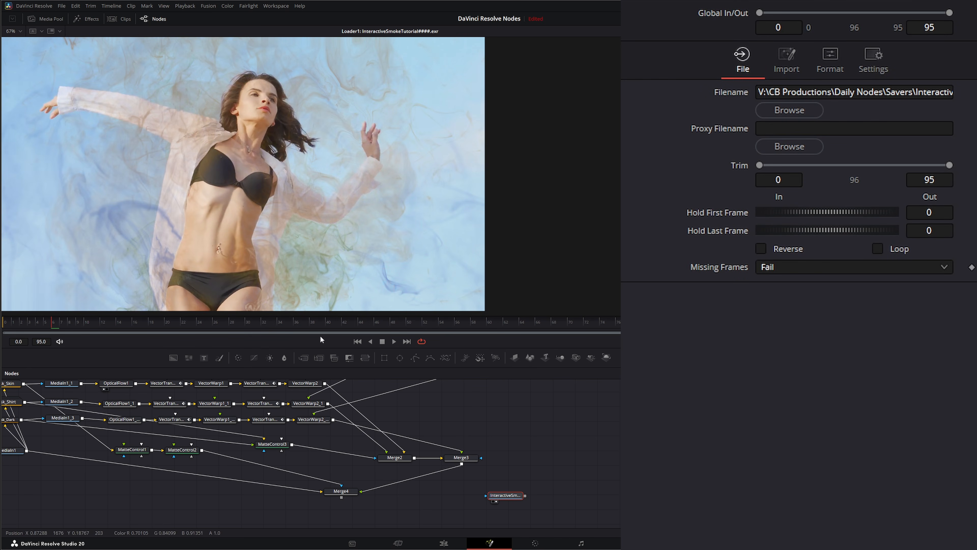
{"action": "left_click_drag", "start_coordinate": [506, 496], "coordinate": [497, 420]}
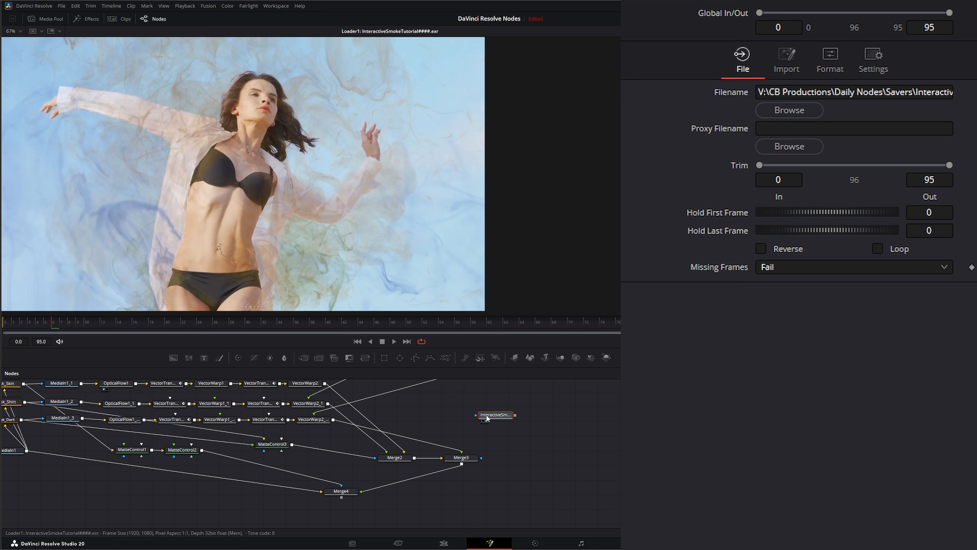
Scrub through the loaded sequence, add a Color Corrector node after the Loader and show it in the viewer.
{"action": "left_click_drag", "start_coordinate": [72, 324], "coordinate": [478, 323]}
{"action": "left_click_drag", "start_coordinate": [495, 414], "coordinate": [504, 414]}
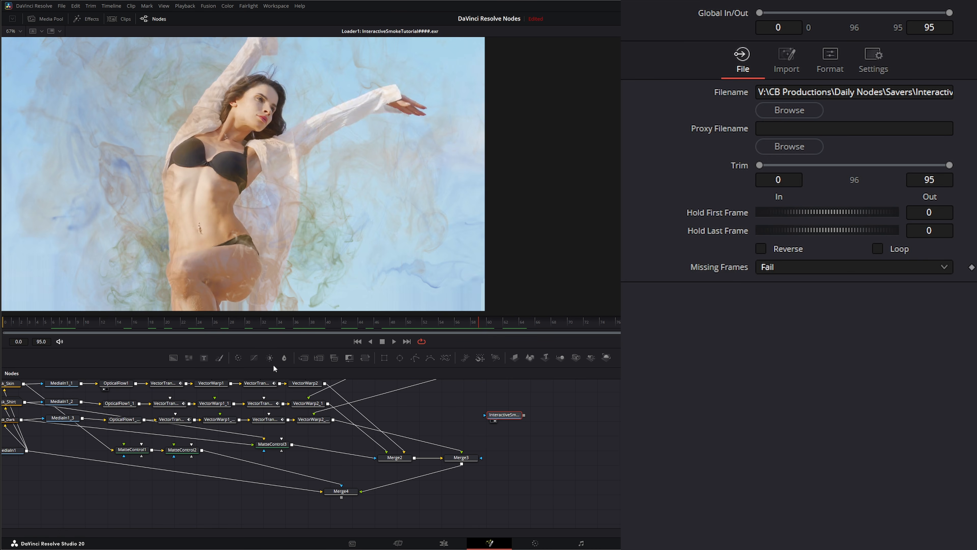
{"action": "left_click", "coordinate": [238, 361]}
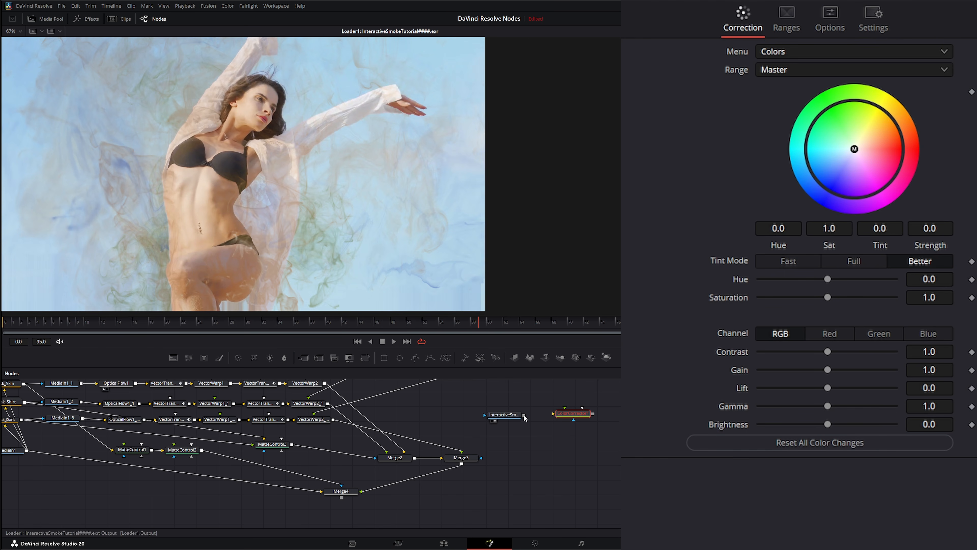
{"action": "left_click_drag", "start_coordinate": [528, 417], "coordinate": [558, 416]}
{"action": "left_click_drag", "start_coordinate": [574, 414], "coordinate": [562, 414]}
{"action": "key", "text": "2"}
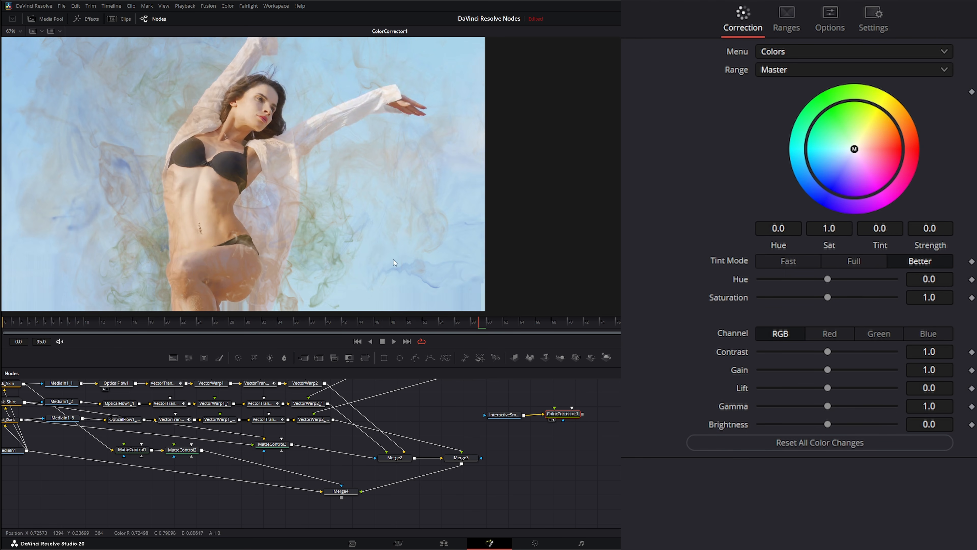
Set ColorCorrector1's contrast to 1.22 and gamma to 0.87, and play the result from the first frame.
{"action": "left_click_drag", "start_coordinate": [828, 351], "coordinate": [834, 352]}
{"action": "left_click_drag", "start_coordinate": [827, 406], "coordinate": [818, 406]}
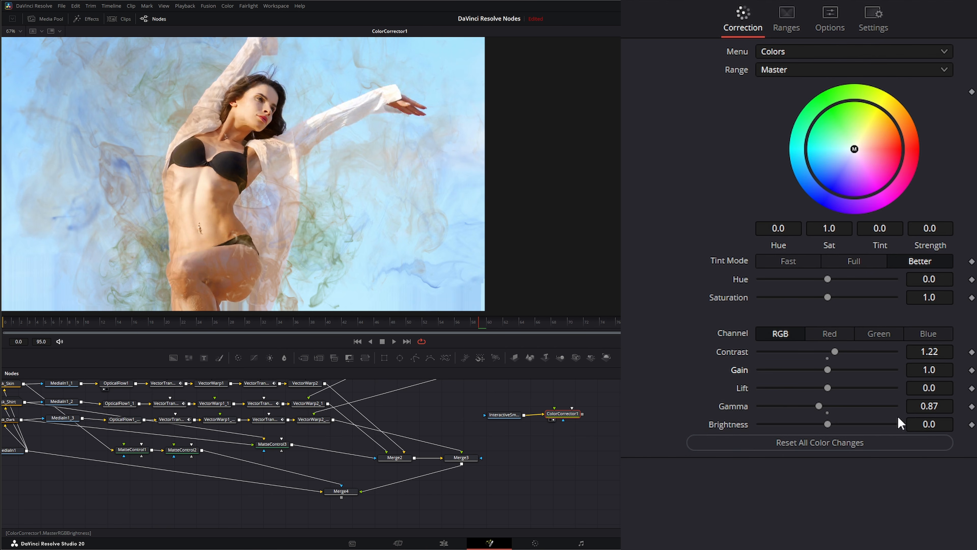
{"action": "left_click_drag", "start_coordinate": [478, 321], "coordinate": [3, 324]}
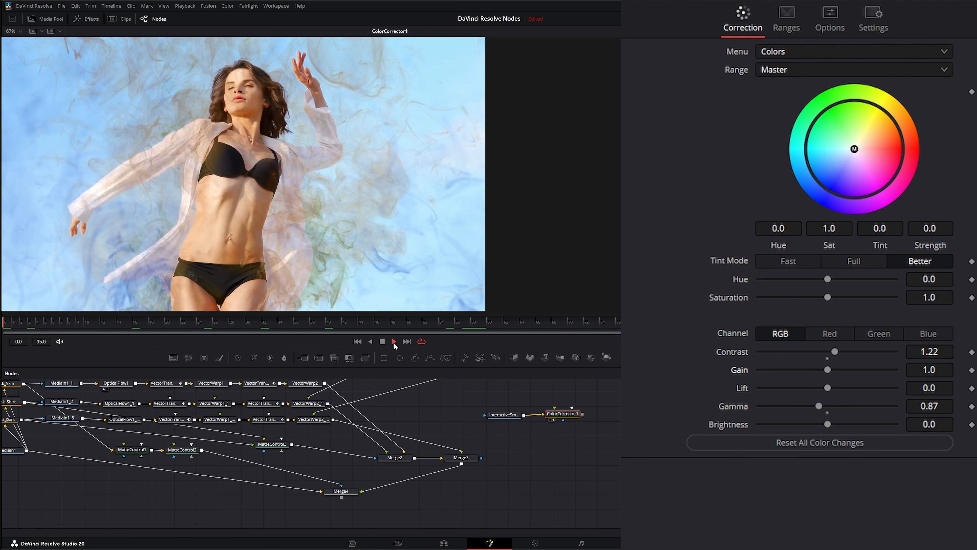
{"action": "left_click", "coordinate": [395, 341]}
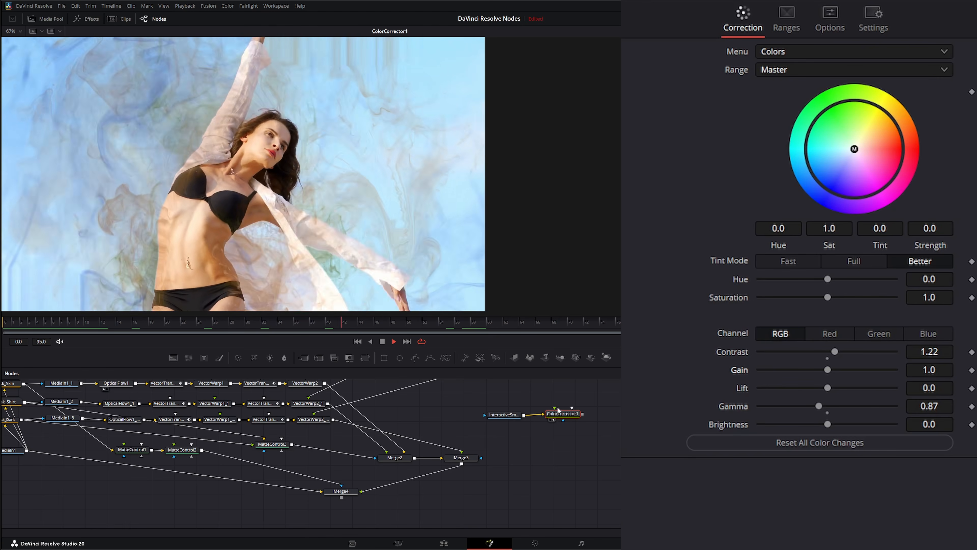